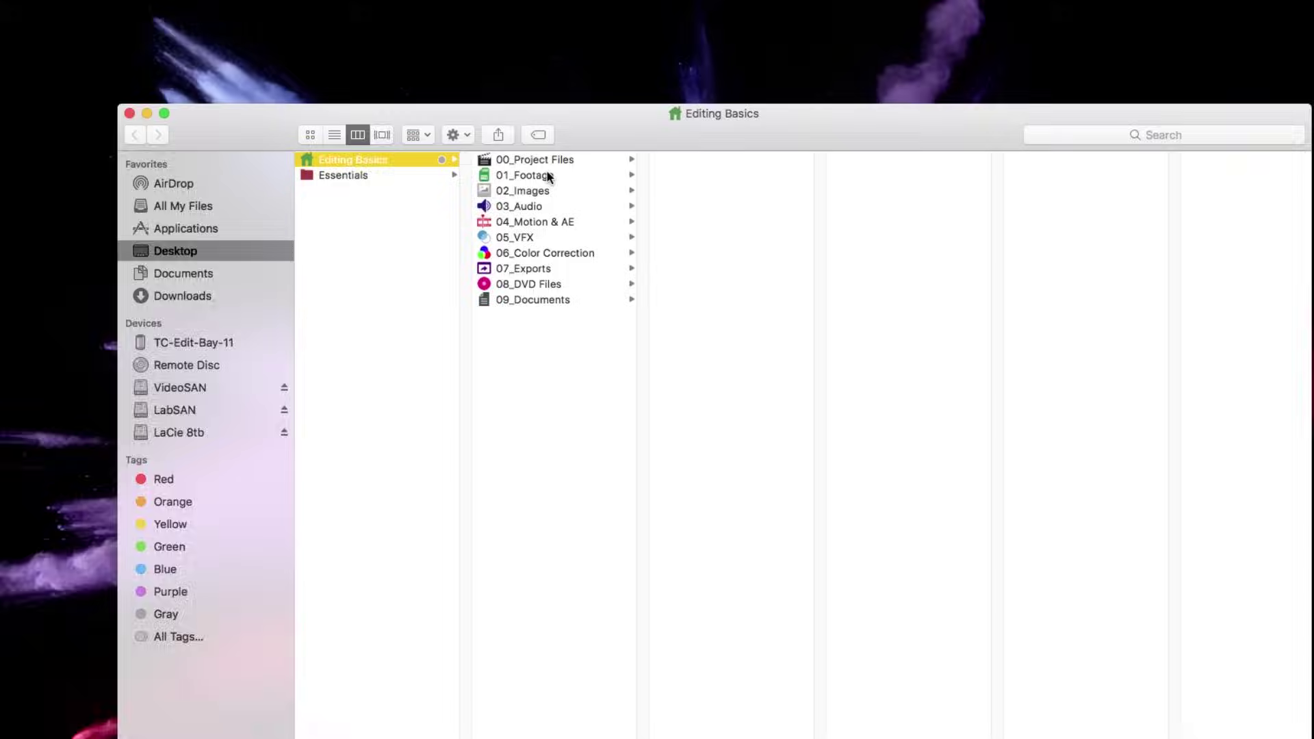
# - Browse in Finder to 01_Footage > Scott Pilgrim Picture Show 6-30-17, then launch Premiere Pro CC 2017
pyautogui.click(539, 176)
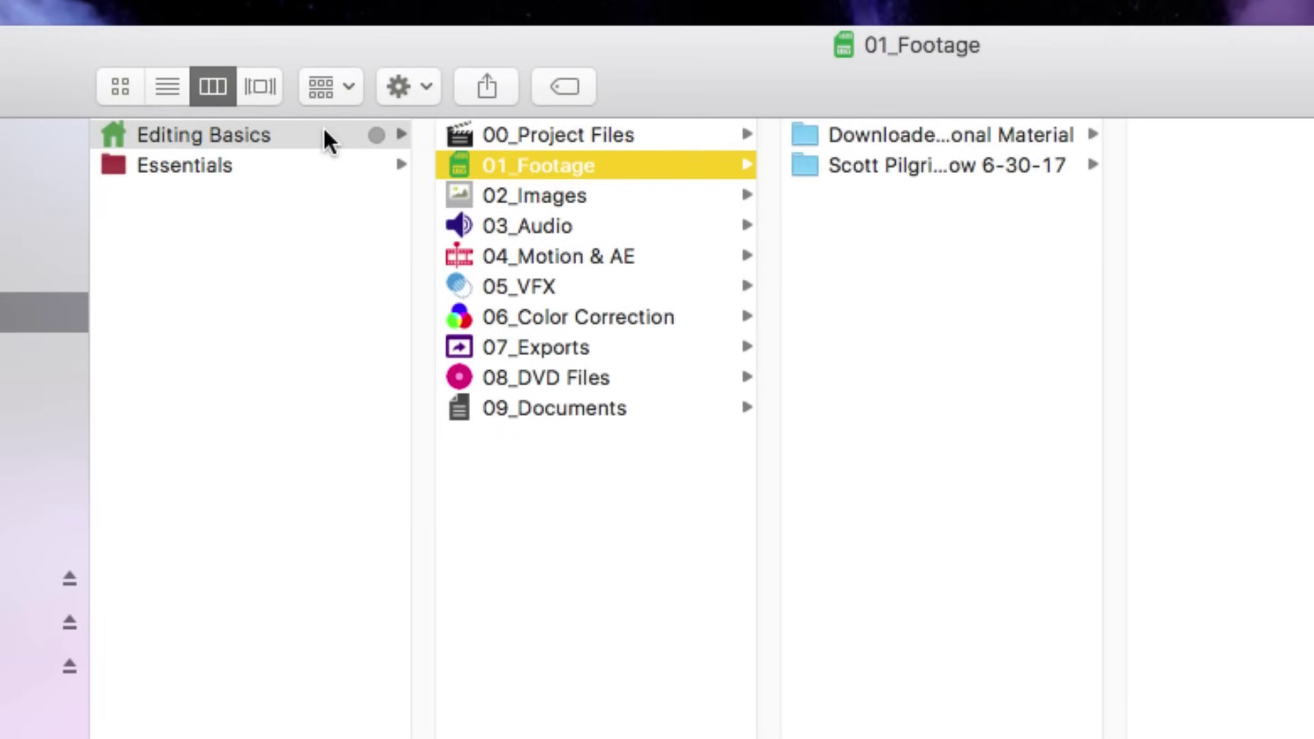
pyautogui.click(883, 165)
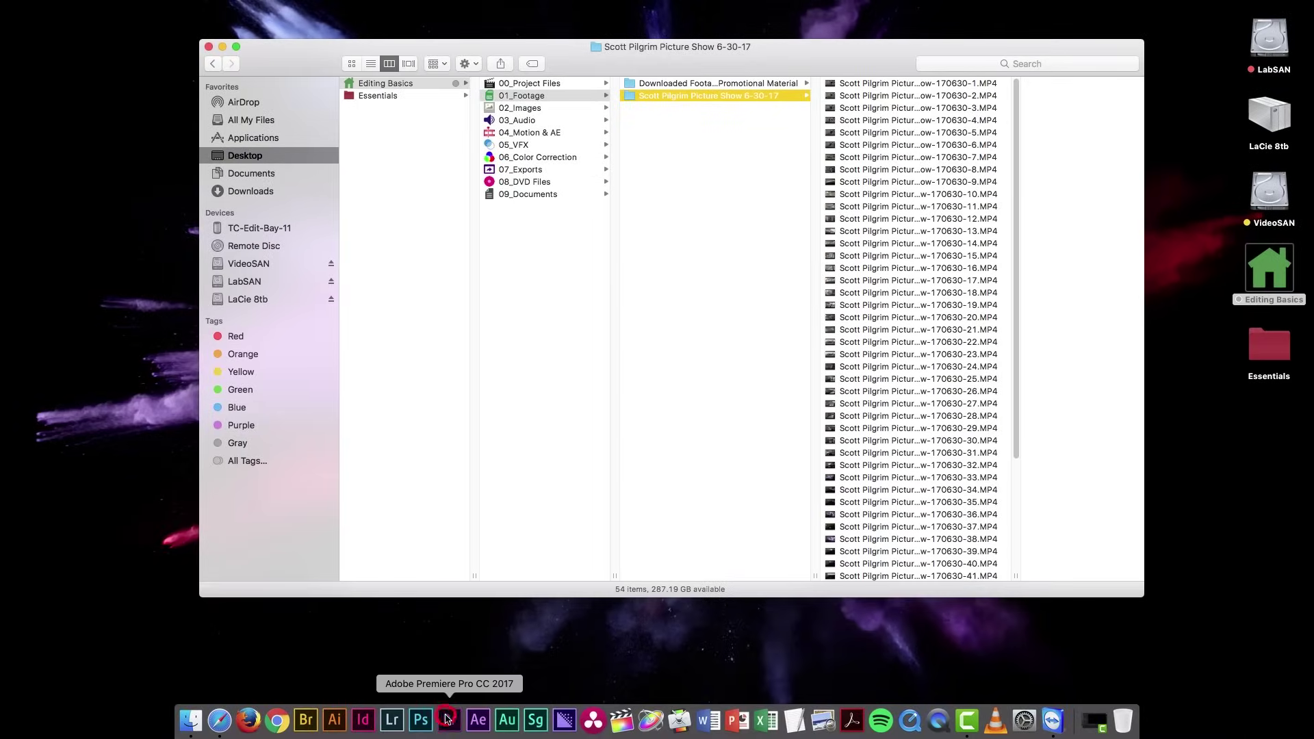
pyautogui.click(446, 719)
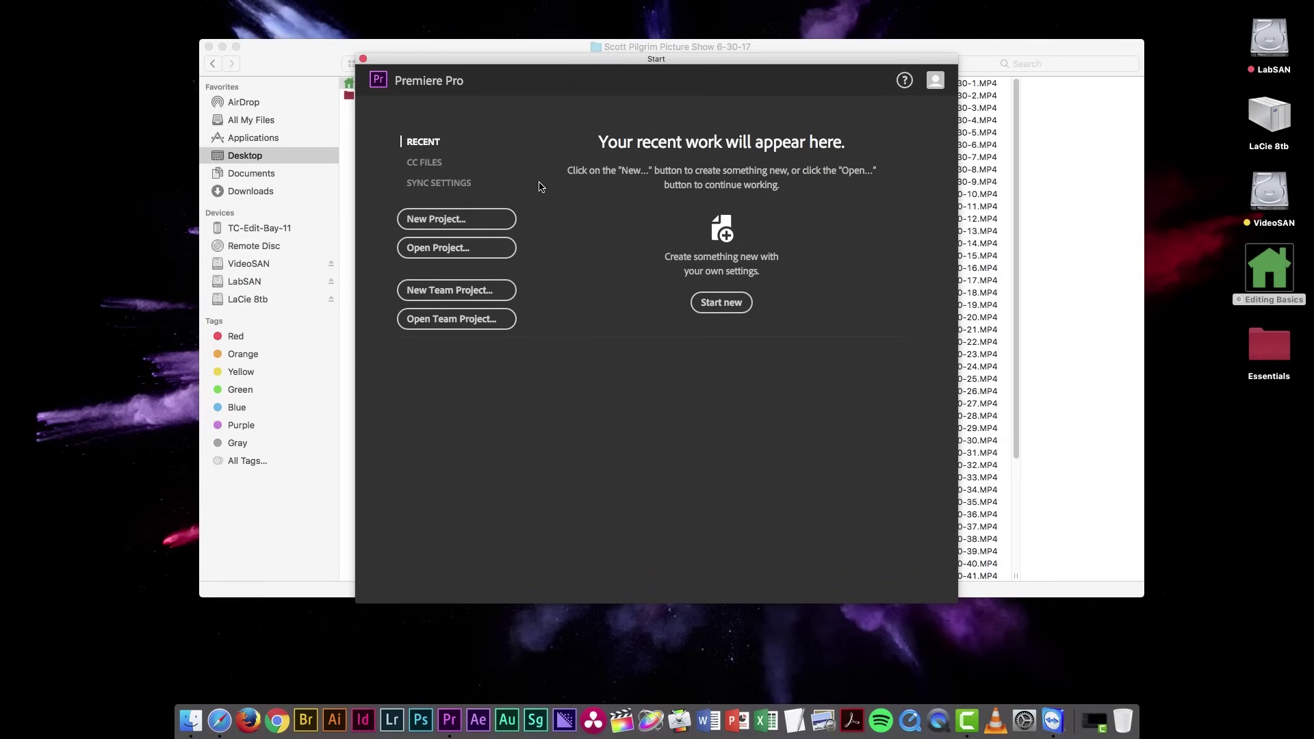
# - Start a new project named Editing Basics, located in Desktop/Editing Basics/00_Project Files
pyautogui.click(493, 222)
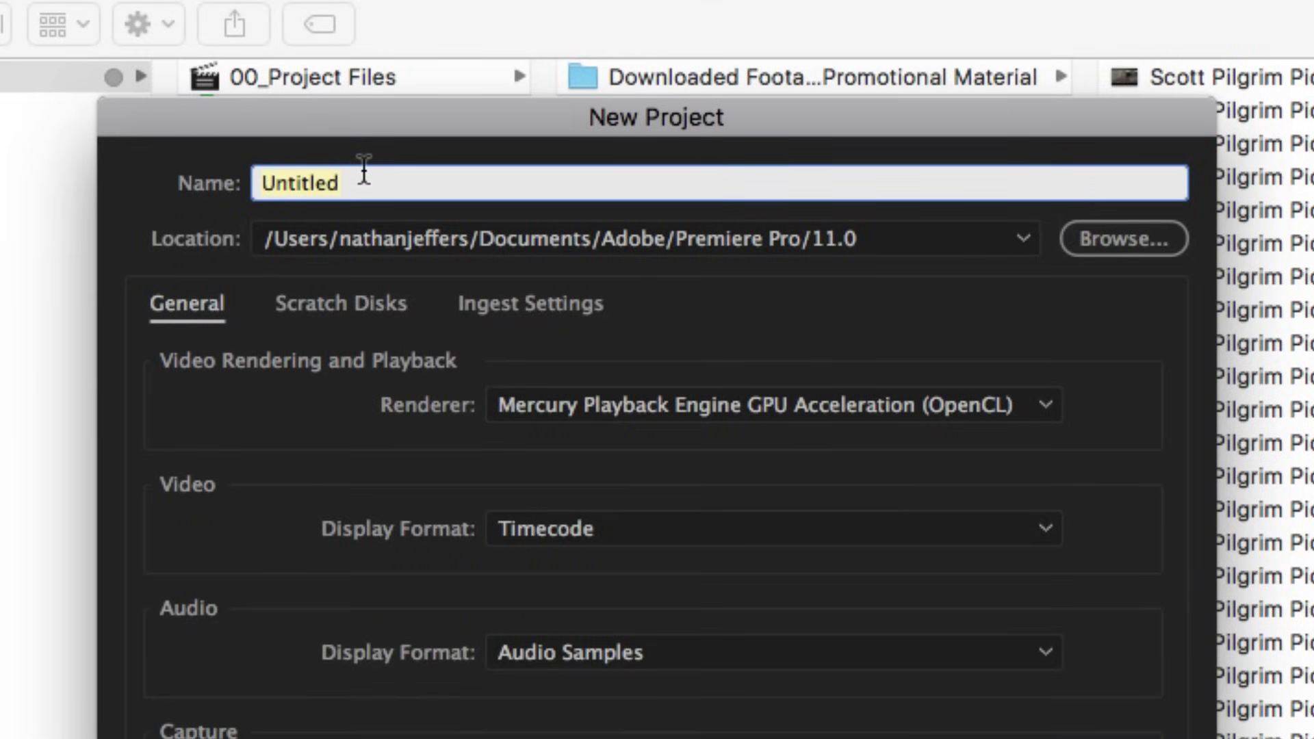
pyautogui.write('E')
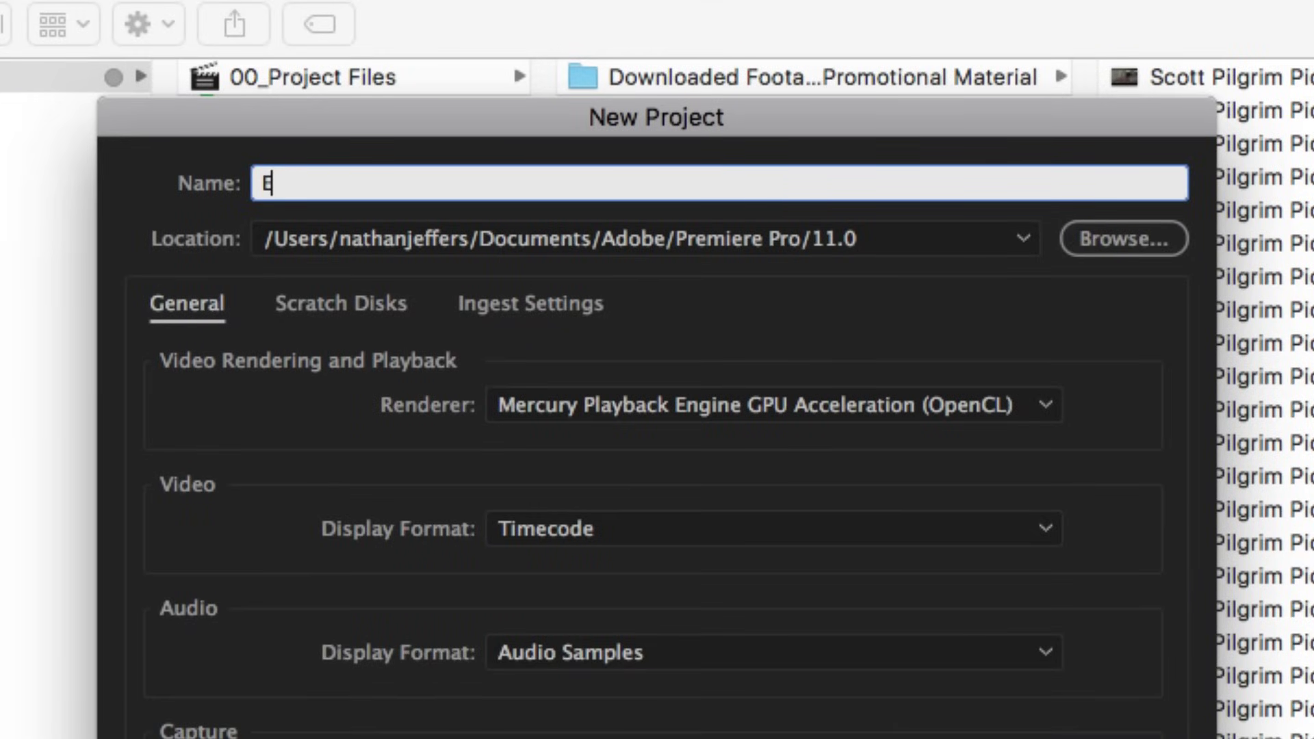
pyautogui.write('diting Basics')
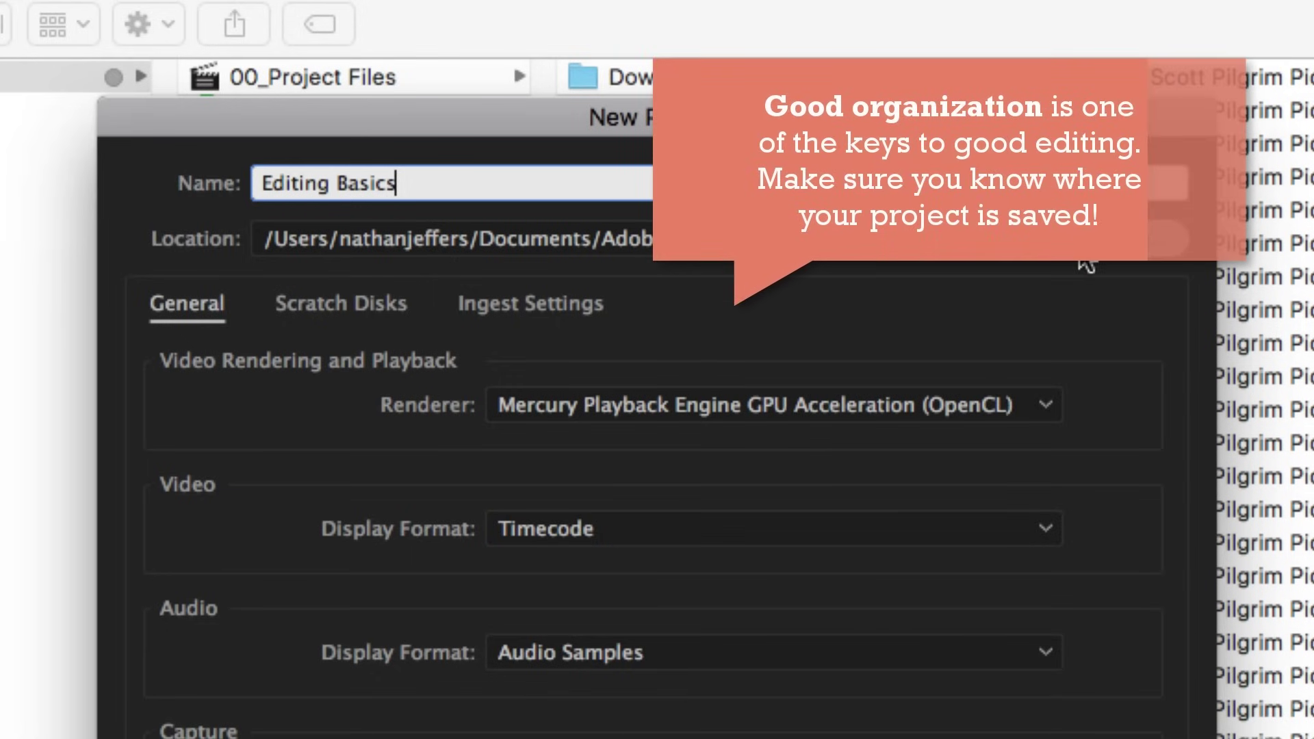
pyautogui.moveTo(742, 116); pyautogui.dragTo(757, 340)
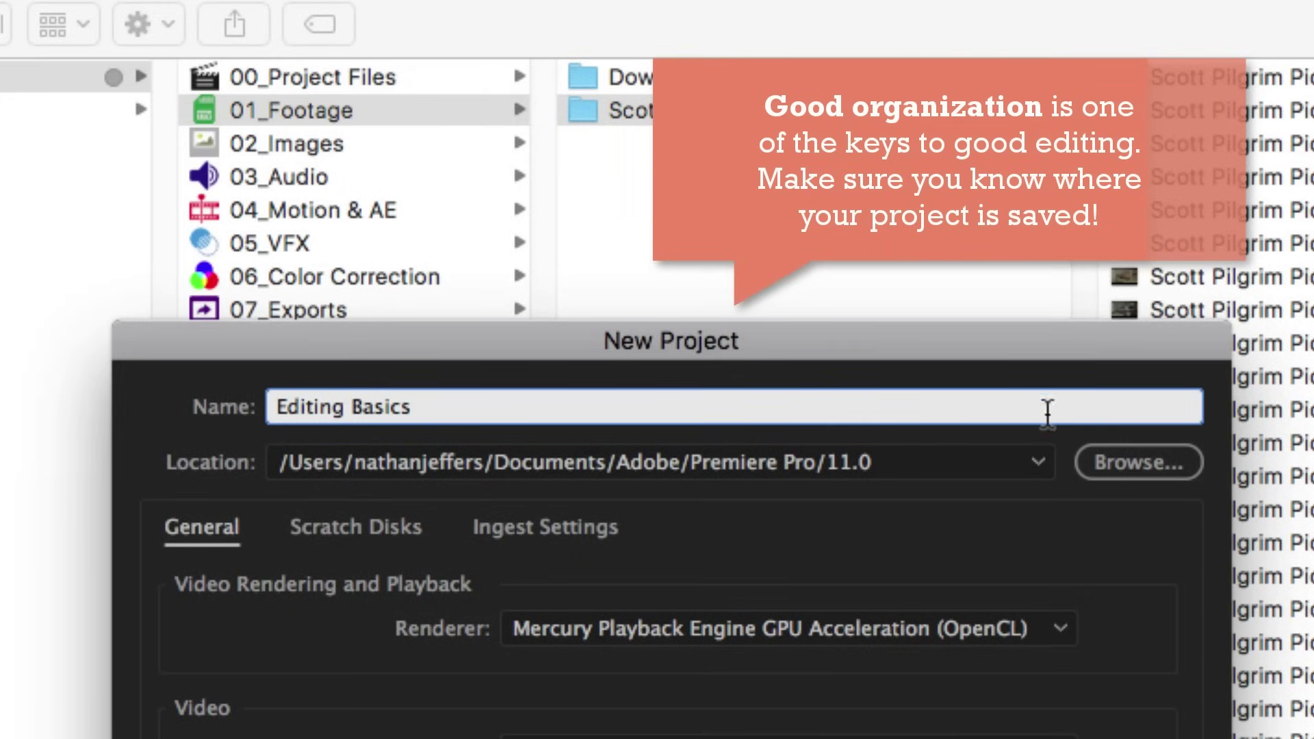
pyautogui.click(1131, 460)
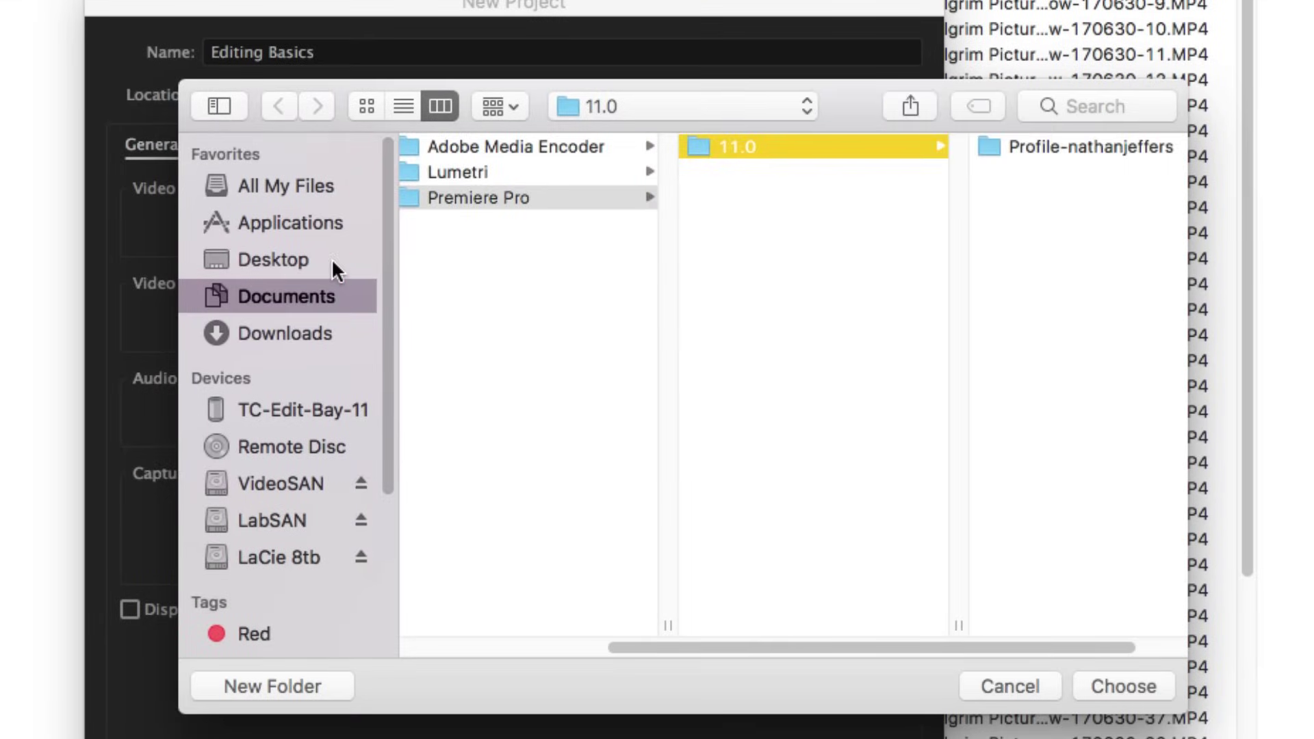
pyautogui.click(332, 260)
pyautogui.click(495, 145)
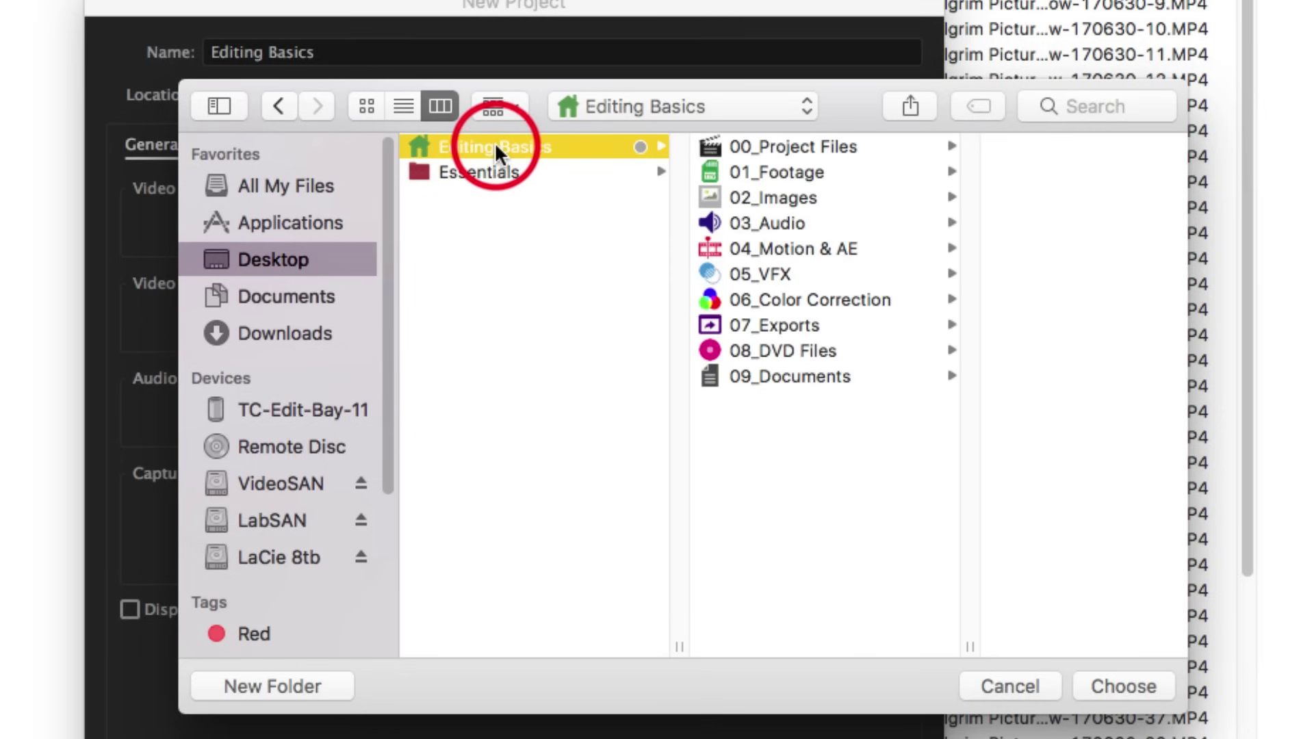
pyautogui.click(745, 147)
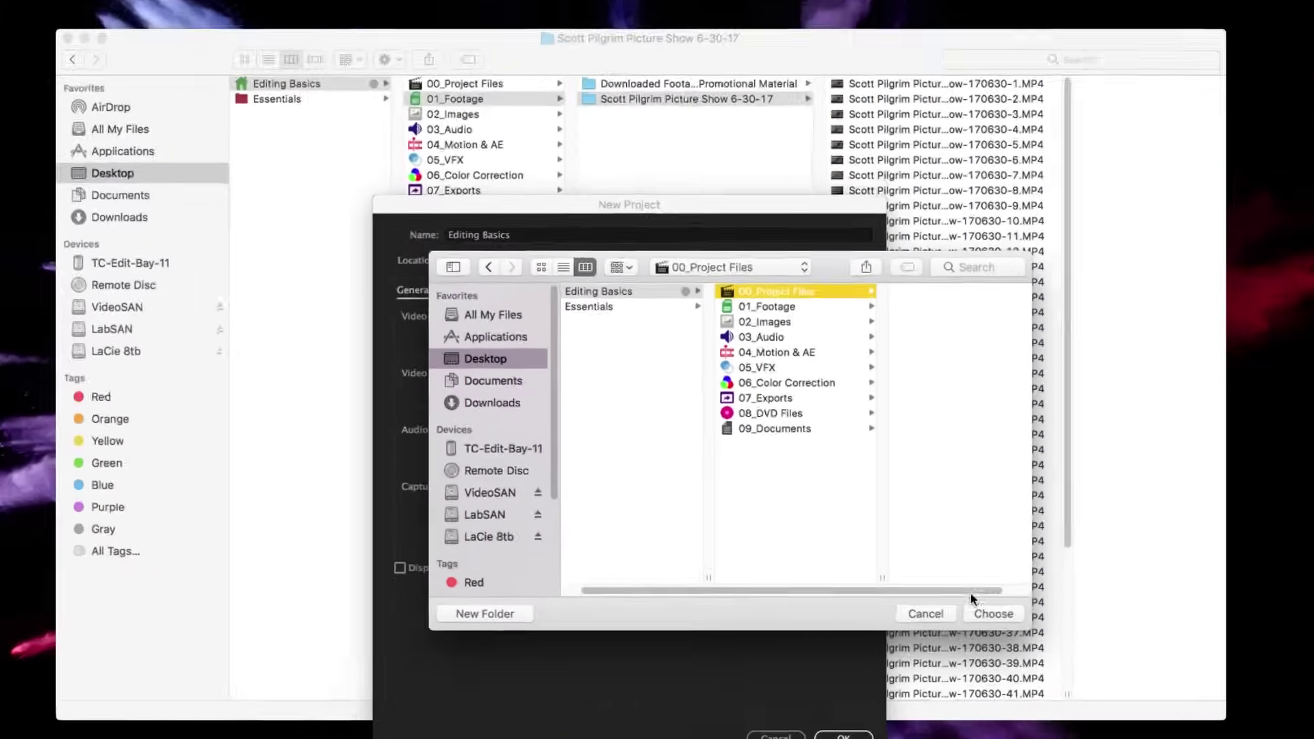
pyautogui.click(993, 613)
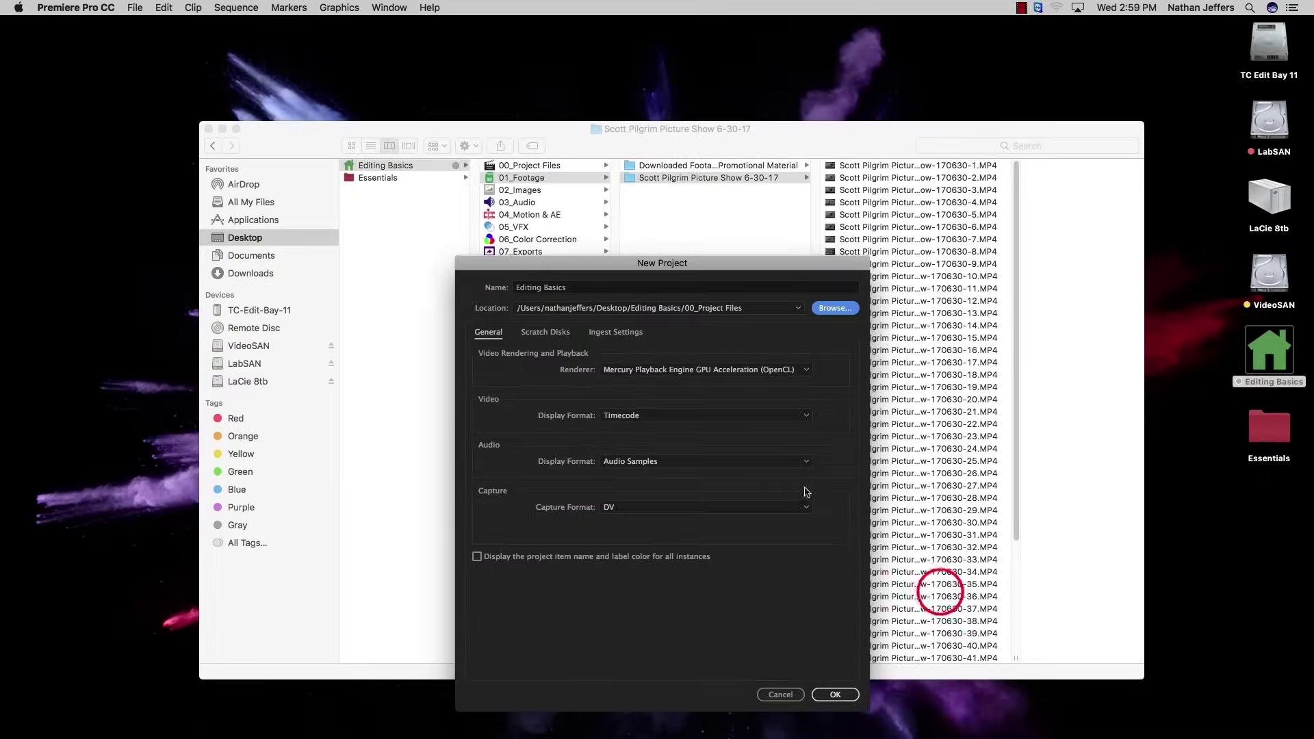
# - Create the project, then browse File > Import to Editing Basics/01_Footage/Scott Pilgrim Picture Show 6-30-17
pyautogui.click(844, 736)
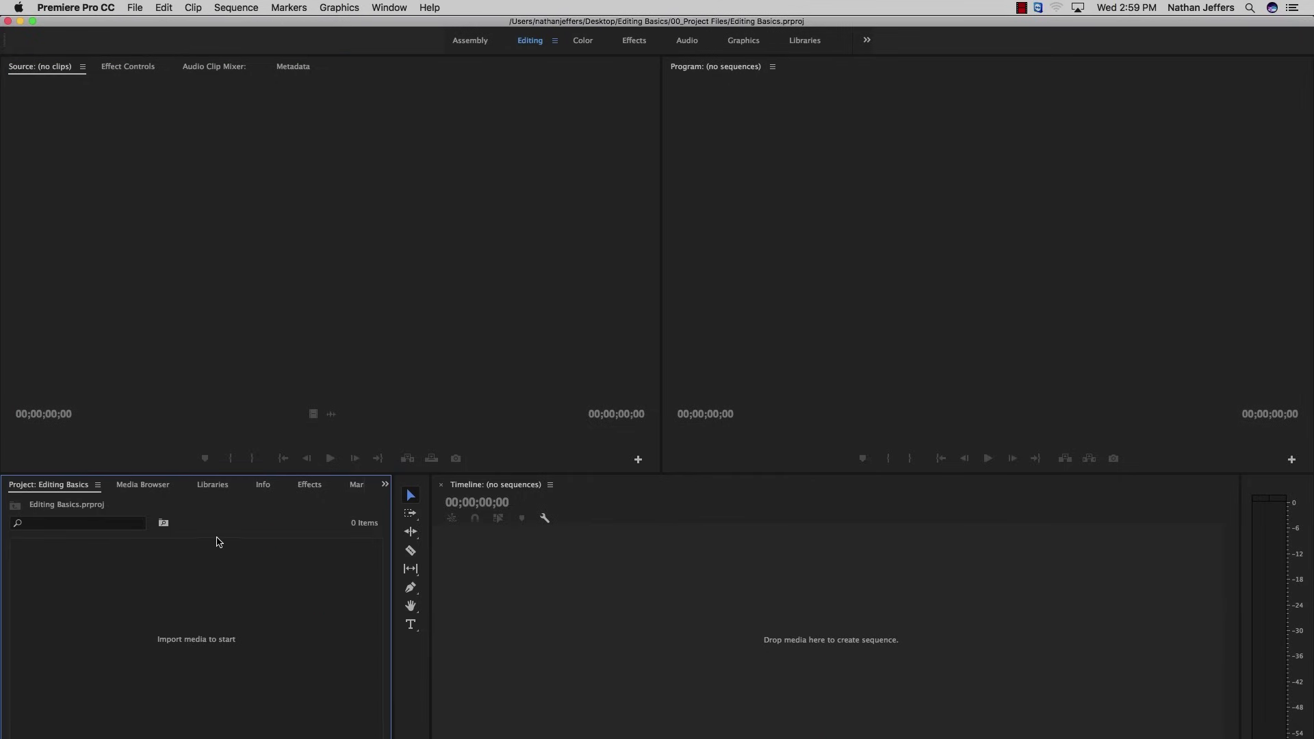
pyautogui.click(135, 8)
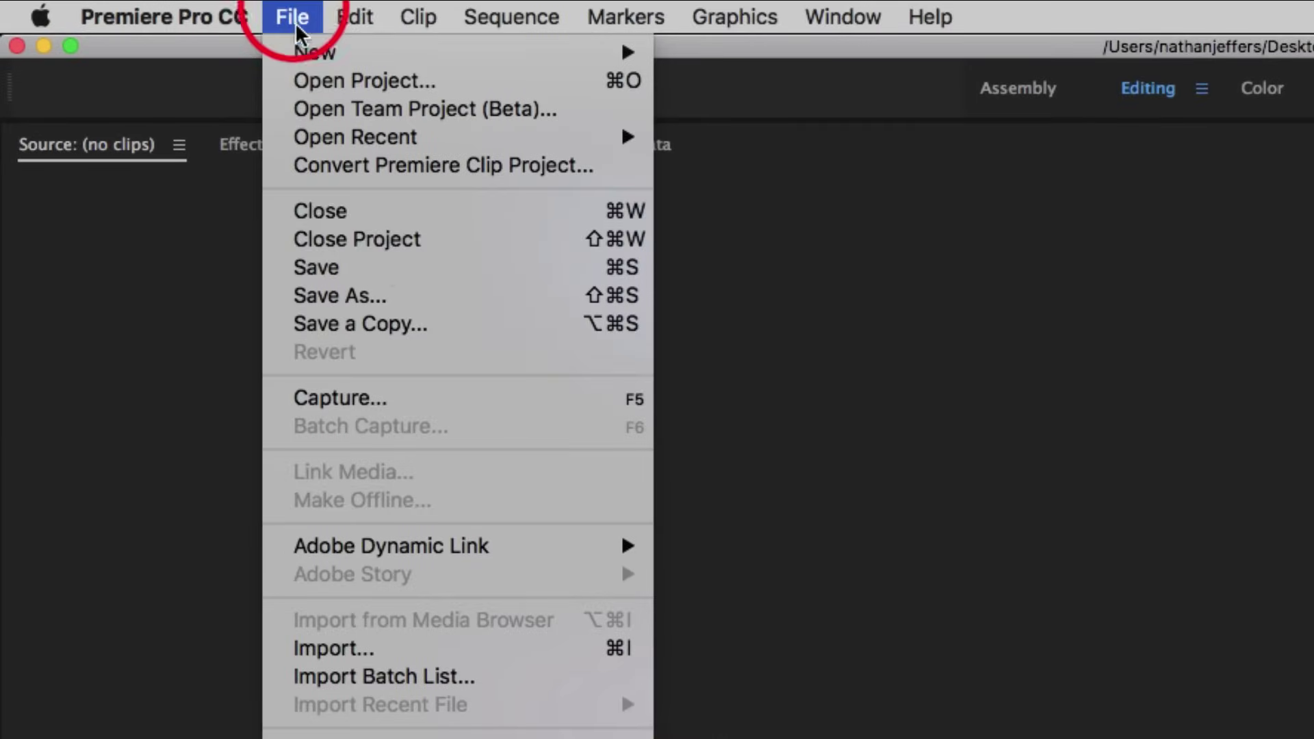
pyautogui.click(470, 650)
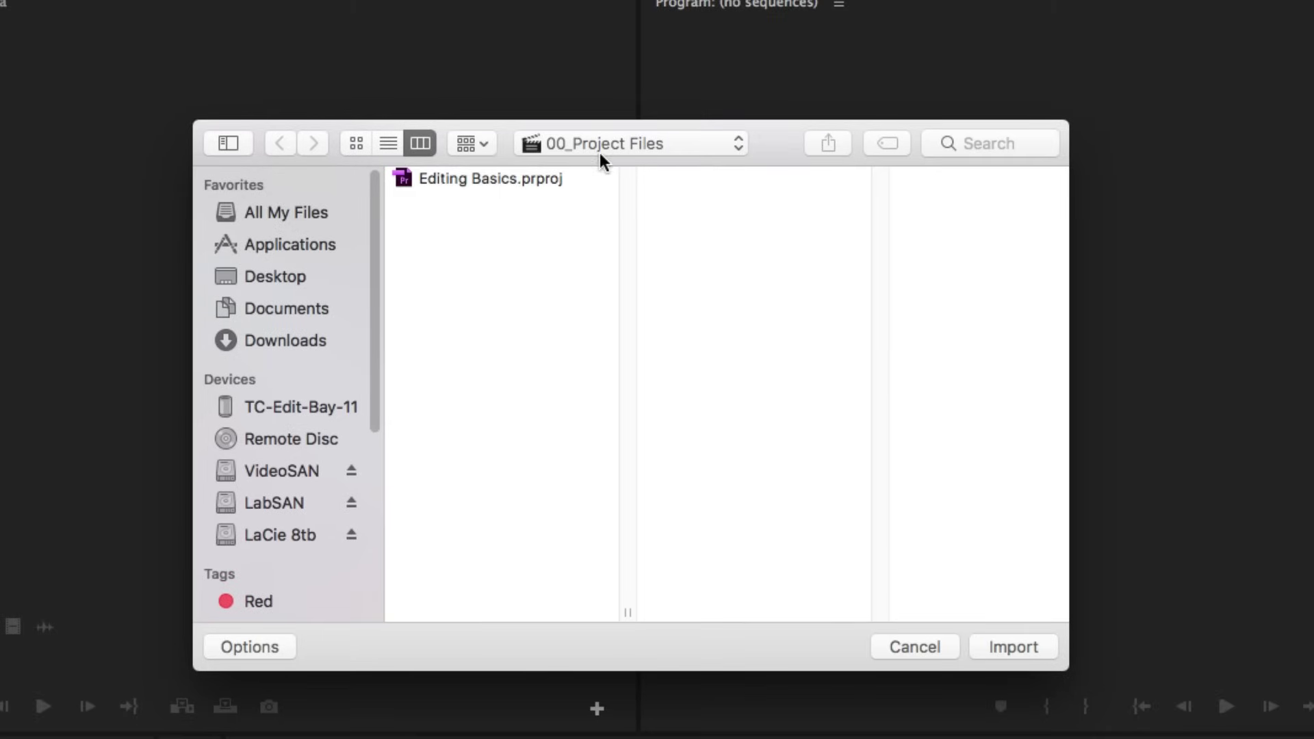
pyautogui.click(309, 274)
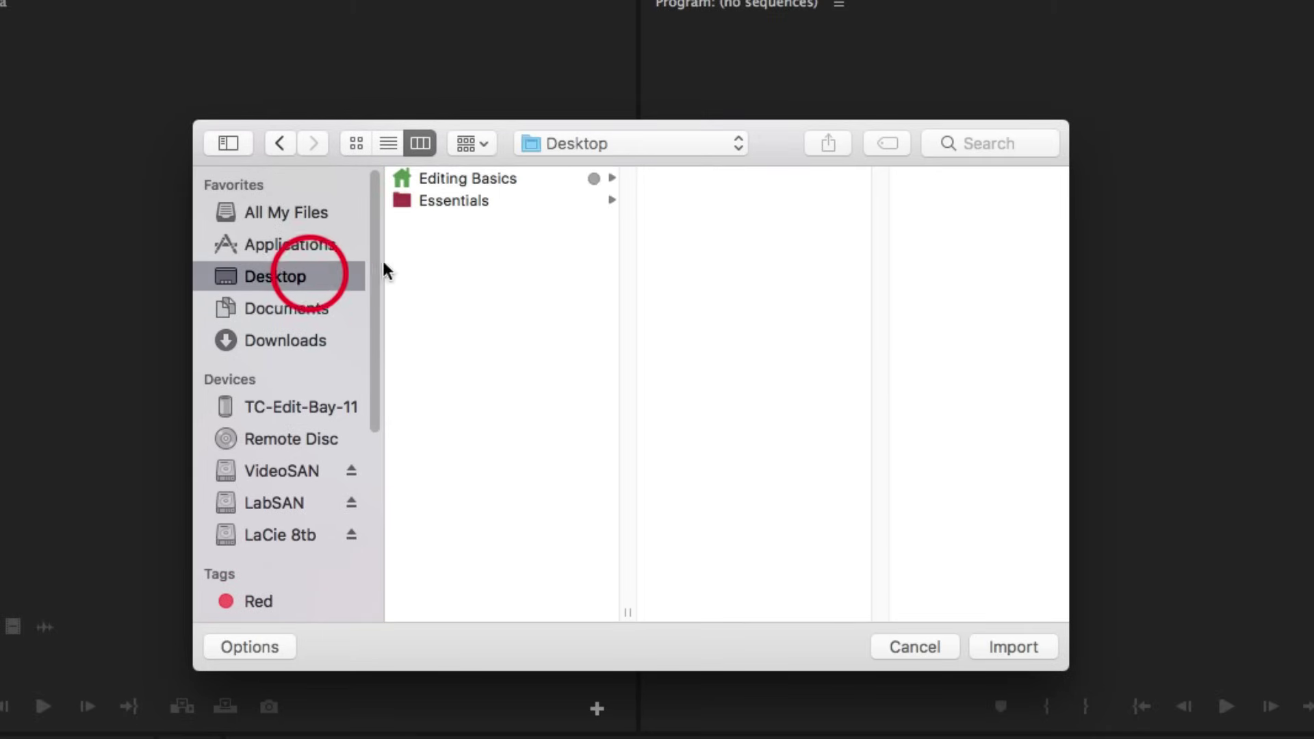
pyautogui.click(505, 176)
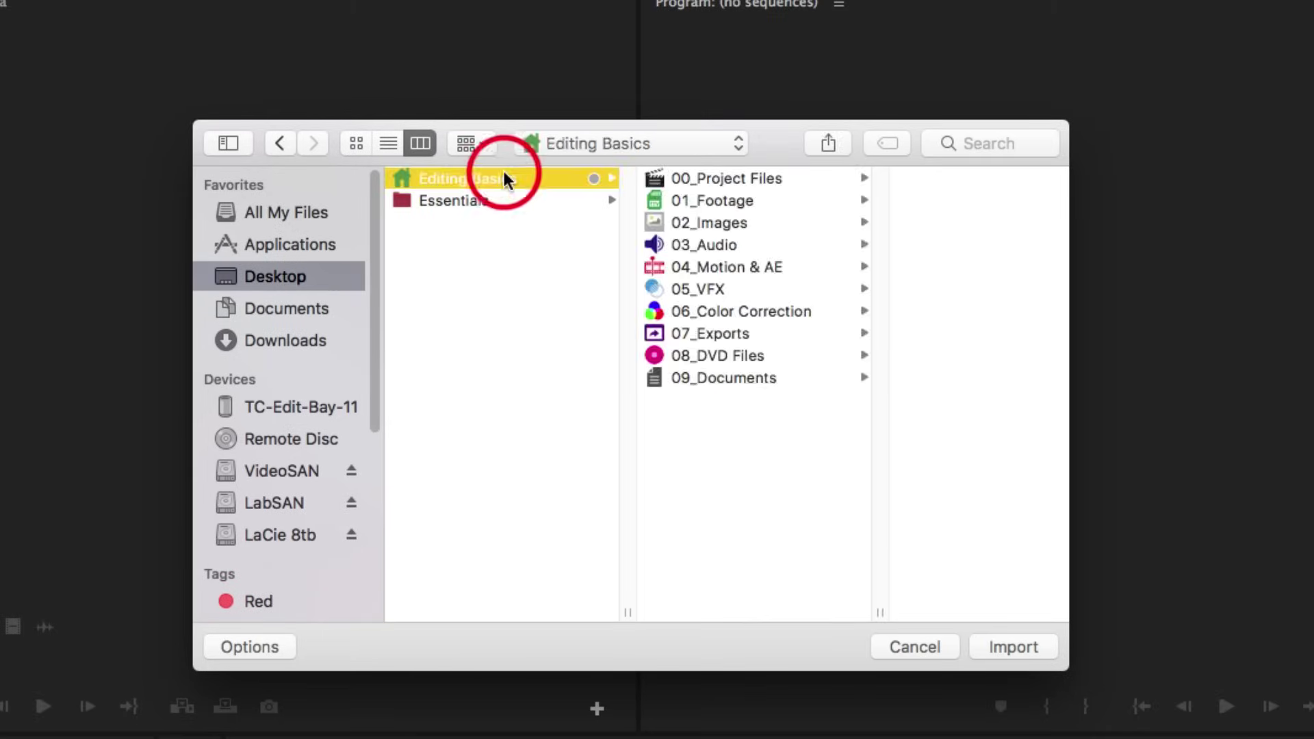
pyautogui.click(768, 199)
pyautogui.click(847, 200)
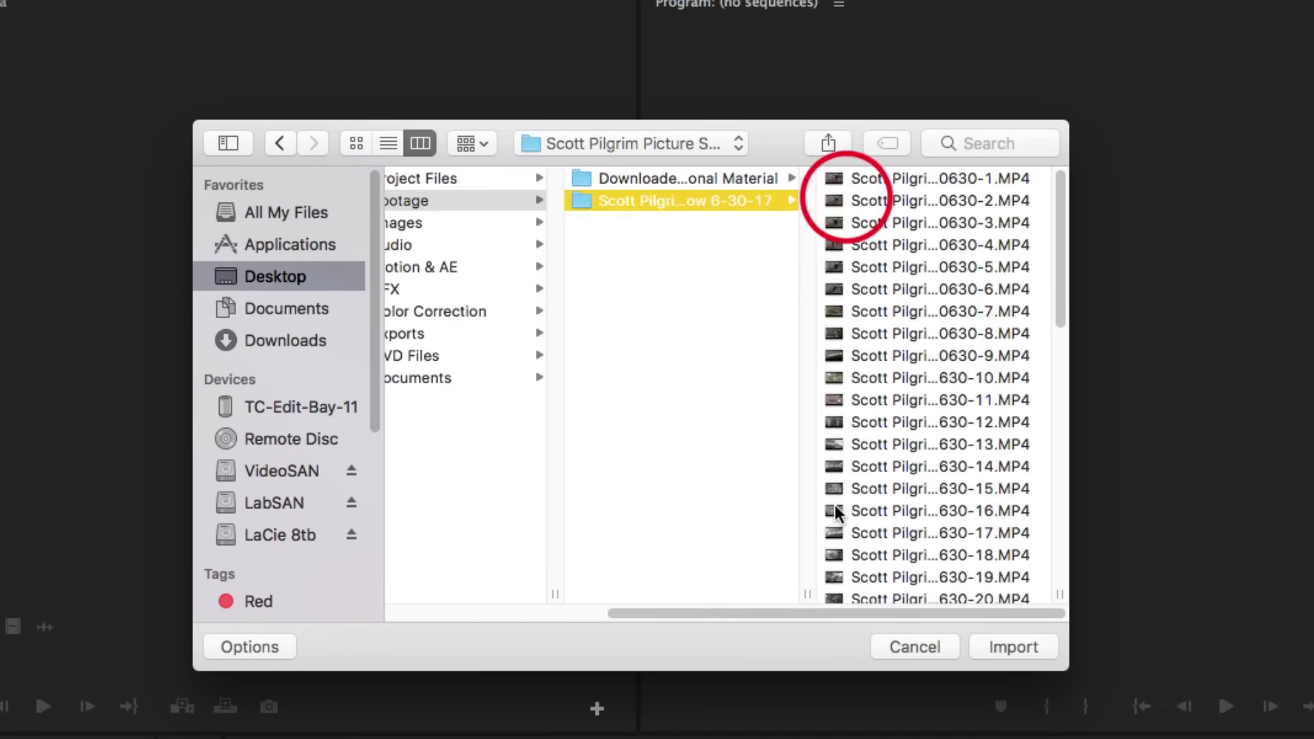
# - Select all 54 MP4 clips from first to last and import them
pyautogui.moveTo(808, 595); pyautogui.dragTo(943, 568)
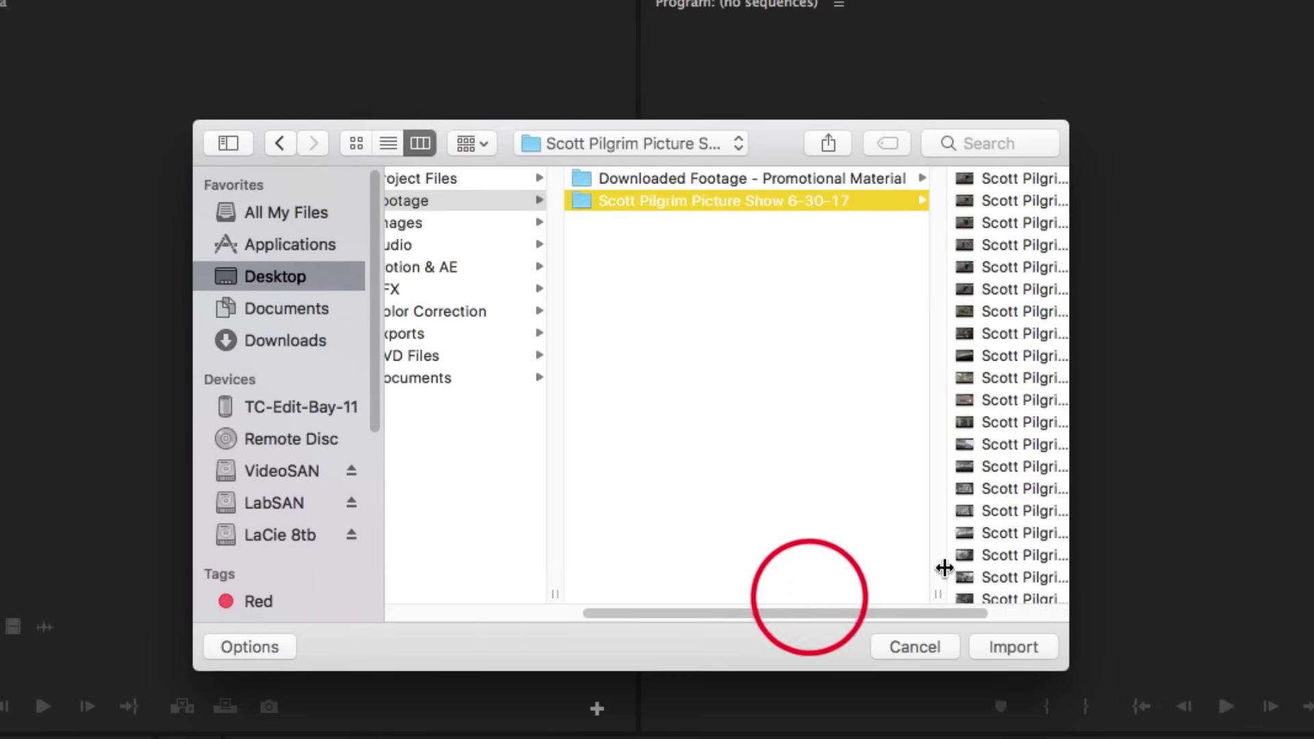
pyautogui.press('Right')
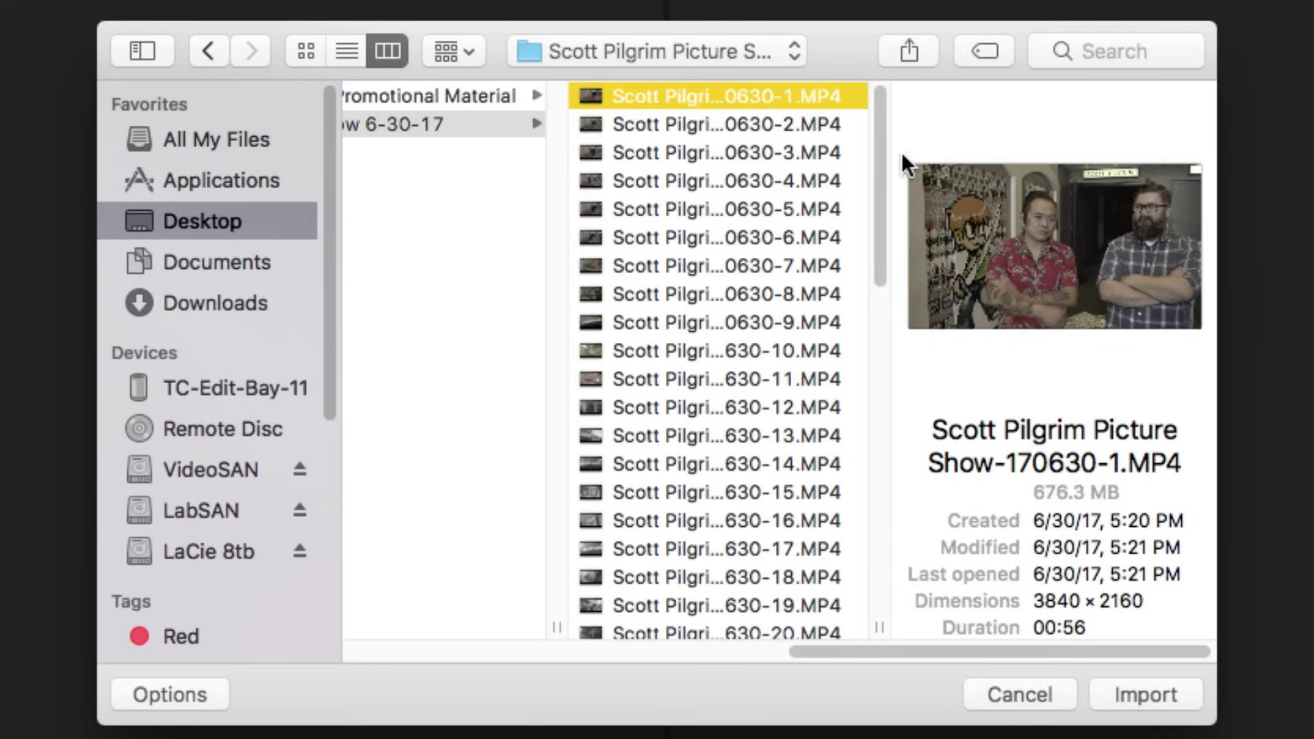
pyautogui.moveTo(881, 146); pyautogui.dragTo(884, 594)
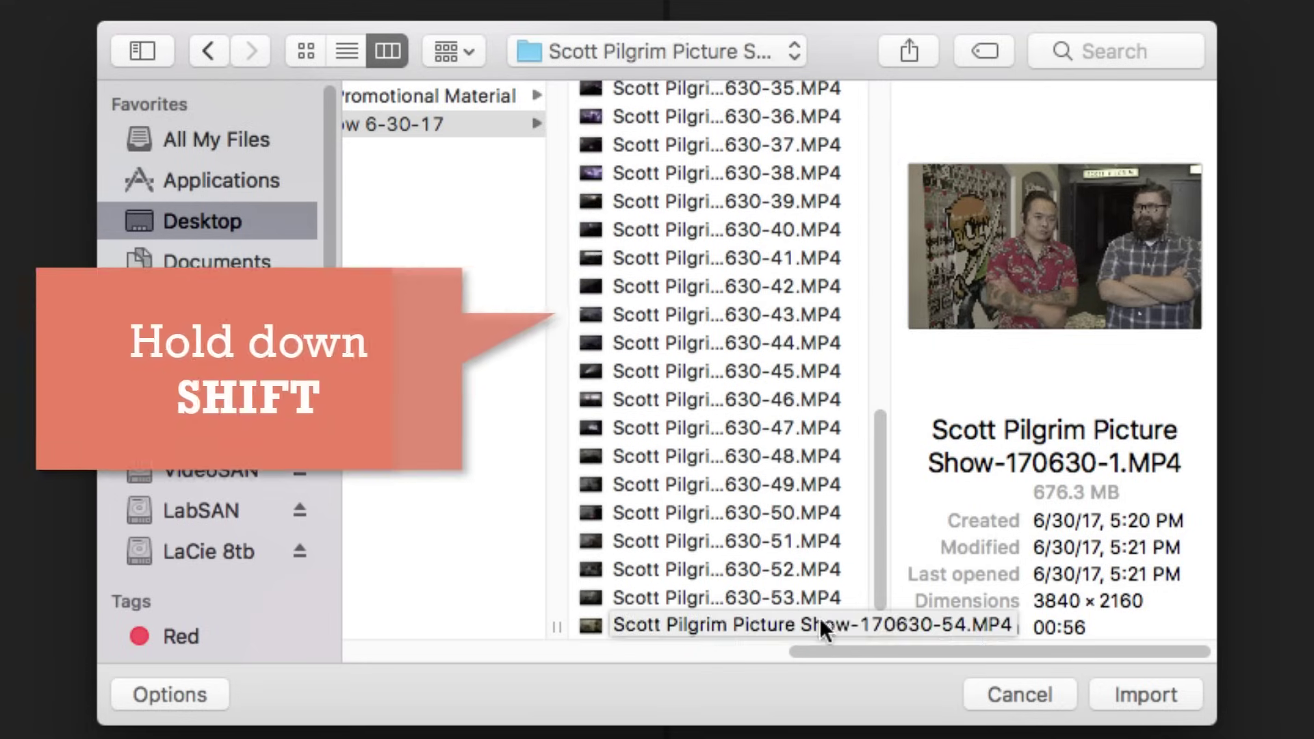
pyautogui.keyDown('shift'); pyautogui.click(812, 622); pyautogui.keyUp('shift')
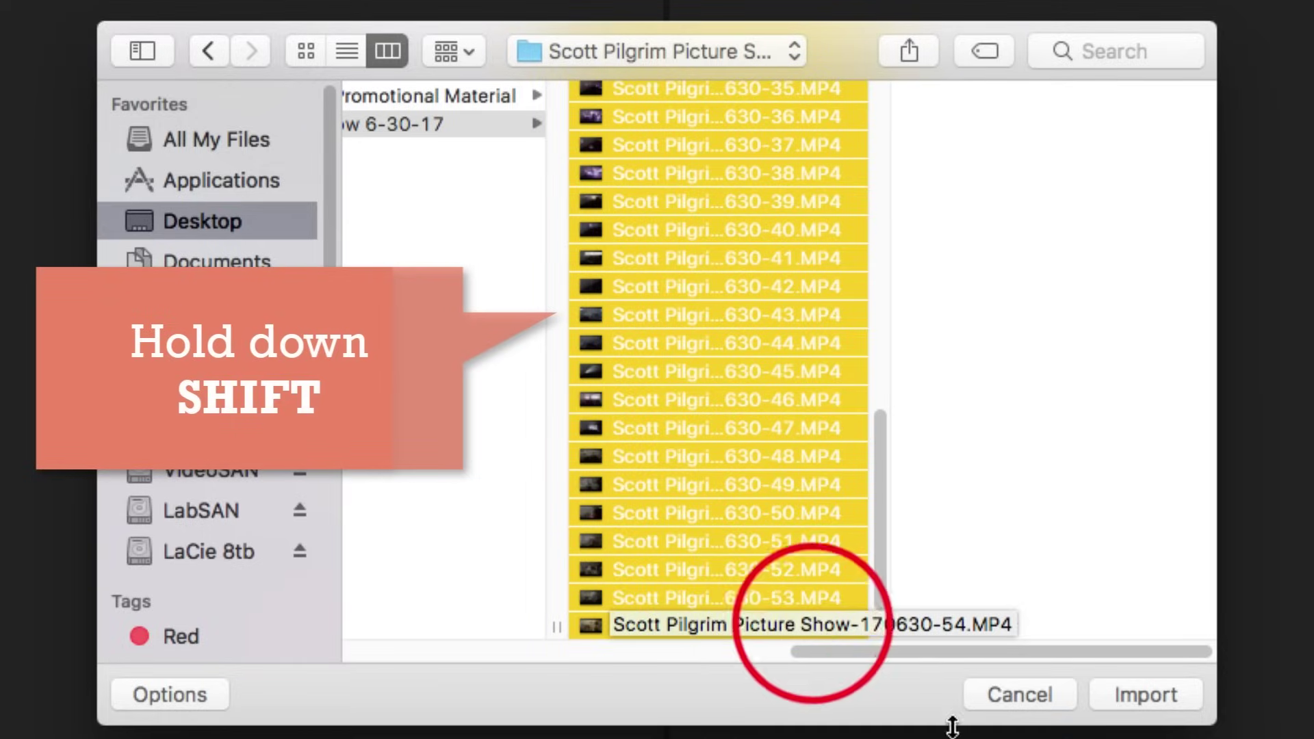
pyautogui.moveTo(887, 593); pyautogui.dragTo(895, 249)
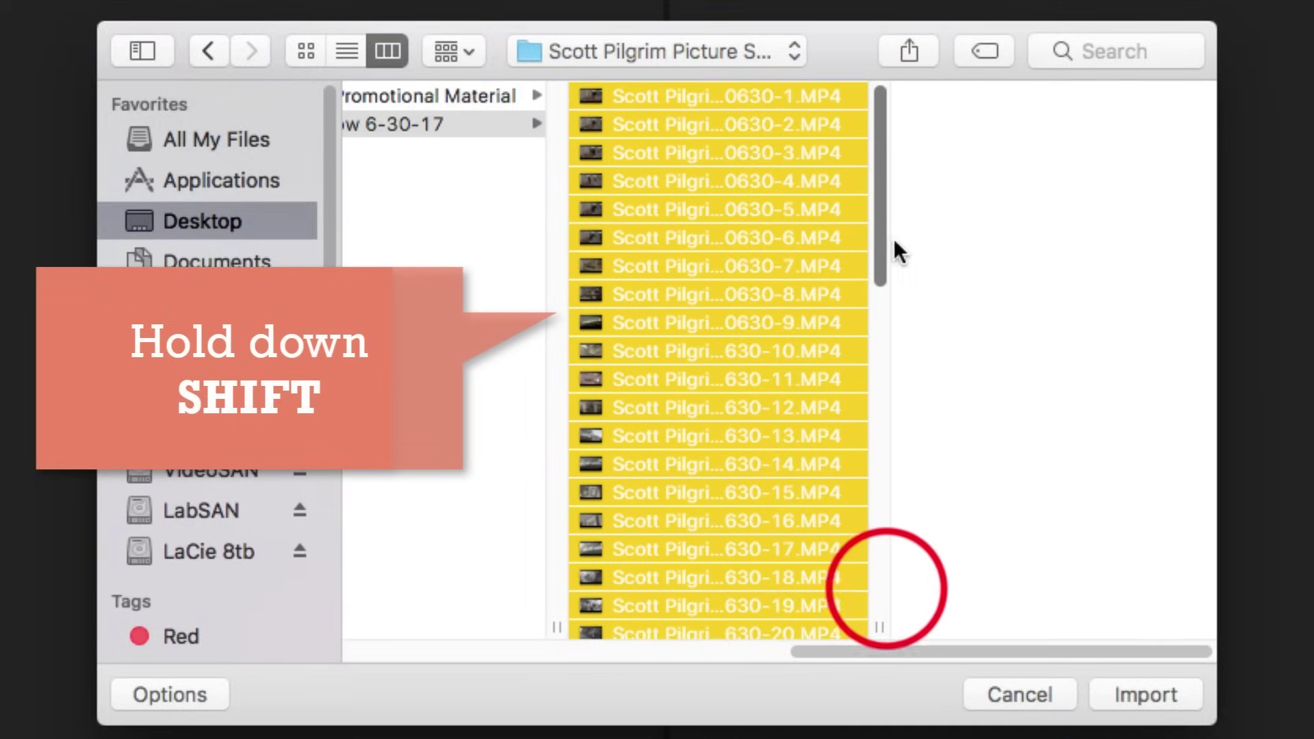
pyautogui.click(1149, 688)
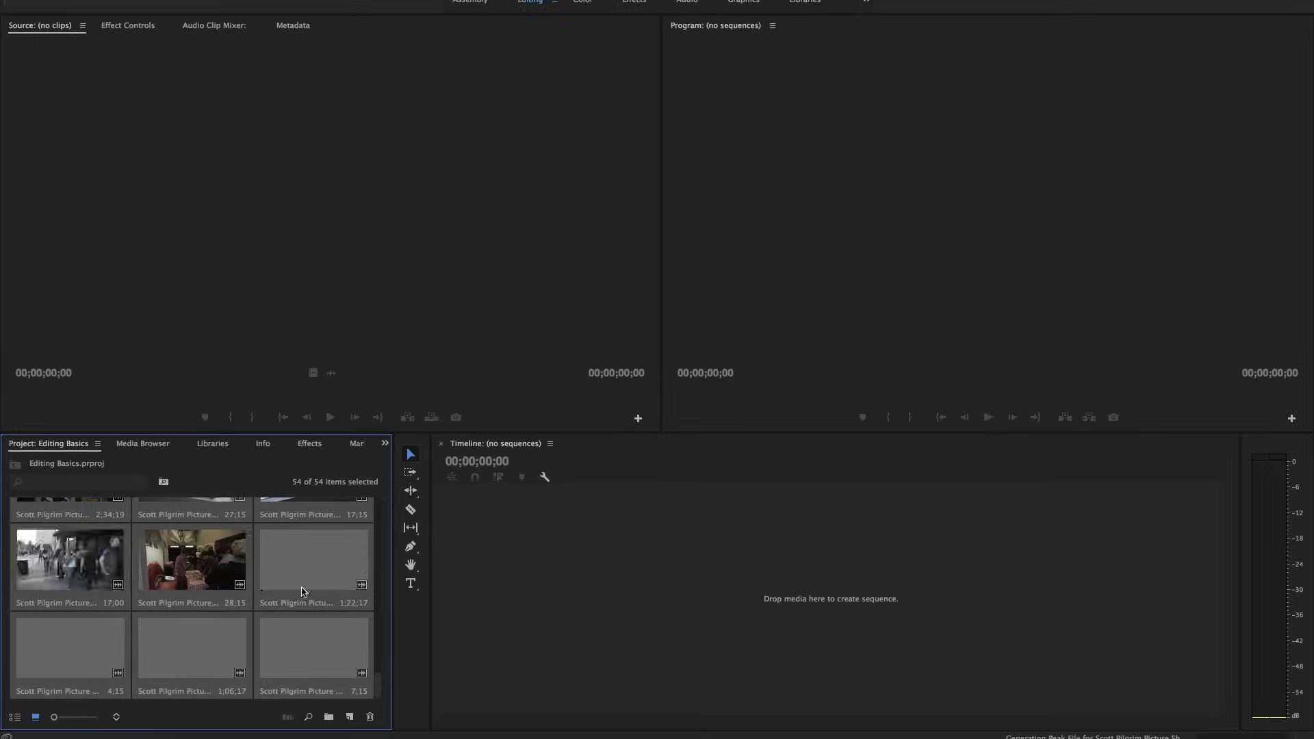
# - Sort the Project panel's clips by Name using the Sort Icons menu
pyautogui.moveTo(378, 687); pyautogui.dragTo(379, 492)
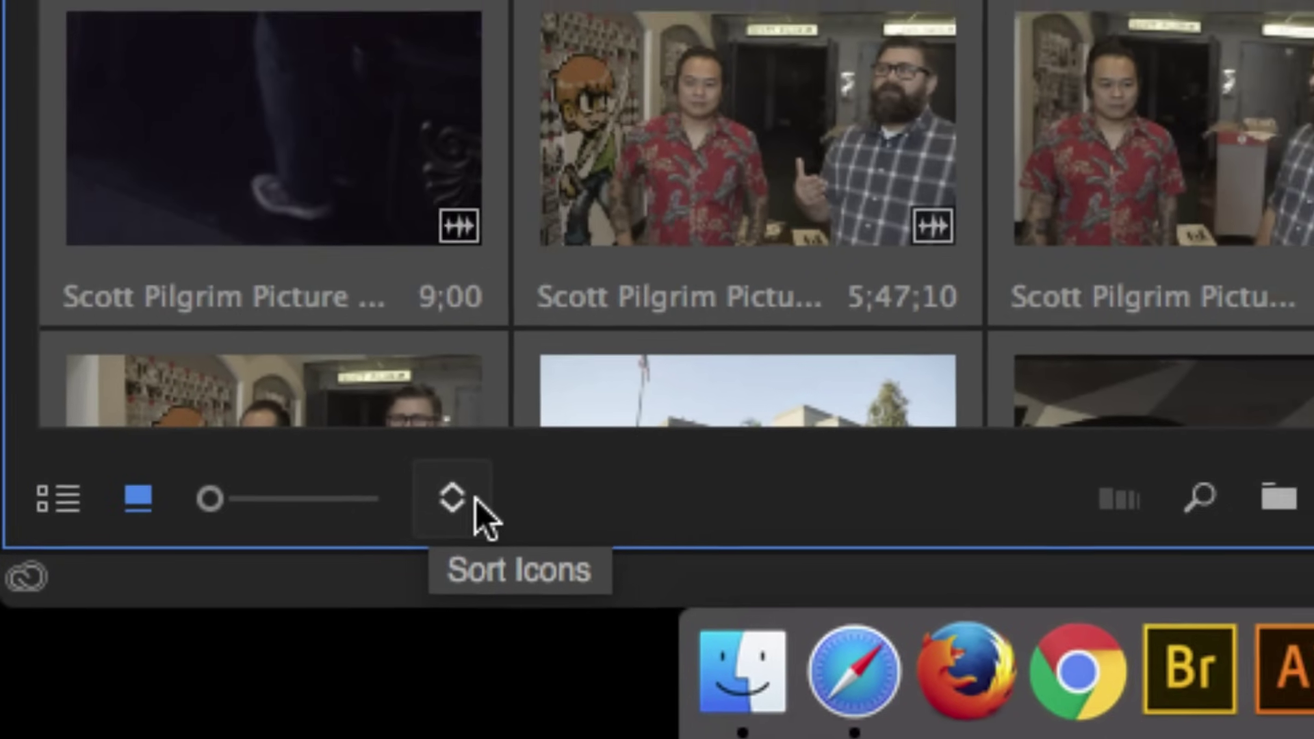
pyautogui.click(495, 488)
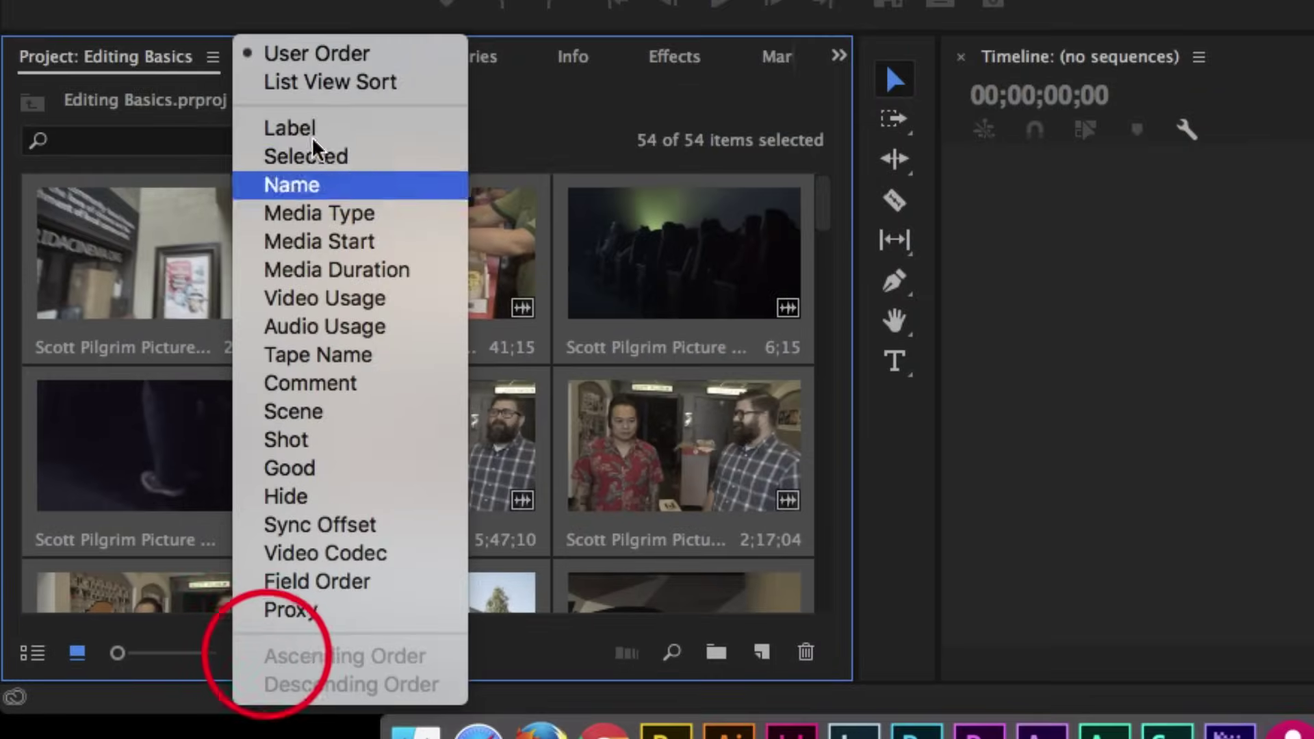
pyautogui.click(308, 187)
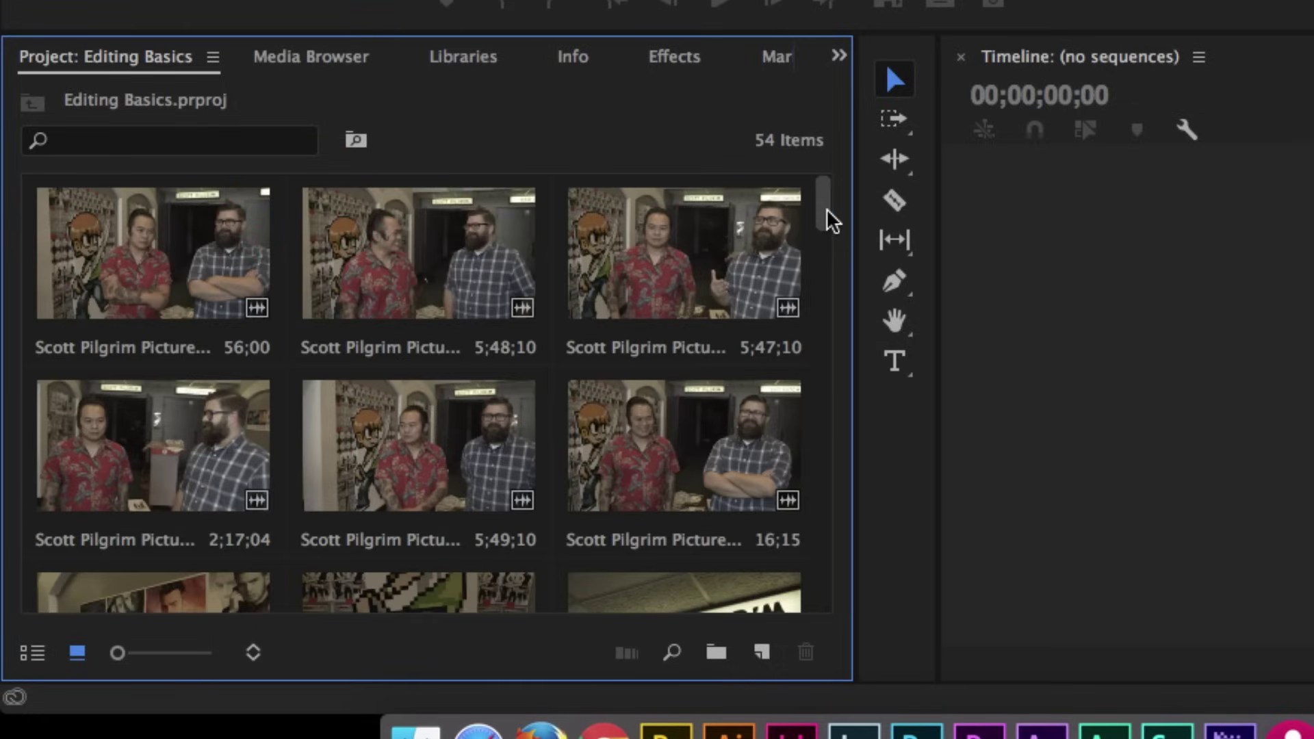
pyautogui.moveTo(827, 210); pyautogui.dragTo(833, 374)
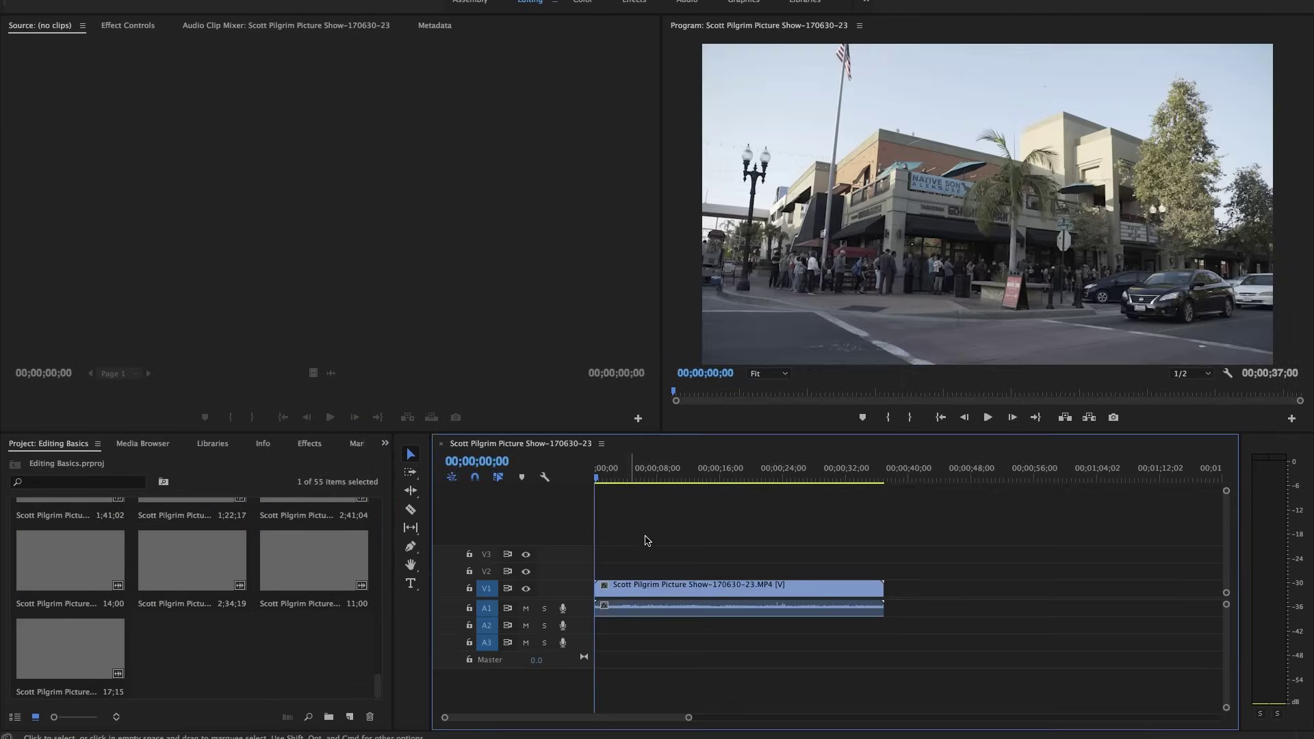
# - Drag clip Scott Pilgrim Picture Show-170630-23 onto the Timeline to make a matching 3840x2160 29.97p sequence
pyautogui.moveTo(377, 685); pyautogui.dragTo(393, 581)
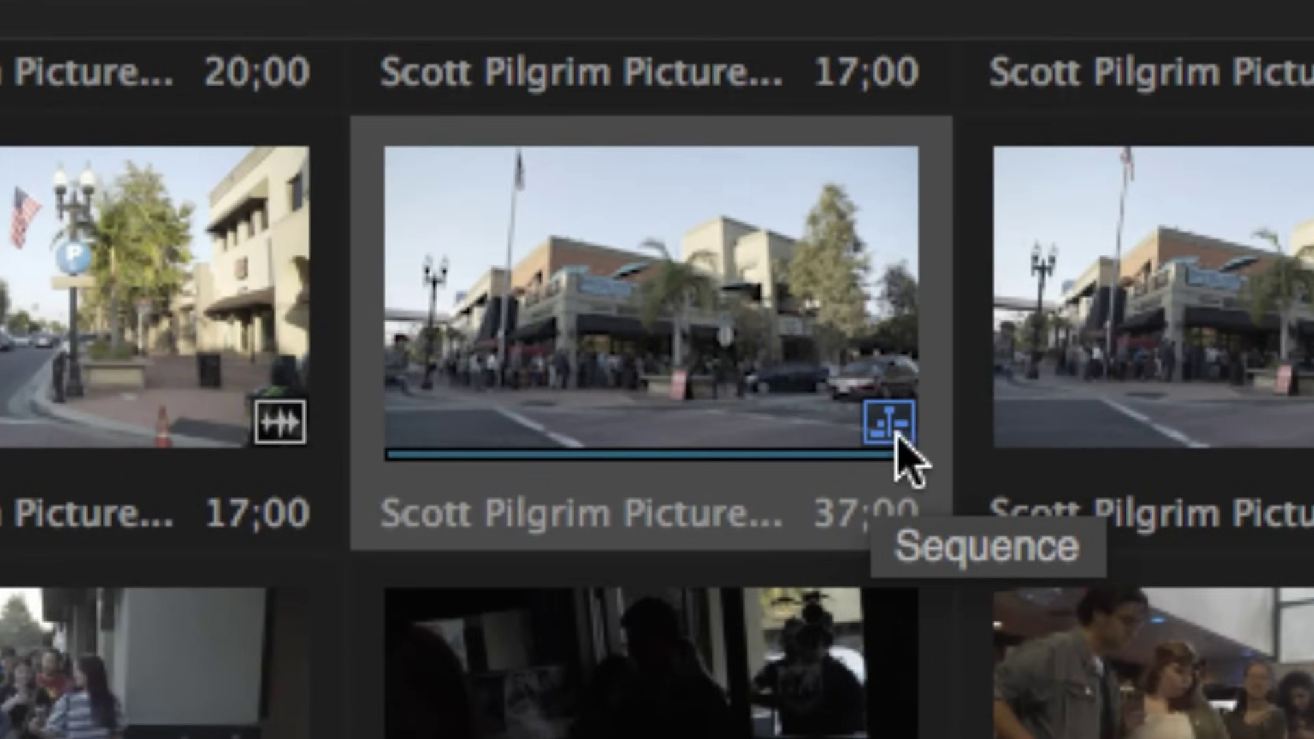
# - Delete the '-170630-23' suffix so the sequence is named Scott Pilgrim Picture Show
pyautogui.click(712, 523)
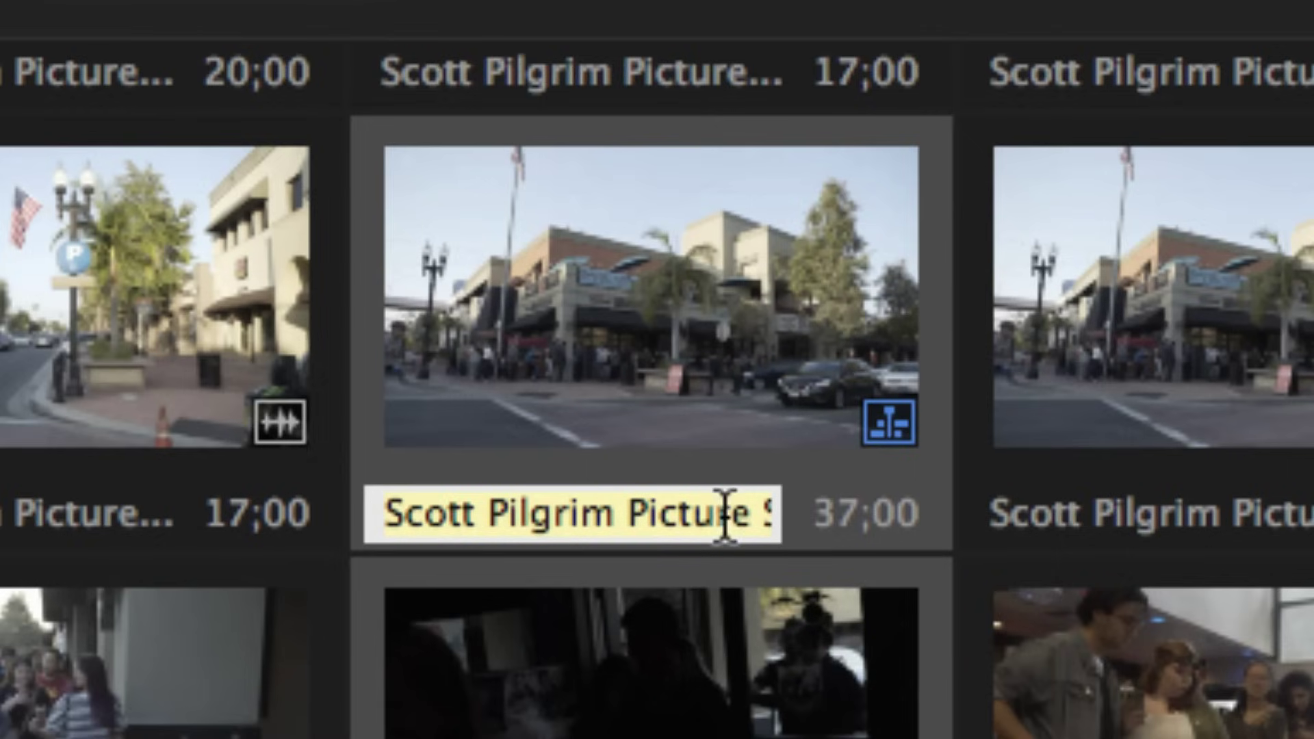
pyautogui.click(748, 513)
pyautogui.click(646, 513)
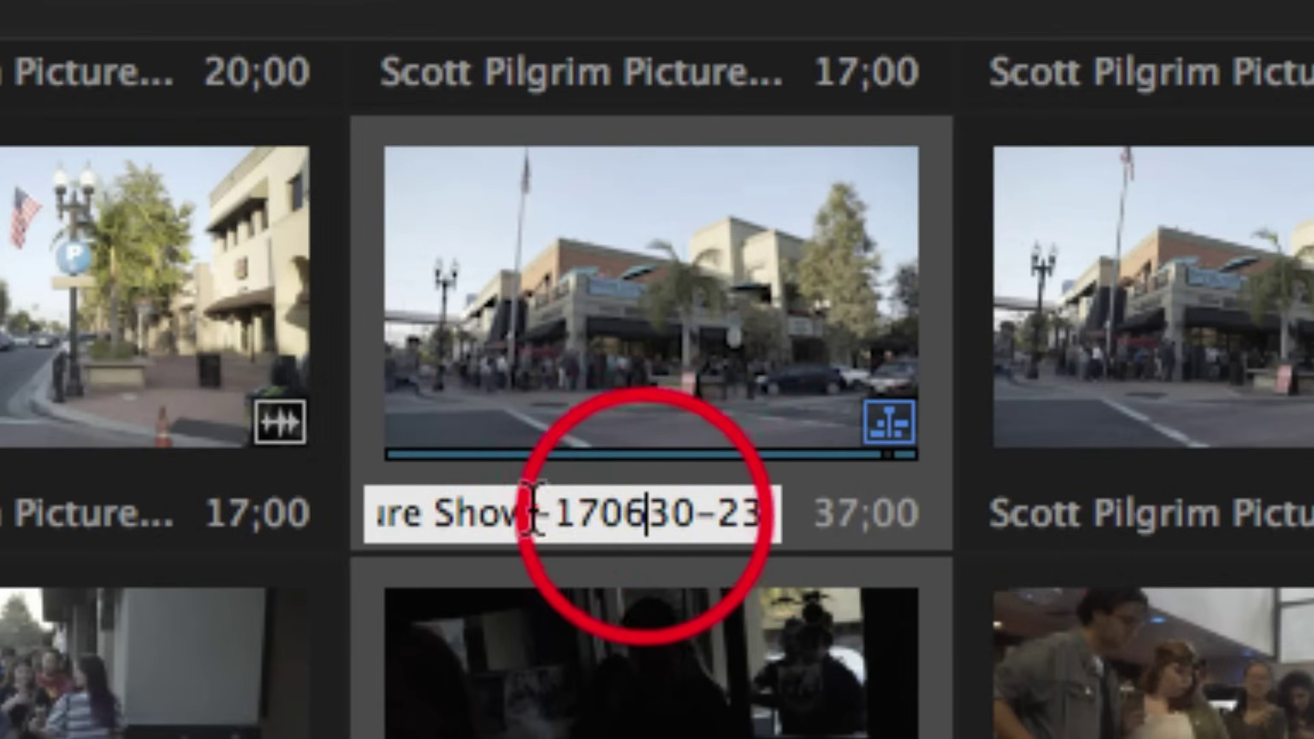
pyautogui.moveTo(532, 513); pyautogui.dragTo(983, 499)
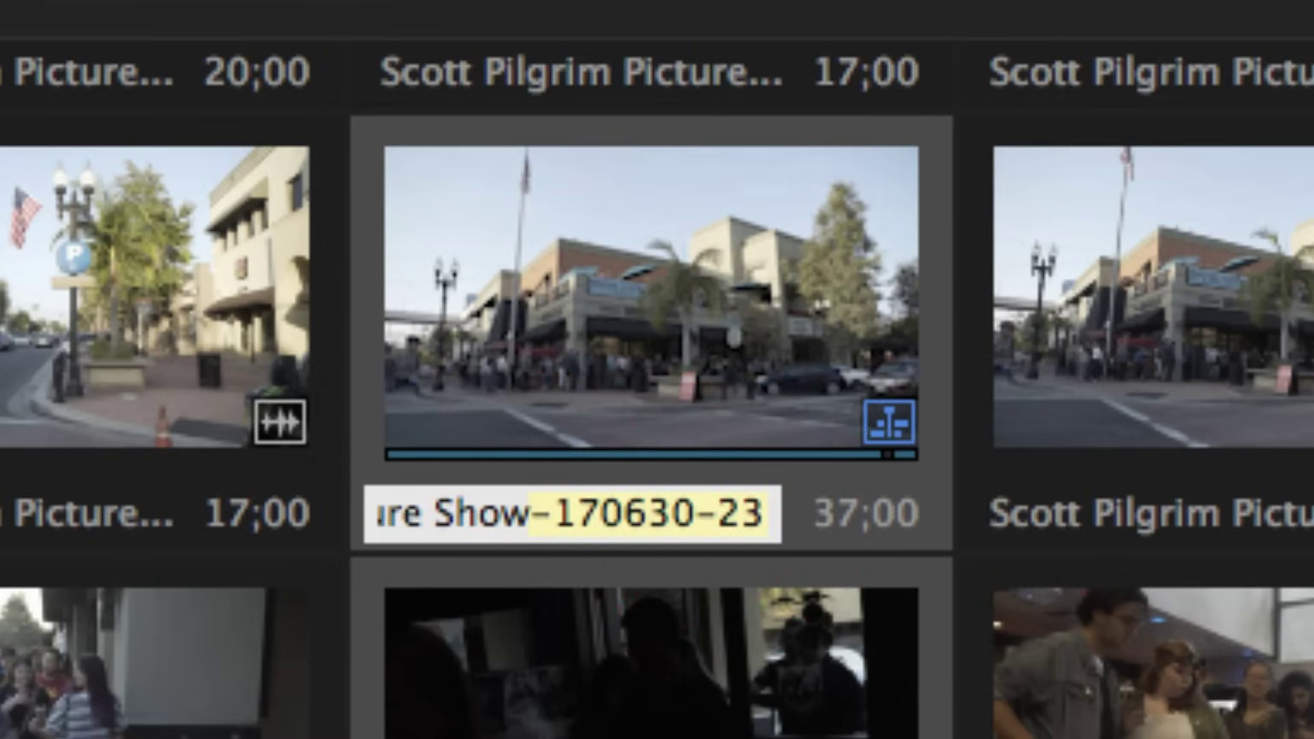
pyautogui.press('BackSpace')
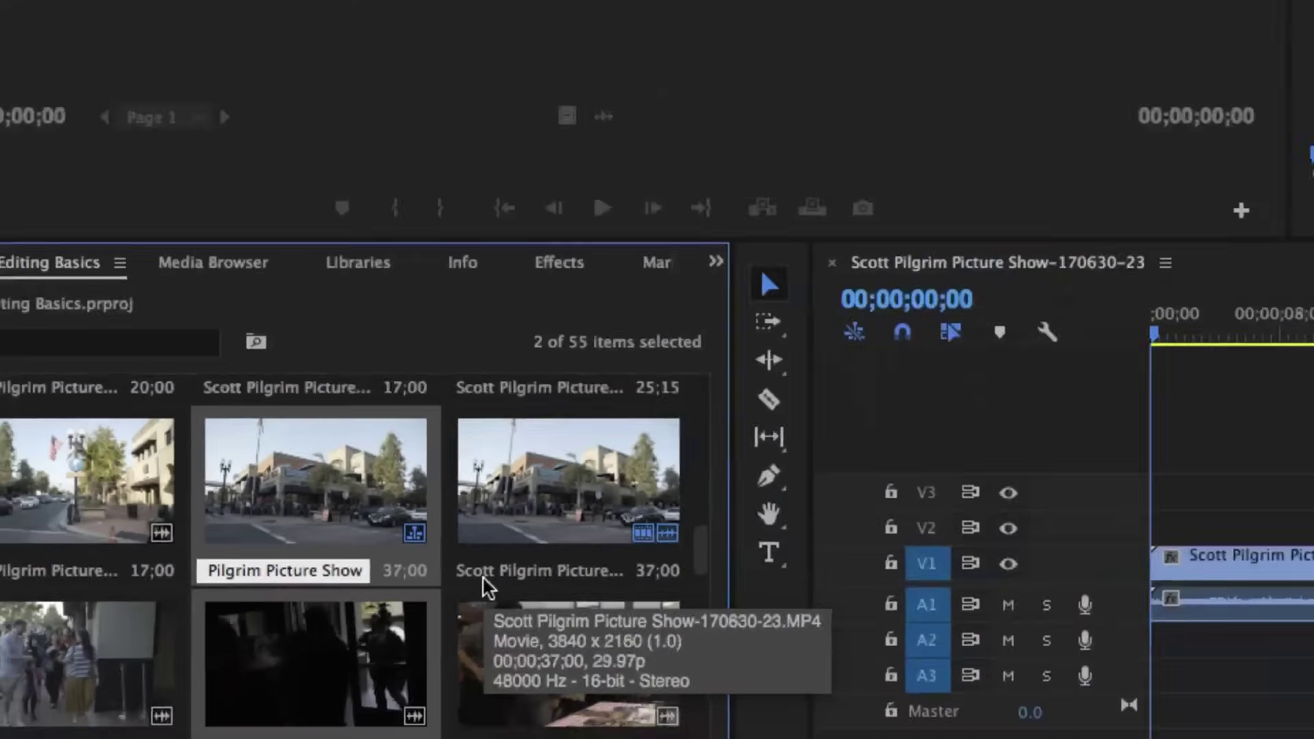
pyautogui.press('Return')
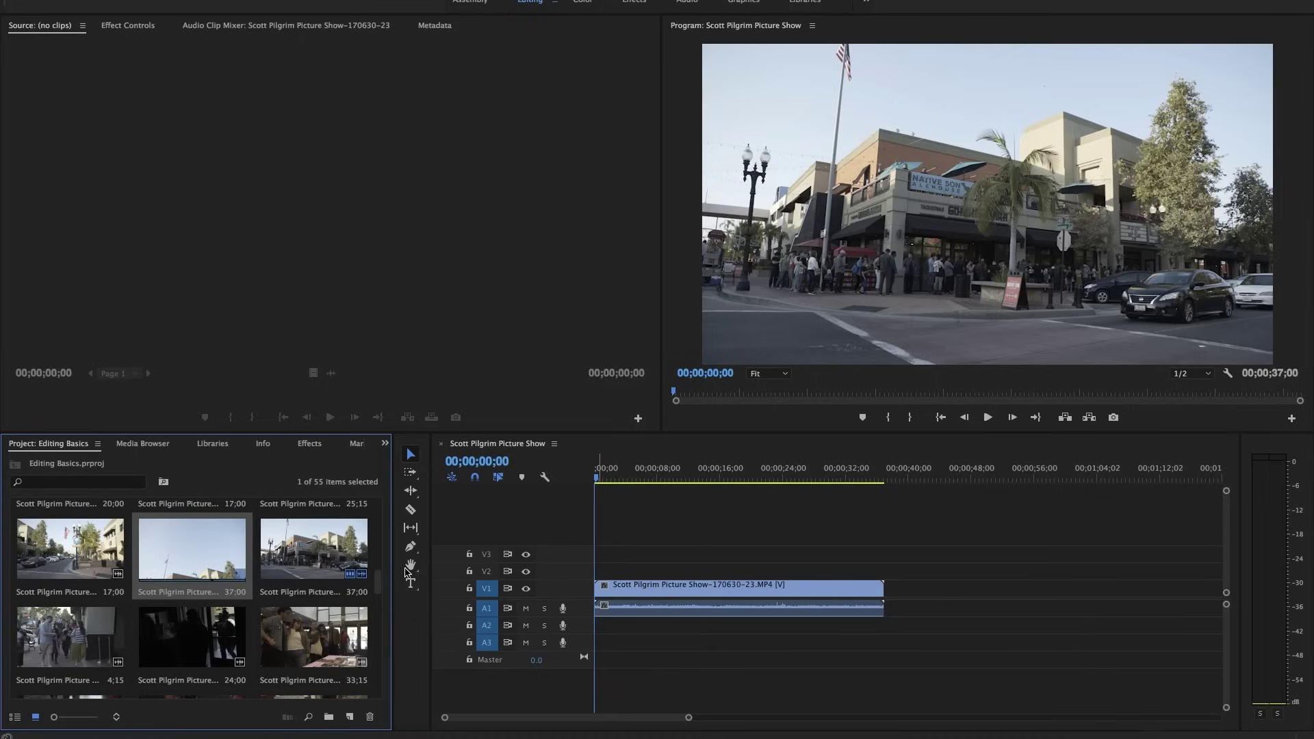
# - Place the 33;15 clip Scott Pilgrim Picture Show-170630-26 and one more clip on V1 after the opening shot
pyautogui.moveTo(377, 577); pyautogui.dragTo(914, 590)
pyautogui.click(324, 567)
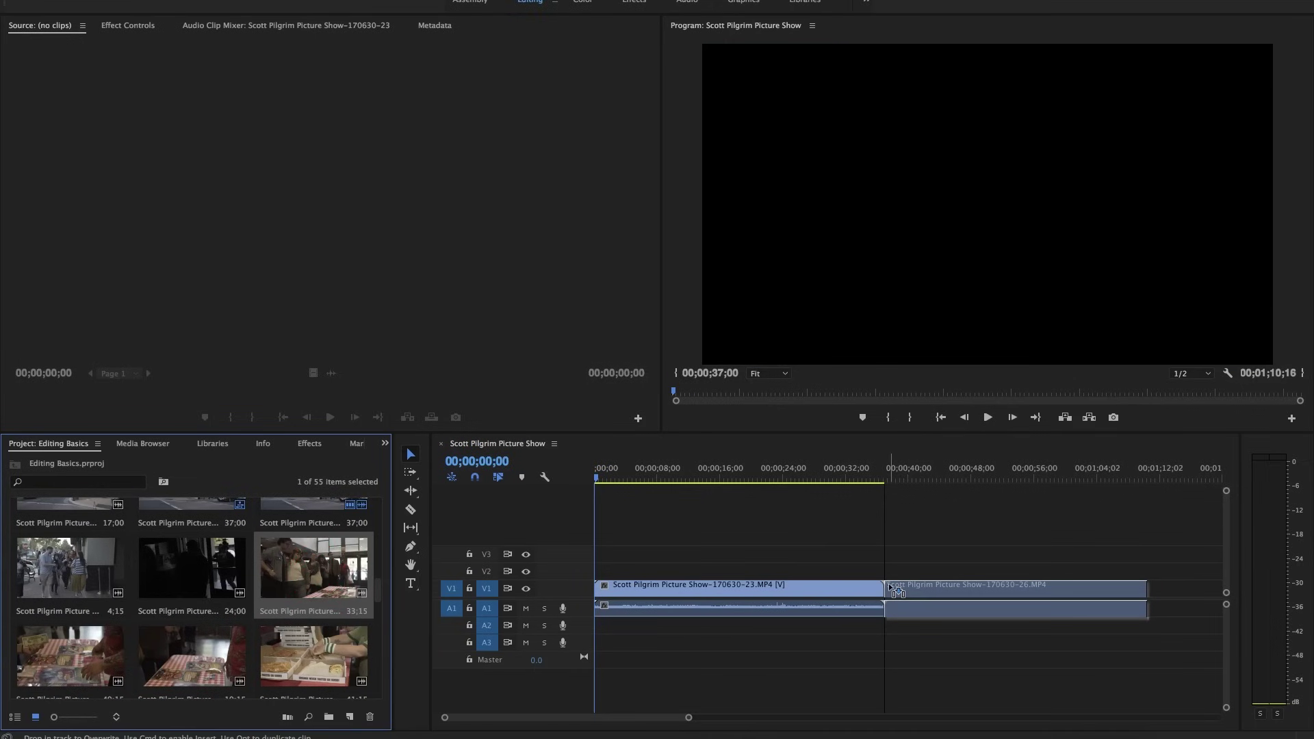
pyautogui.click(199, 647)
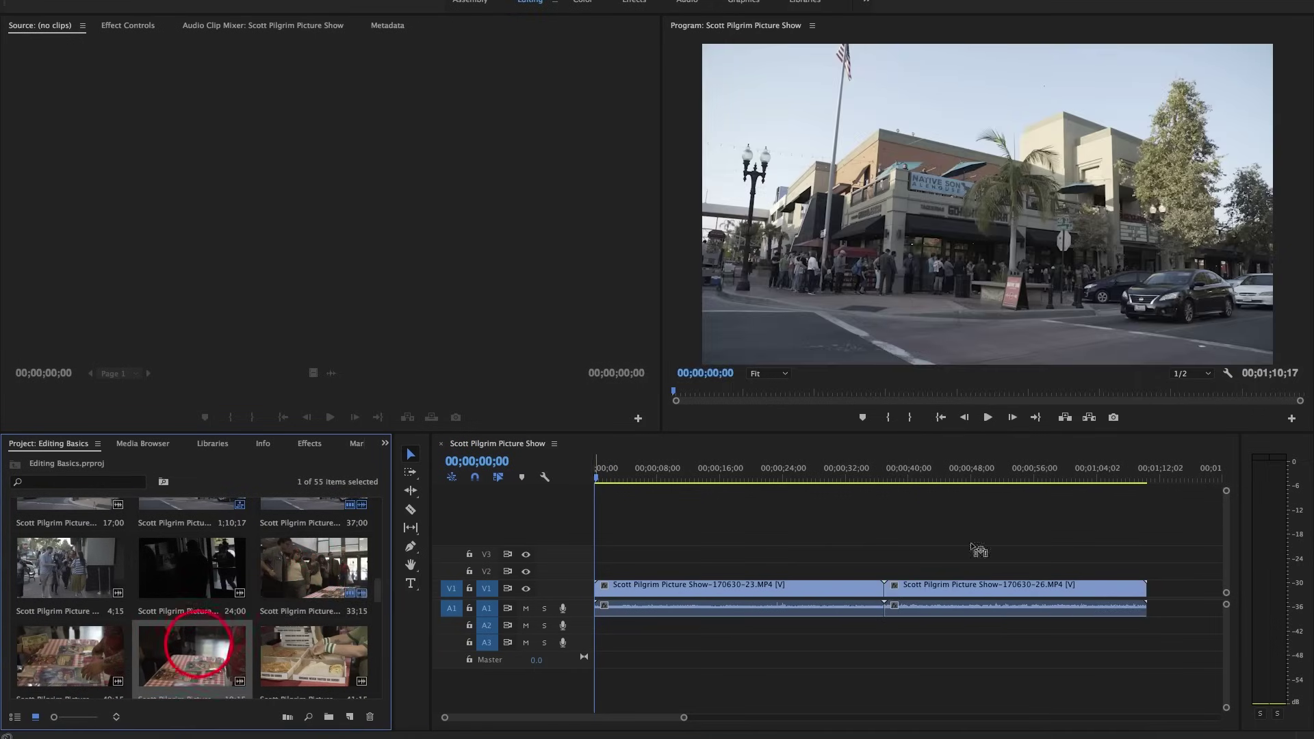
pyautogui.moveTo(979, 551); pyautogui.dragTo(1184, 588)
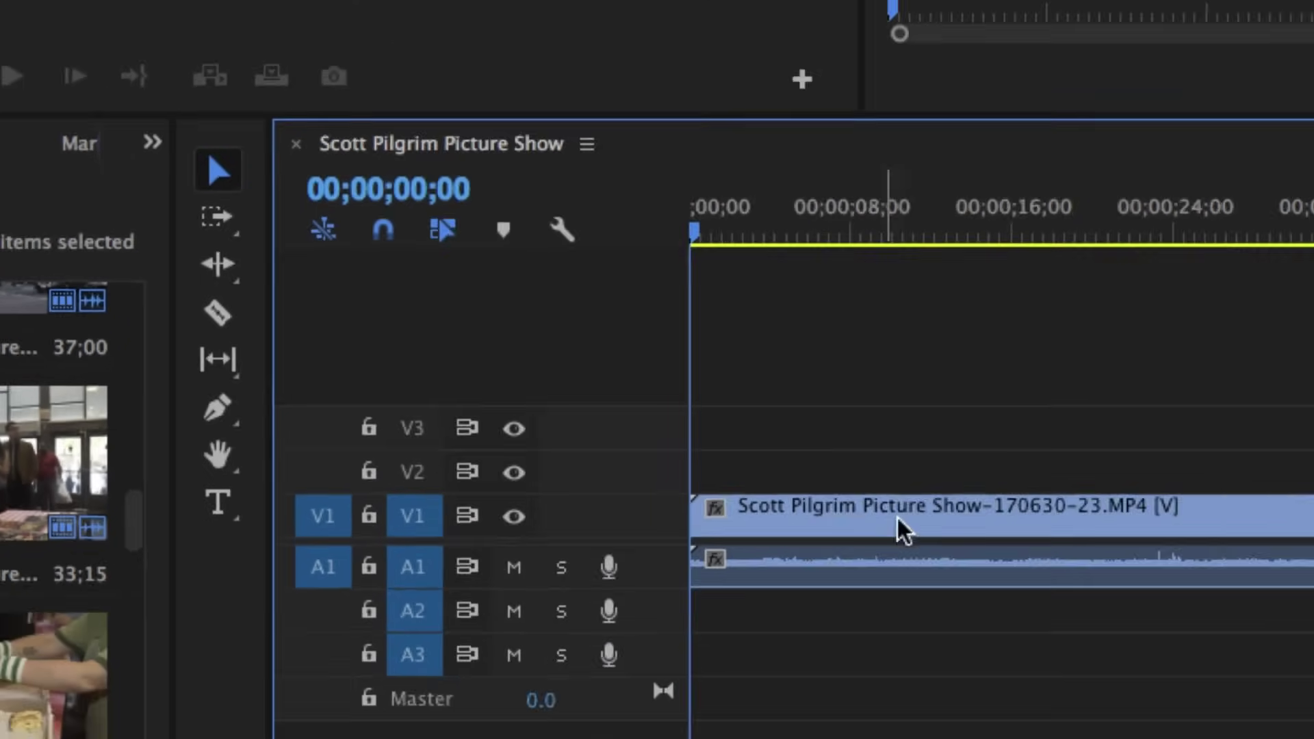
pyautogui.hscroll(5, 765, 356)
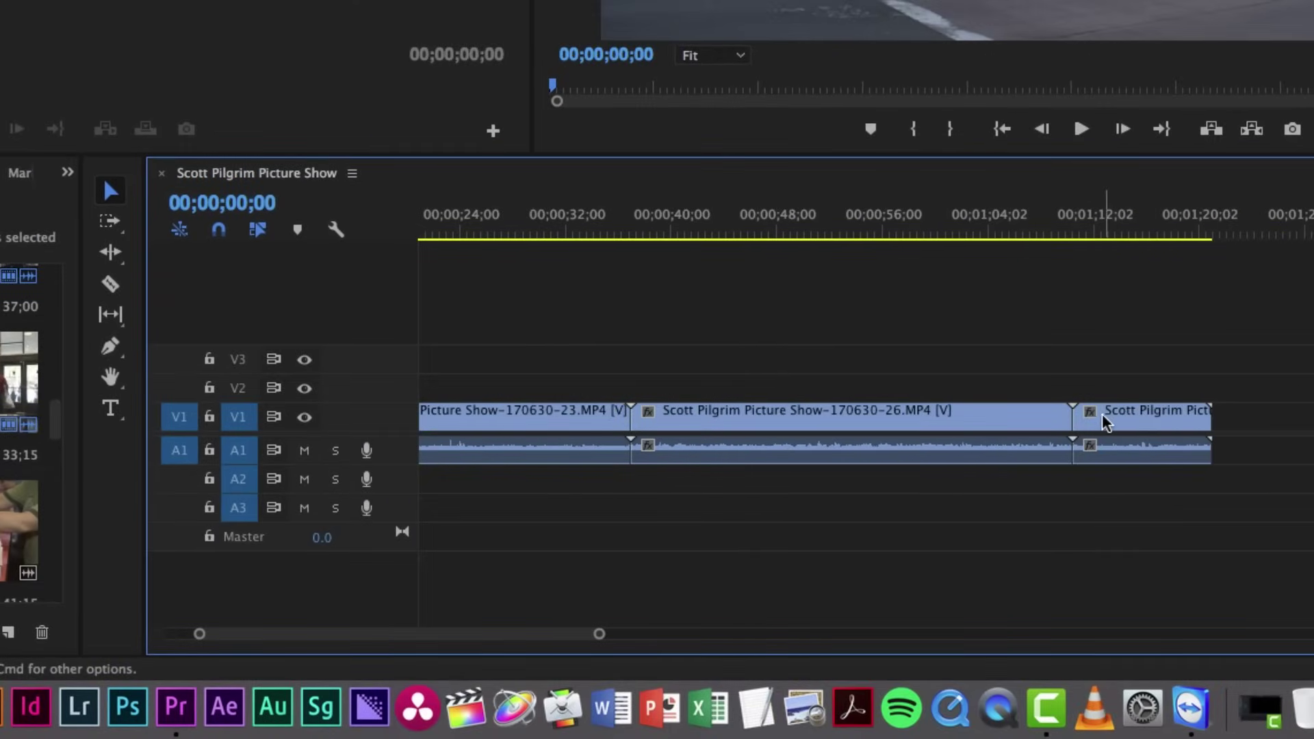
pyautogui.moveTo(1107, 422)
pyautogui.mouseDown()
pyautogui.moveTo(1295, 419)
pyautogui.moveTo(1116, 420)
pyautogui.mouseUp()
pyautogui.hscroll(-5, 870, 411)
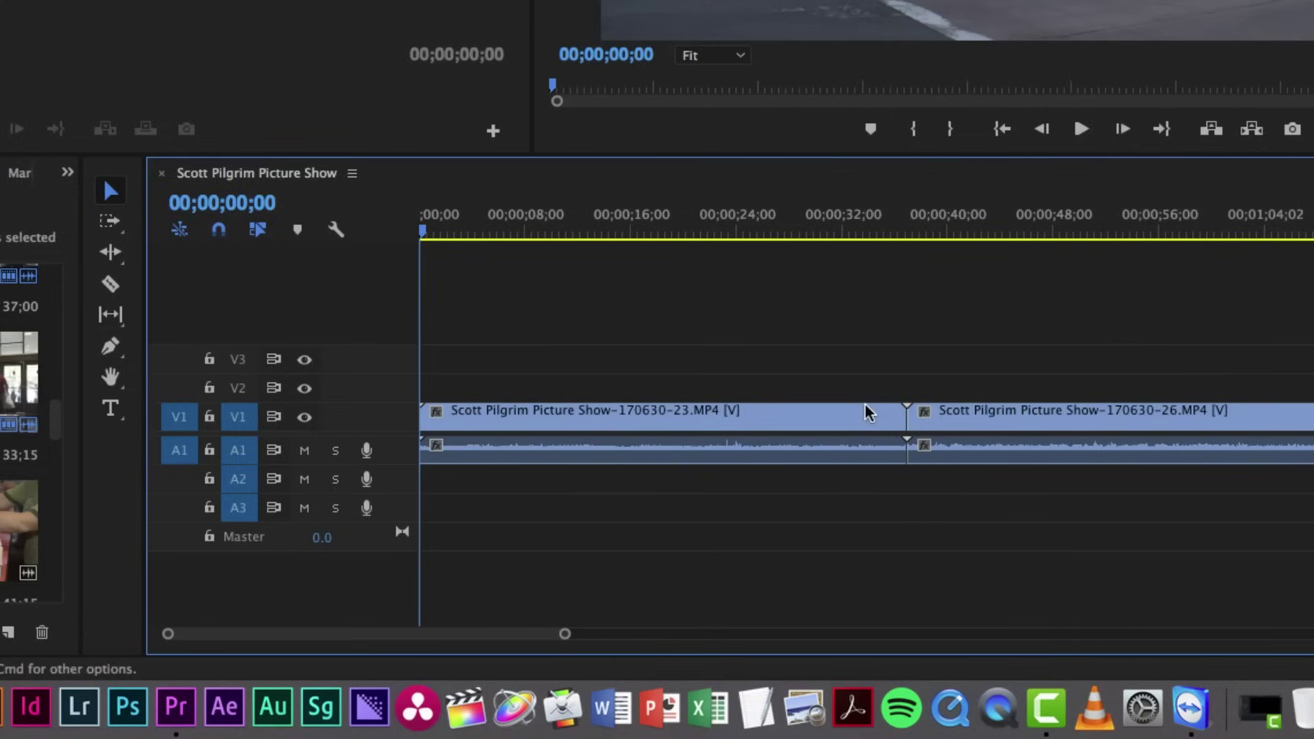
pyautogui.hscroll(4, 883, 417)
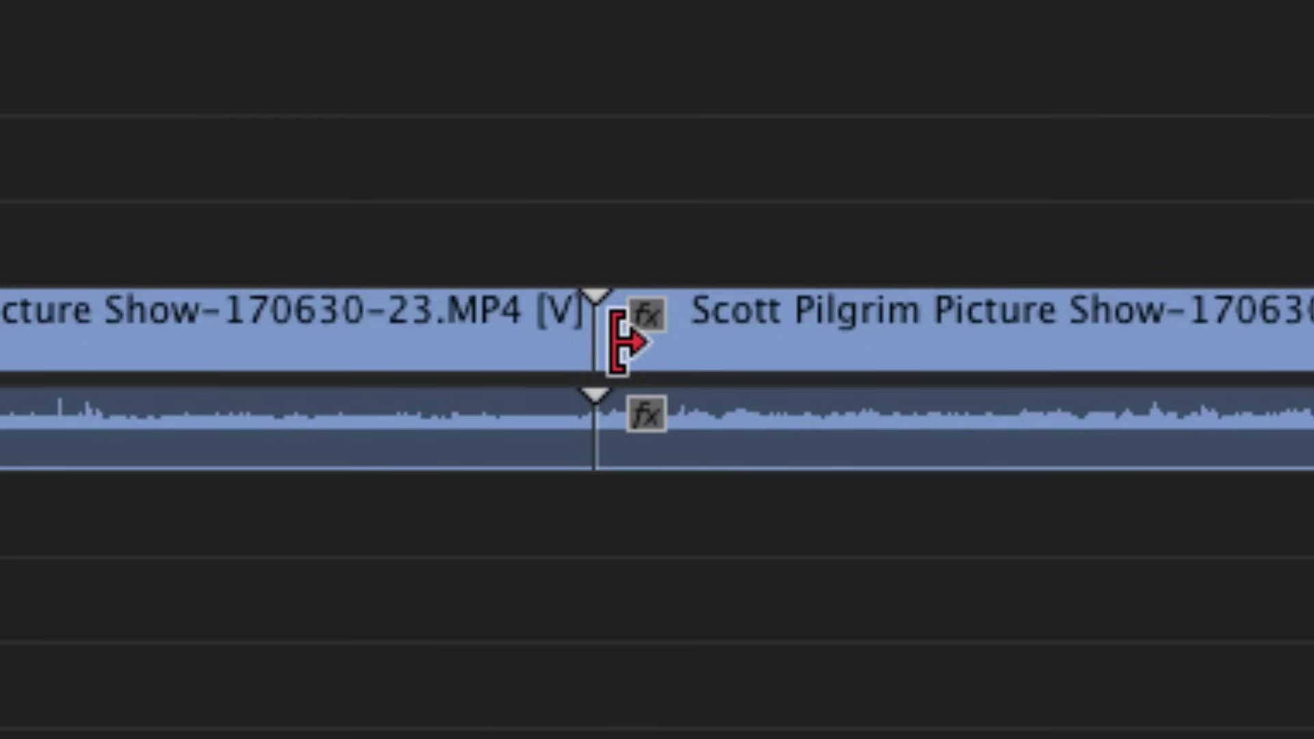
# - Trim the second V1 clip's start about 12 seconds later and its end 17 seconds earlier, to about 3;23
pyautogui.moveTo(606, 338); pyautogui.dragTo(1085, 340)
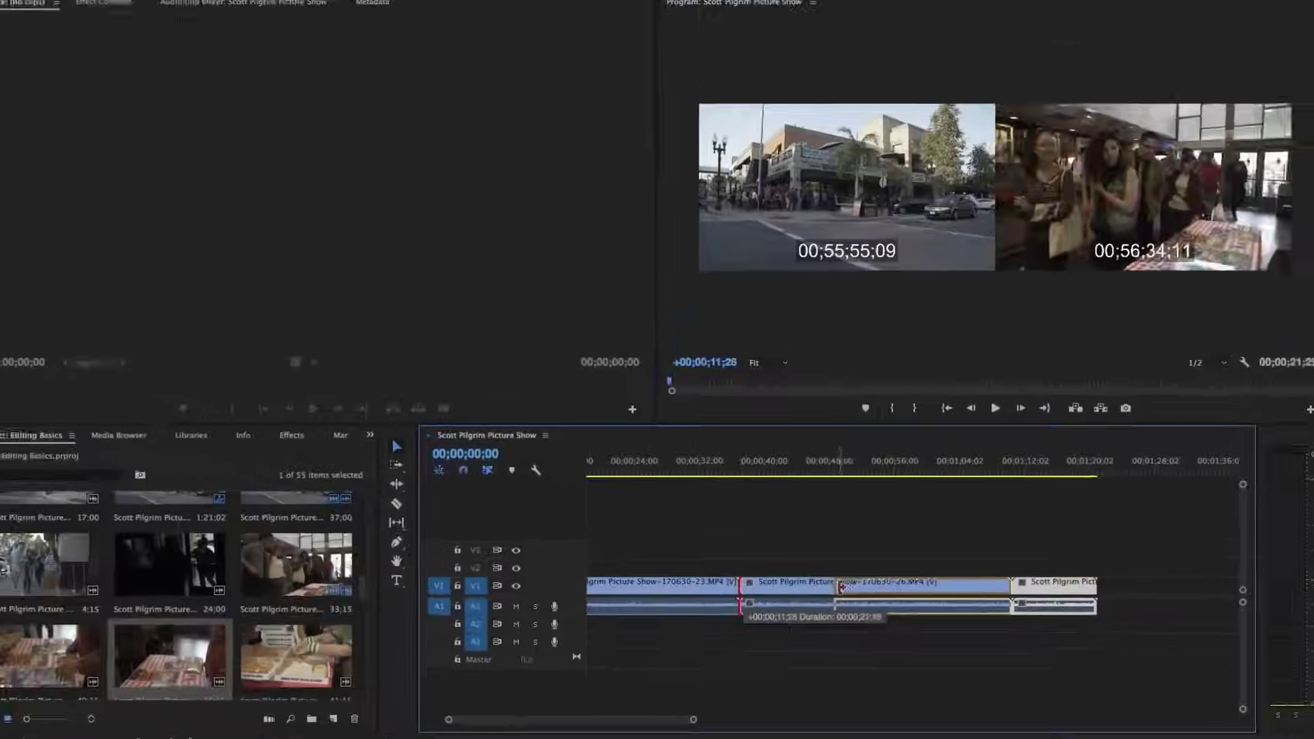
pyautogui.moveTo(842, 587); pyautogui.dragTo(793, 617)
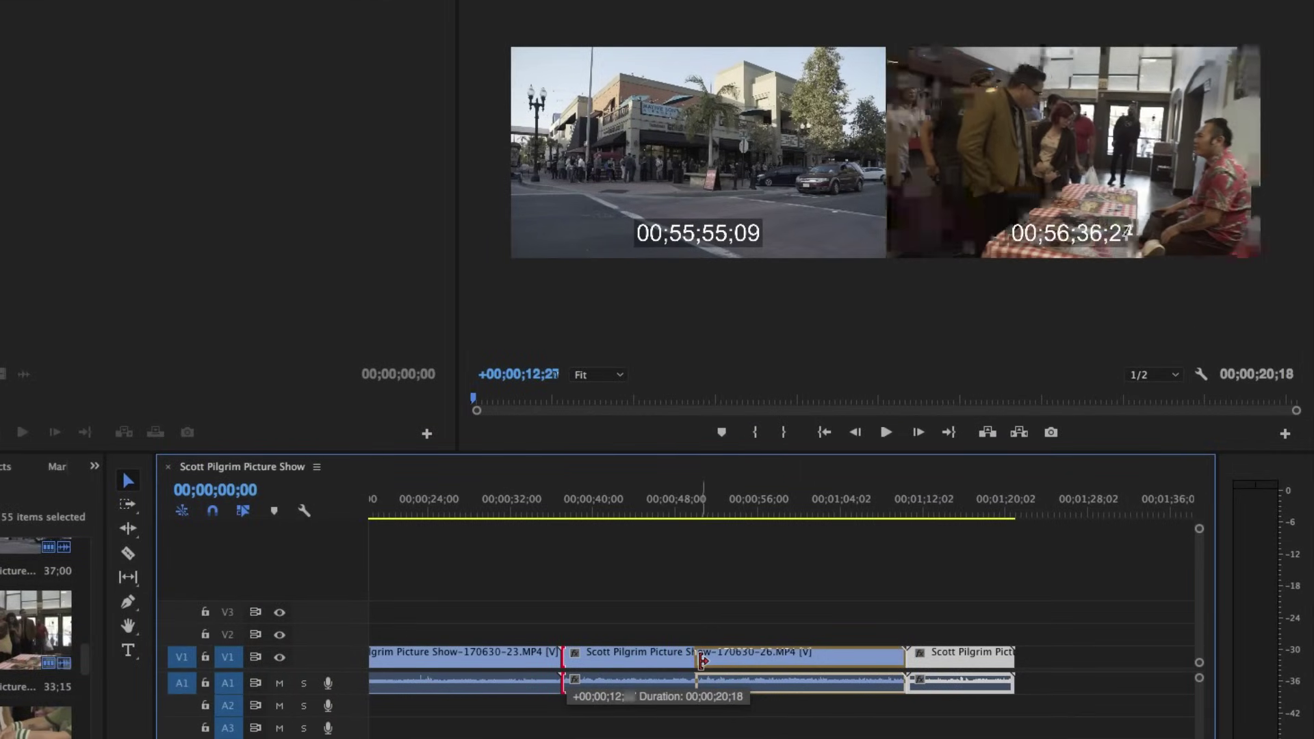
pyautogui.moveTo(702, 661); pyautogui.dragTo(701, 661)
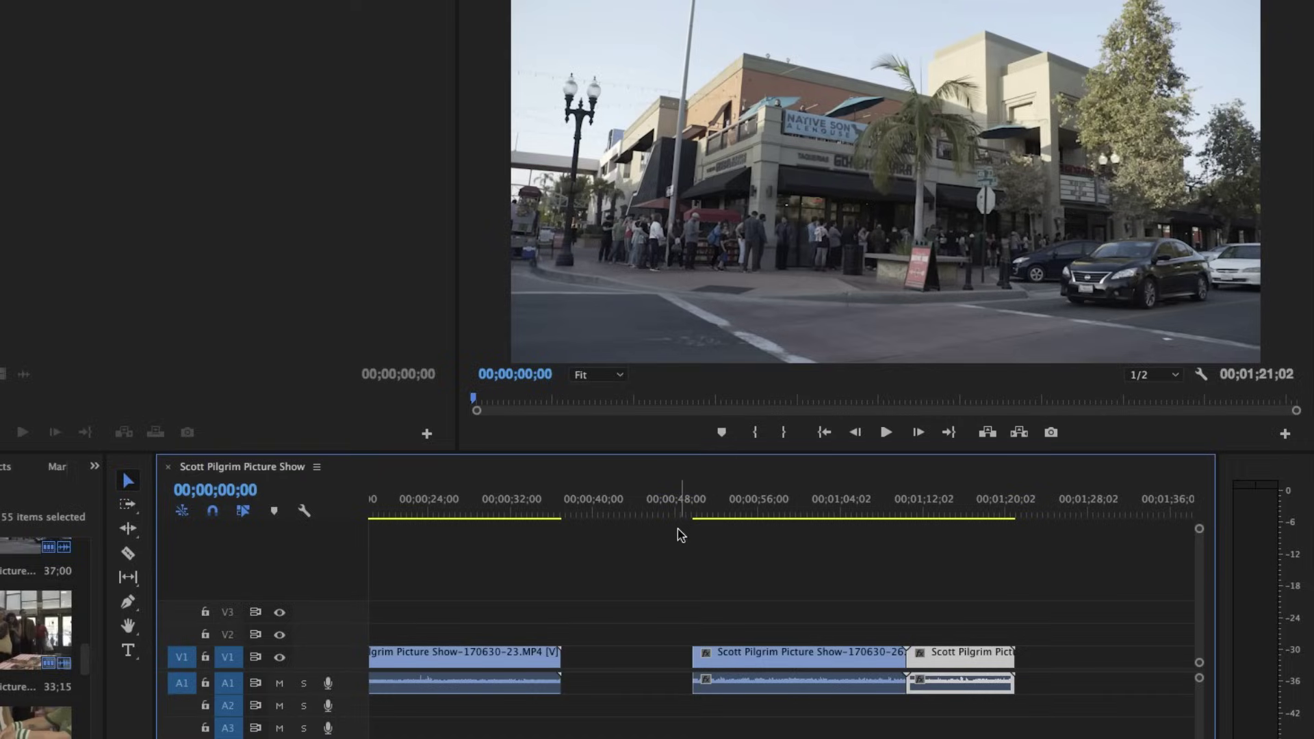
pyautogui.moveTo(678, 514); pyautogui.dragTo(698, 510)
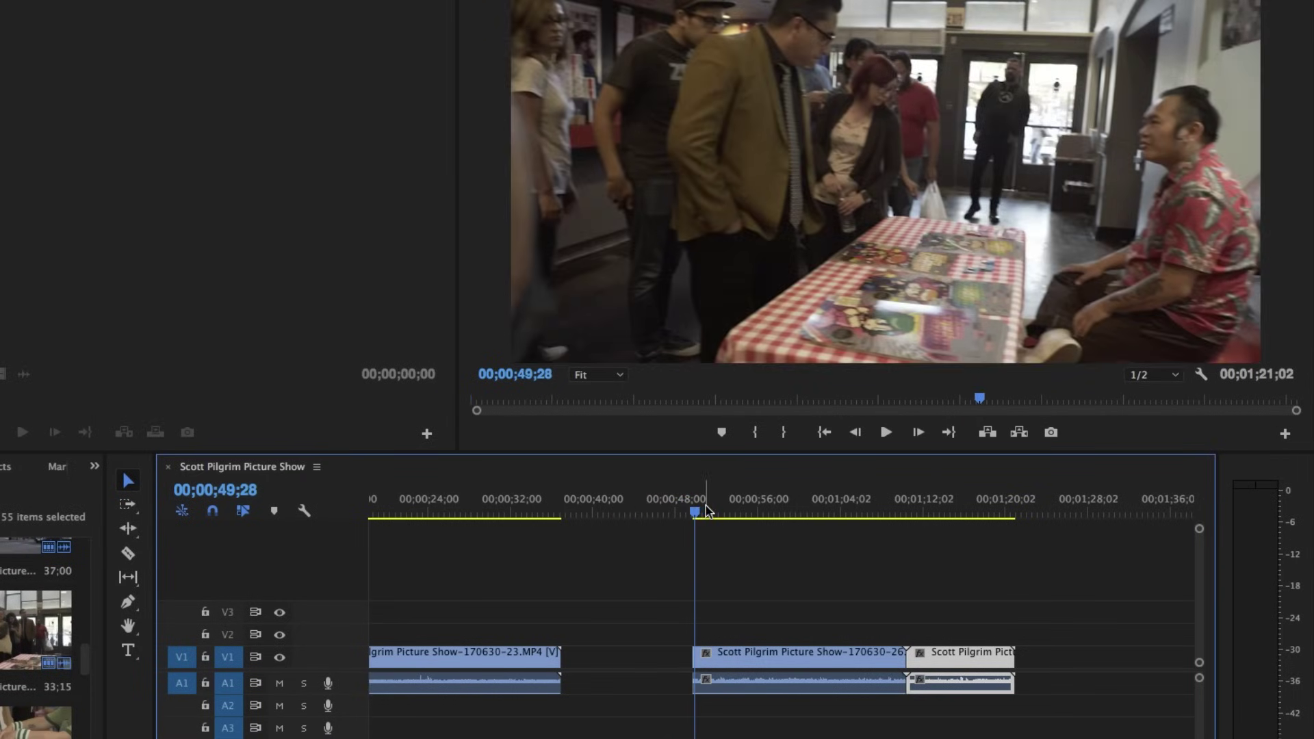
pyautogui.press('space')
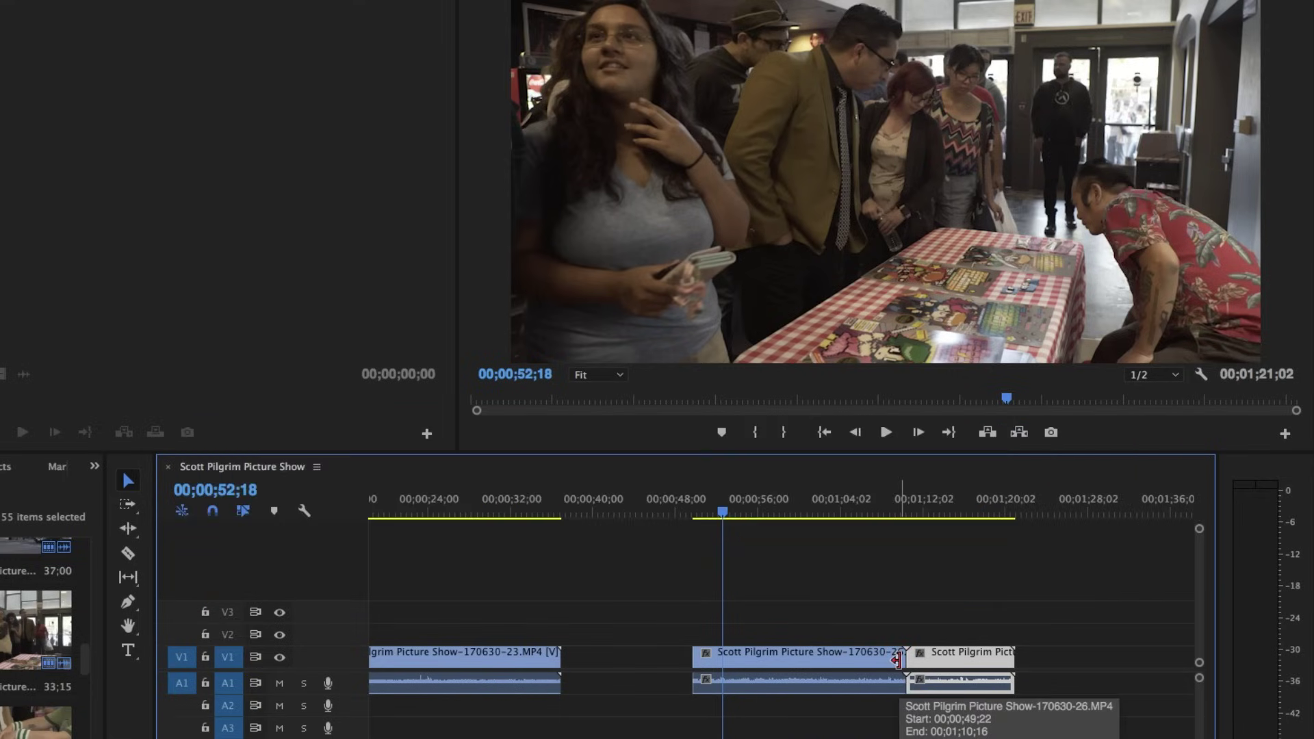
pyautogui.moveTo(897, 659); pyautogui.dragTo(717, 663)
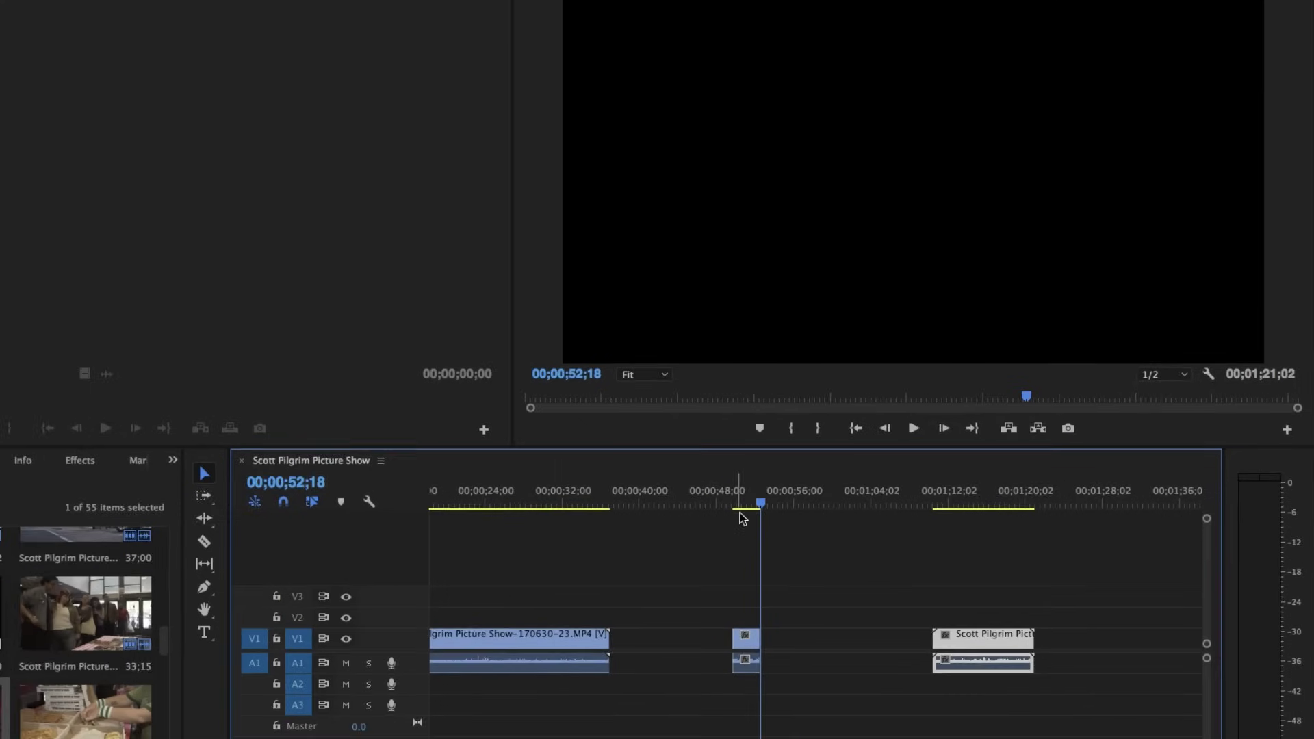
# - Preview the trimmed short clip from 00;00;49;26
pyautogui.click(697, 517)
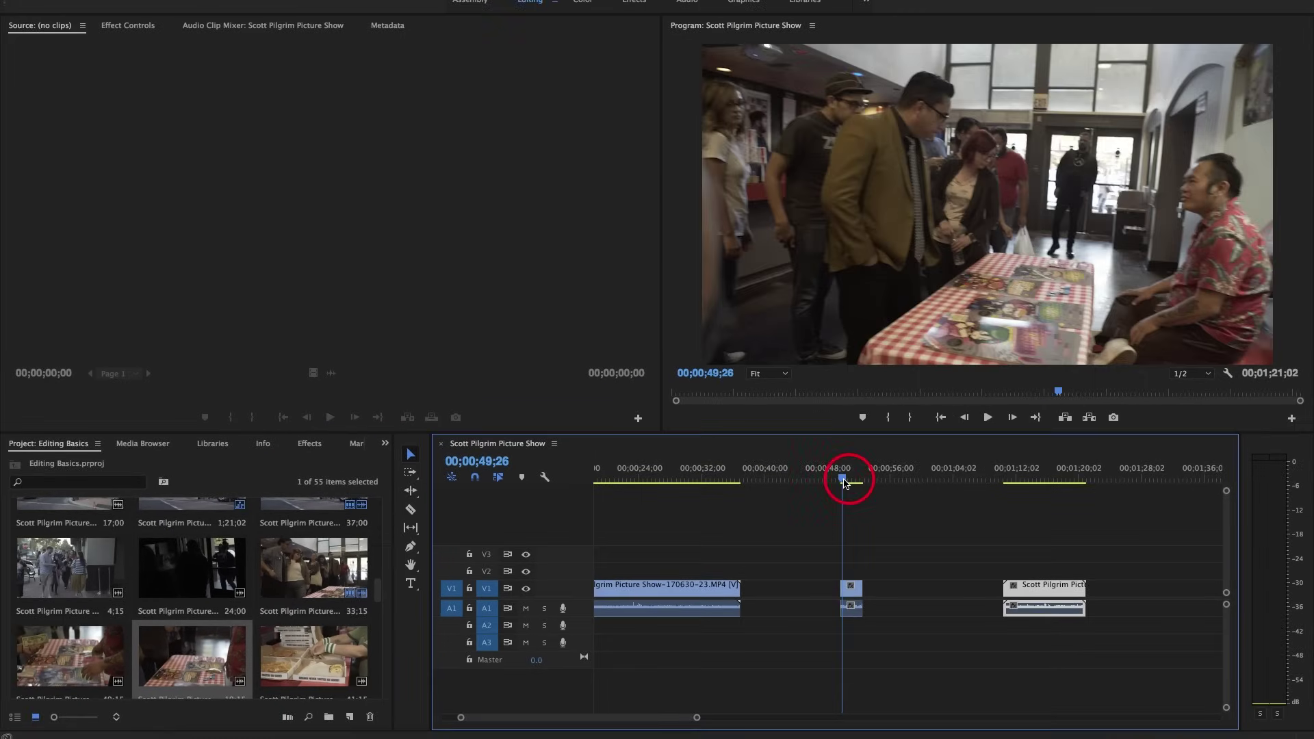
pyautogui.press('space')
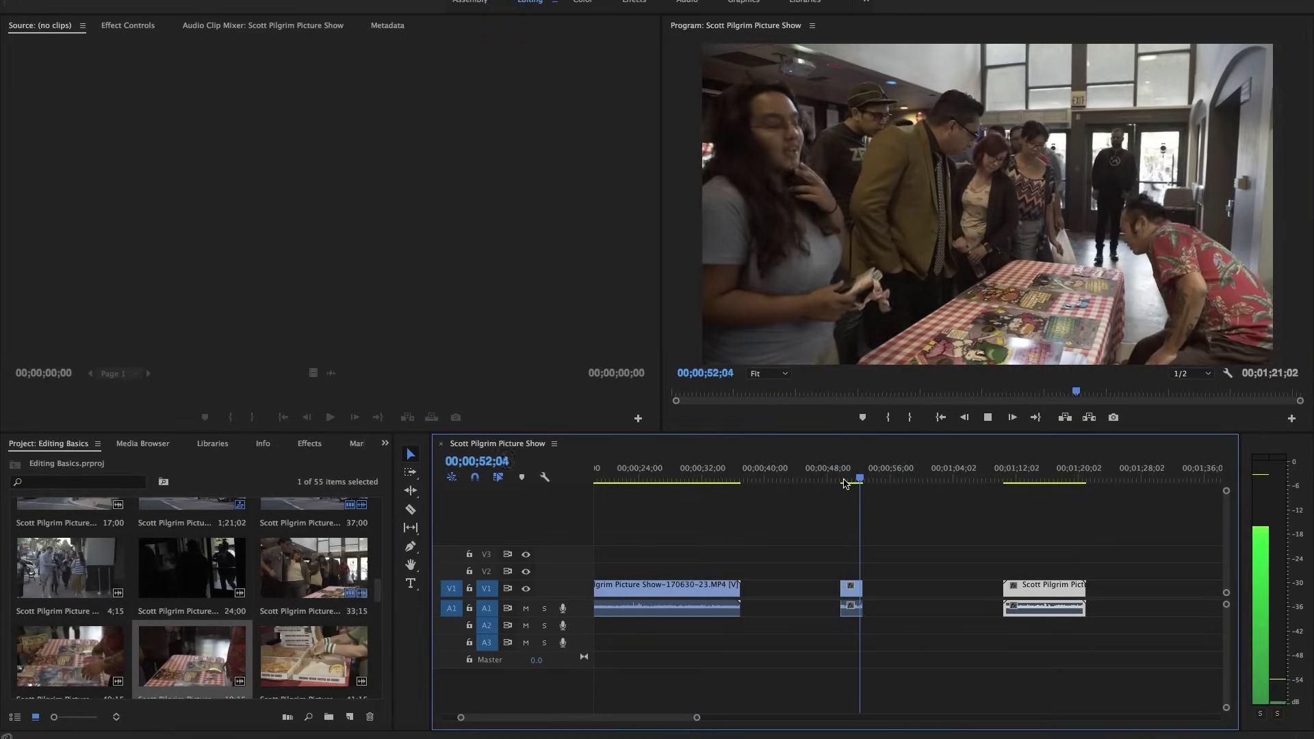
pyautogui.press('space')
# - Slide the short clip flush against the first clip and the third clip flush after it
pyautogui.moveTo(849, 596); pyautogui.dragTo(748, 596)
pyautogui.scroll(2, 801, 543)
pyautogui.scroll(1, 801, 543)
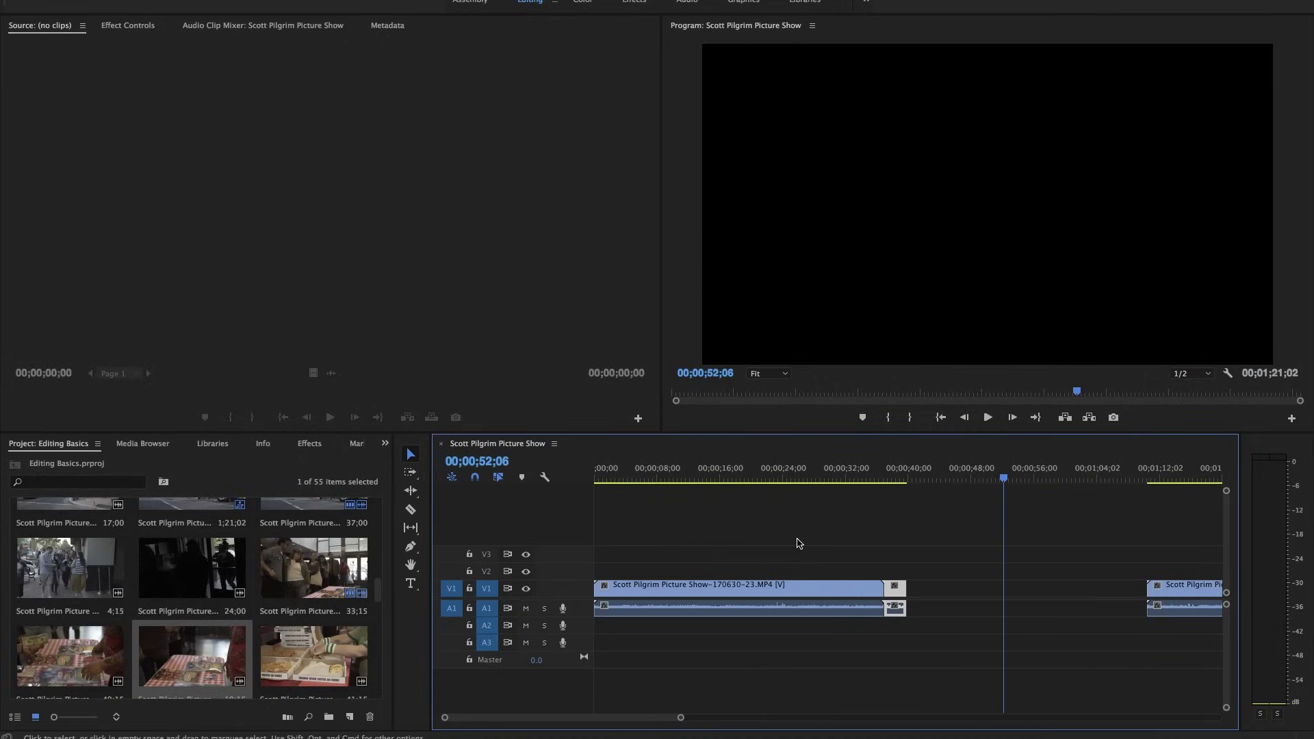
pyautogui.moveTo(1157, 590); pyautogui.dragTo(915, 591)
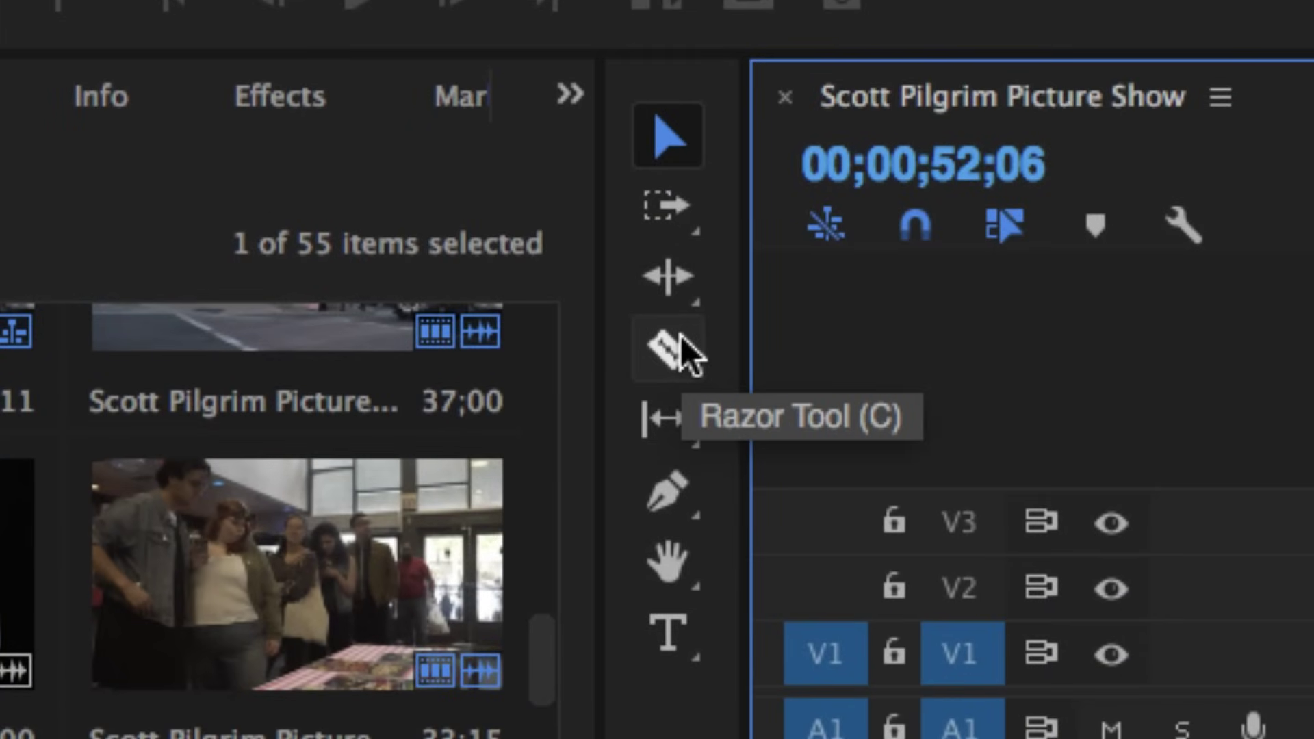
# - With the Razor tool, cut the first V1 clip and its audio at 00;00;32;18, then preview the cut
pyautogui.click(683, 338)
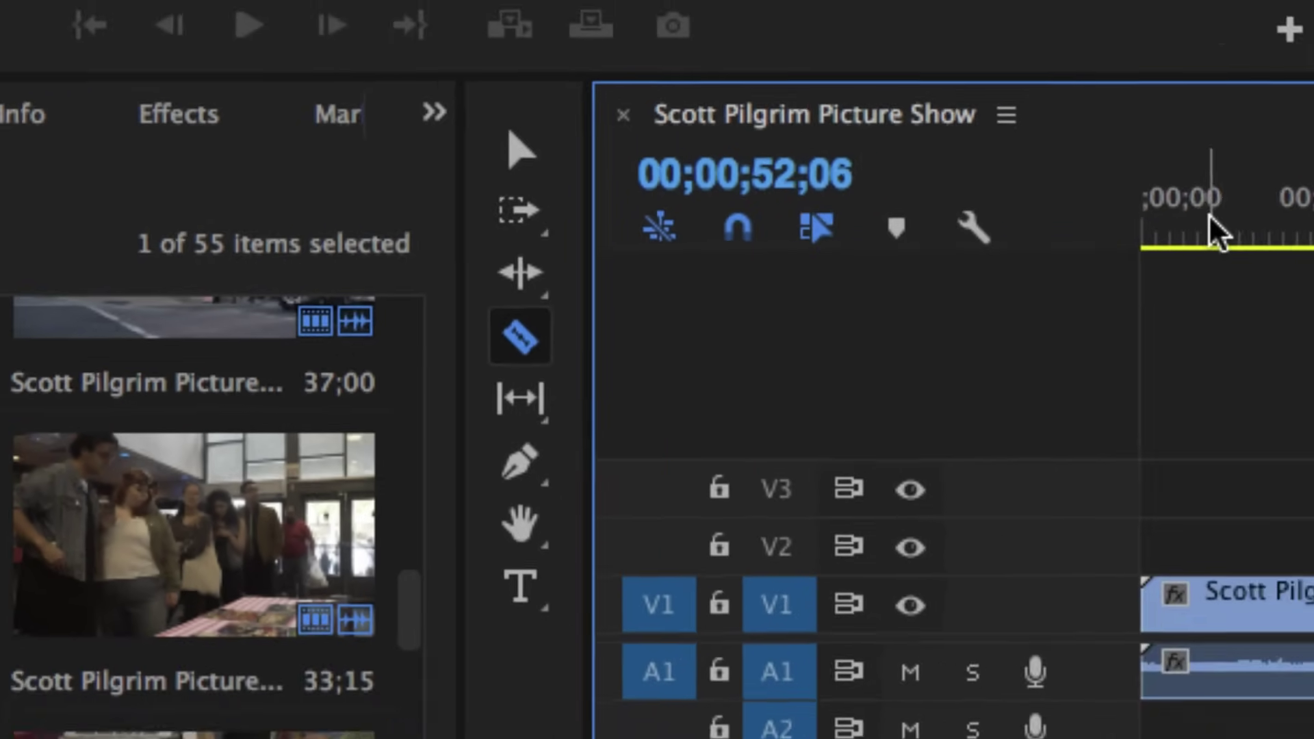
pyautogui.moveTo(821, 226); pyautogui.dragTo(495, 241)
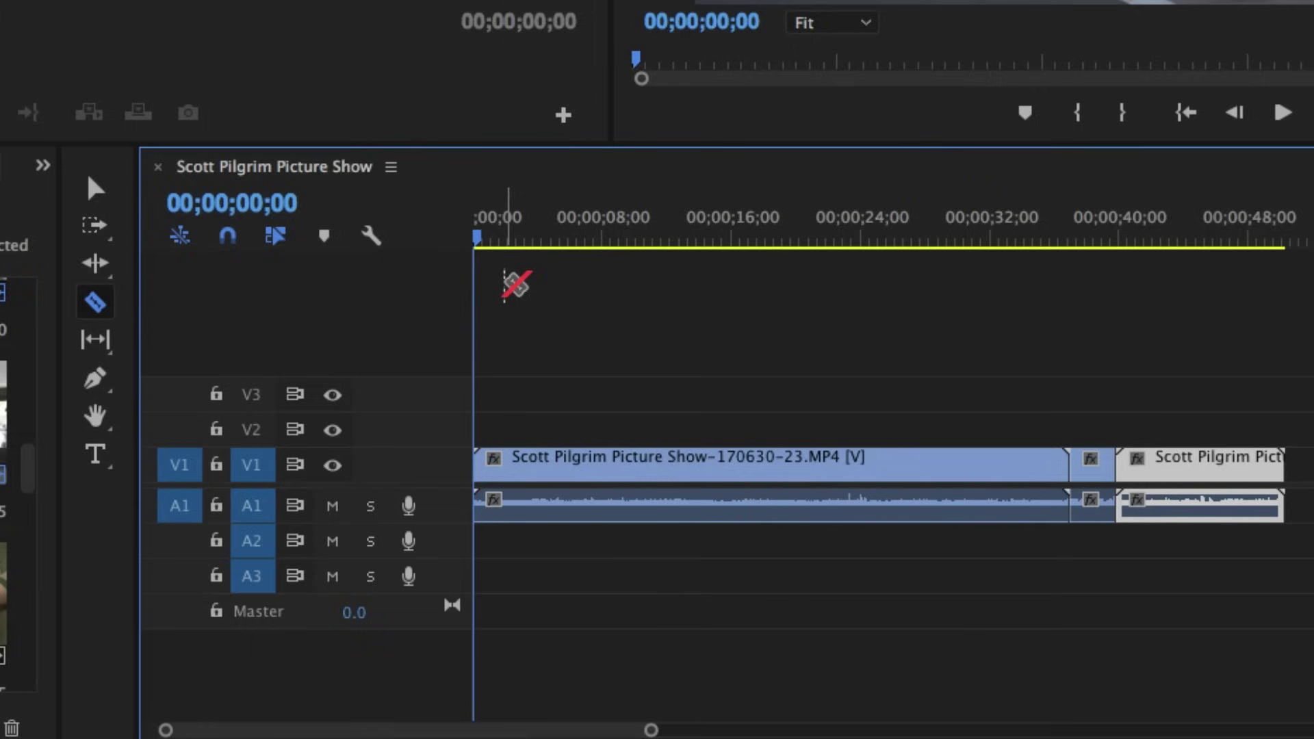
pyautogui.moveTo(829, 243)
pyautogui.mouseDown()
pyautogui.moveTo(931, 263)
pyautogui.moveTo(938, 243)
pyautogui.moveTo(968, 246)
pyautogui.moveTo(953, 245)
pyautogui.mouseUp()
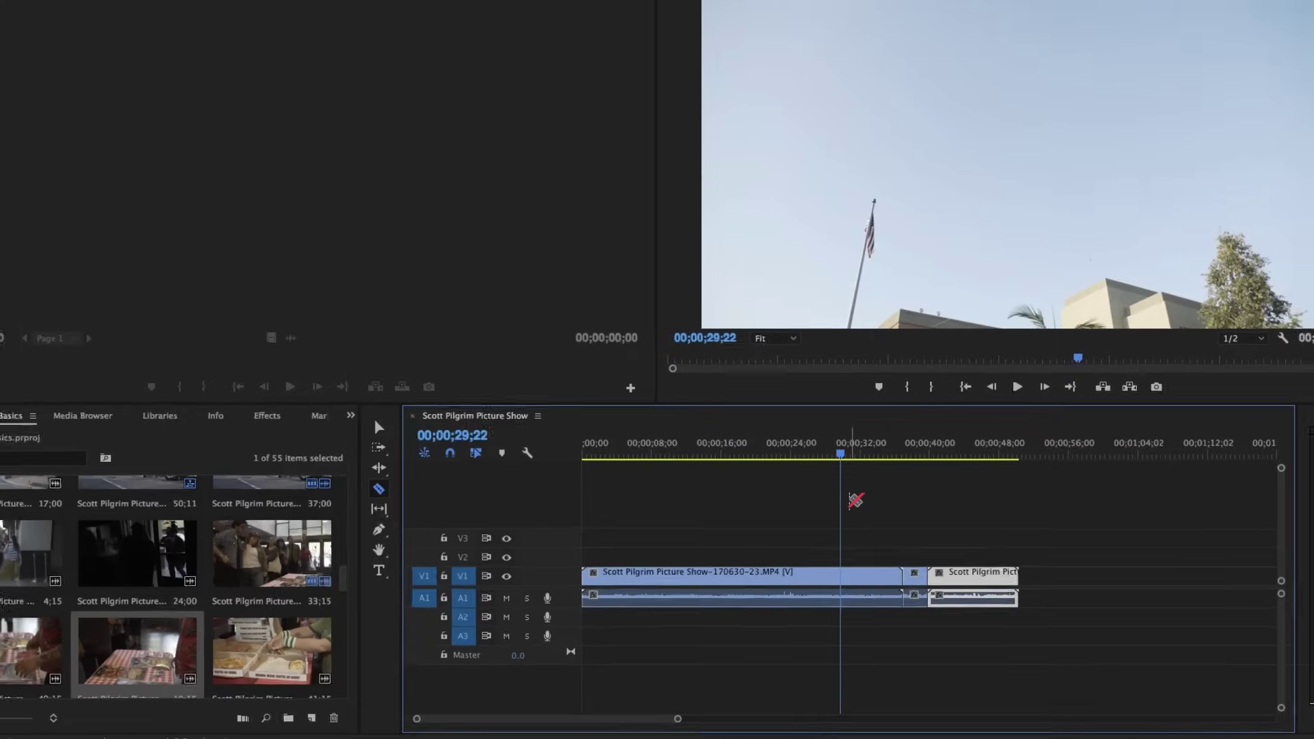
pyautogui.press('space')
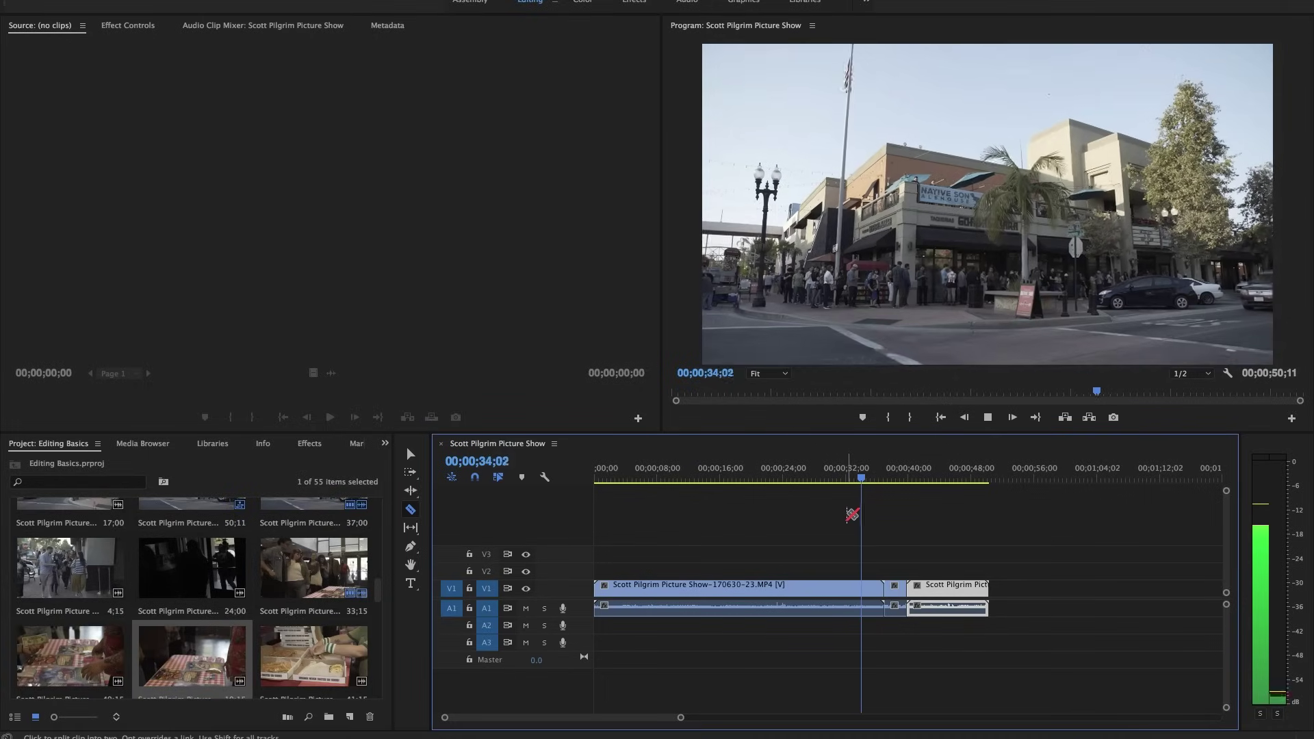
pyautogui.moveTo(855, 481); pyautogui.dragTo(853, 477)
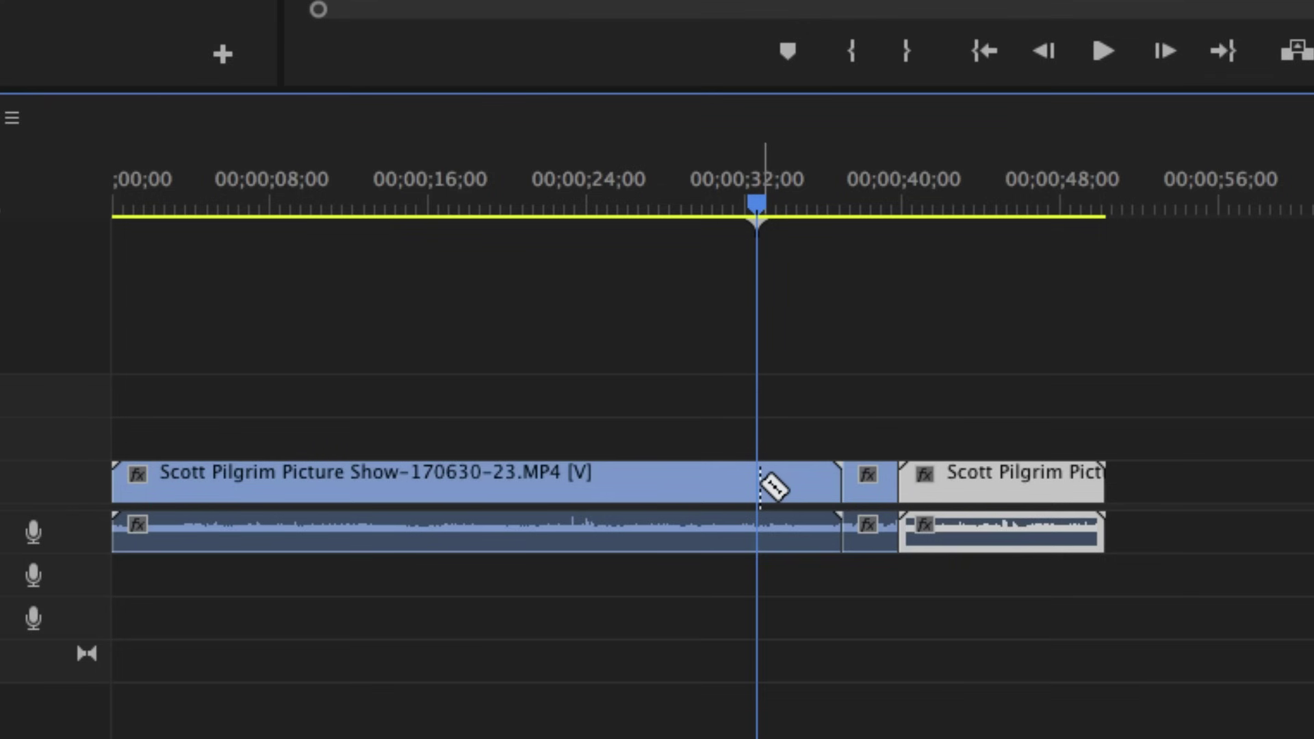
pyautogui.click(761, 483)
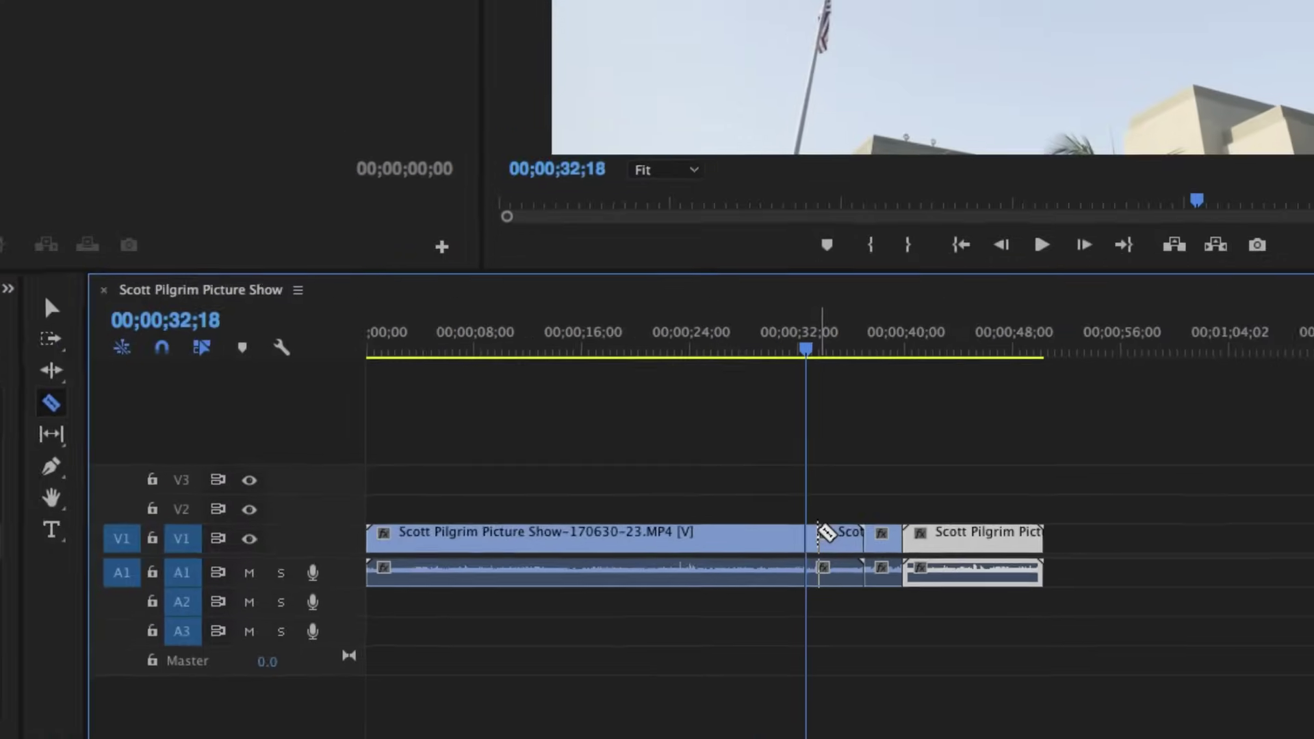
pyautogui.press('space')
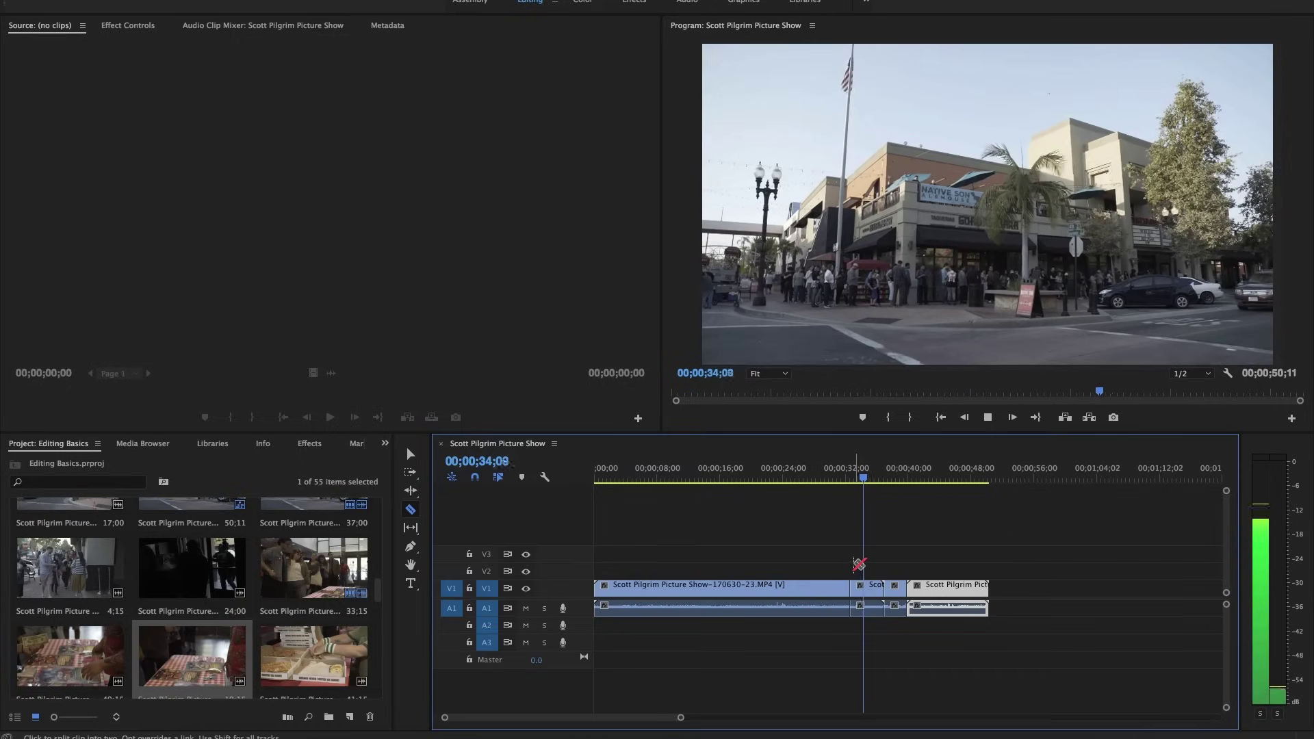
pyautogui.press('space')
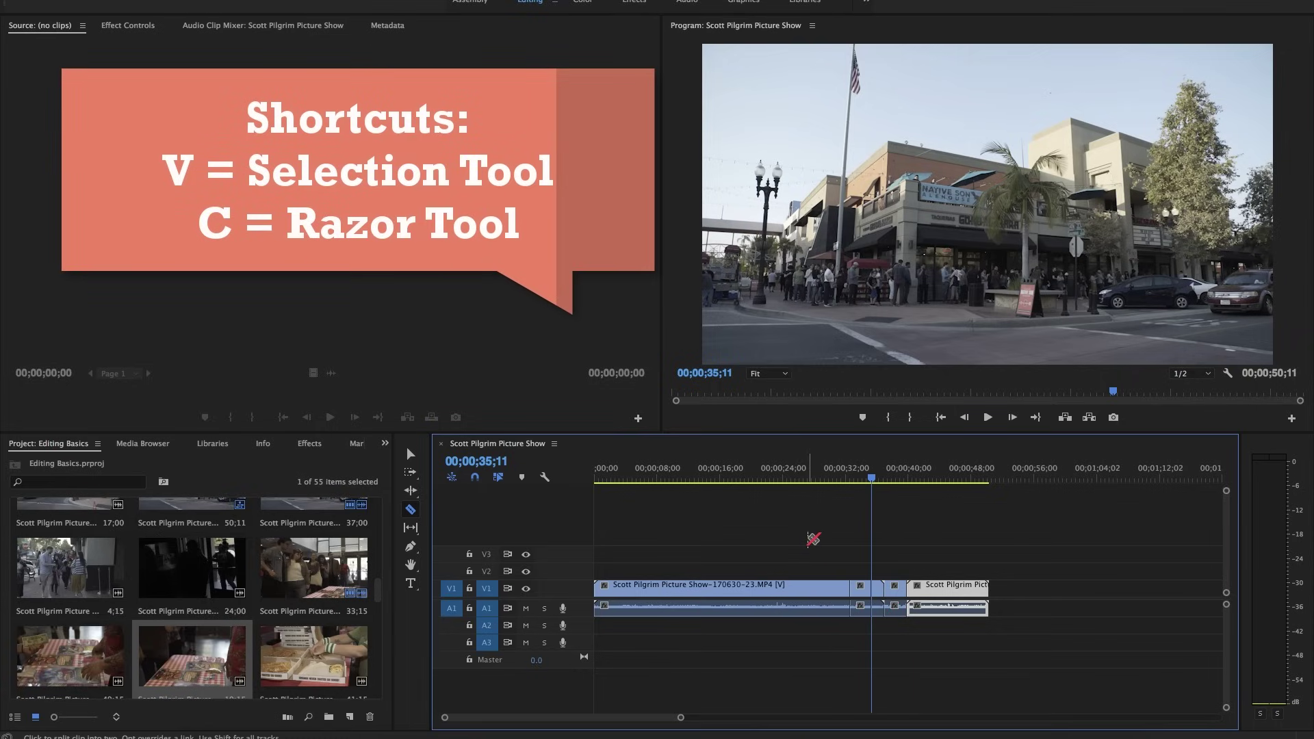
# - Delete the first part of the split clip and the short piece after the playhead
pyautogui.press('v')
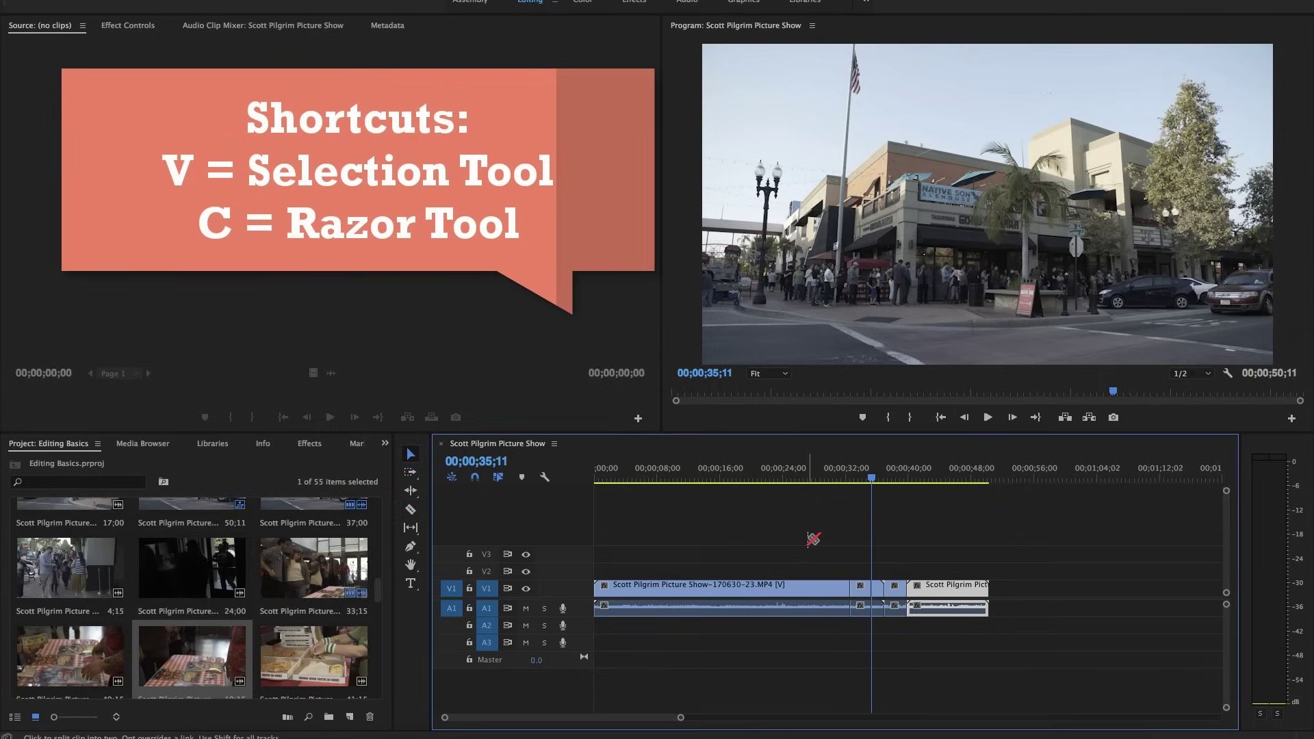
pyautogui.click(810, 590)
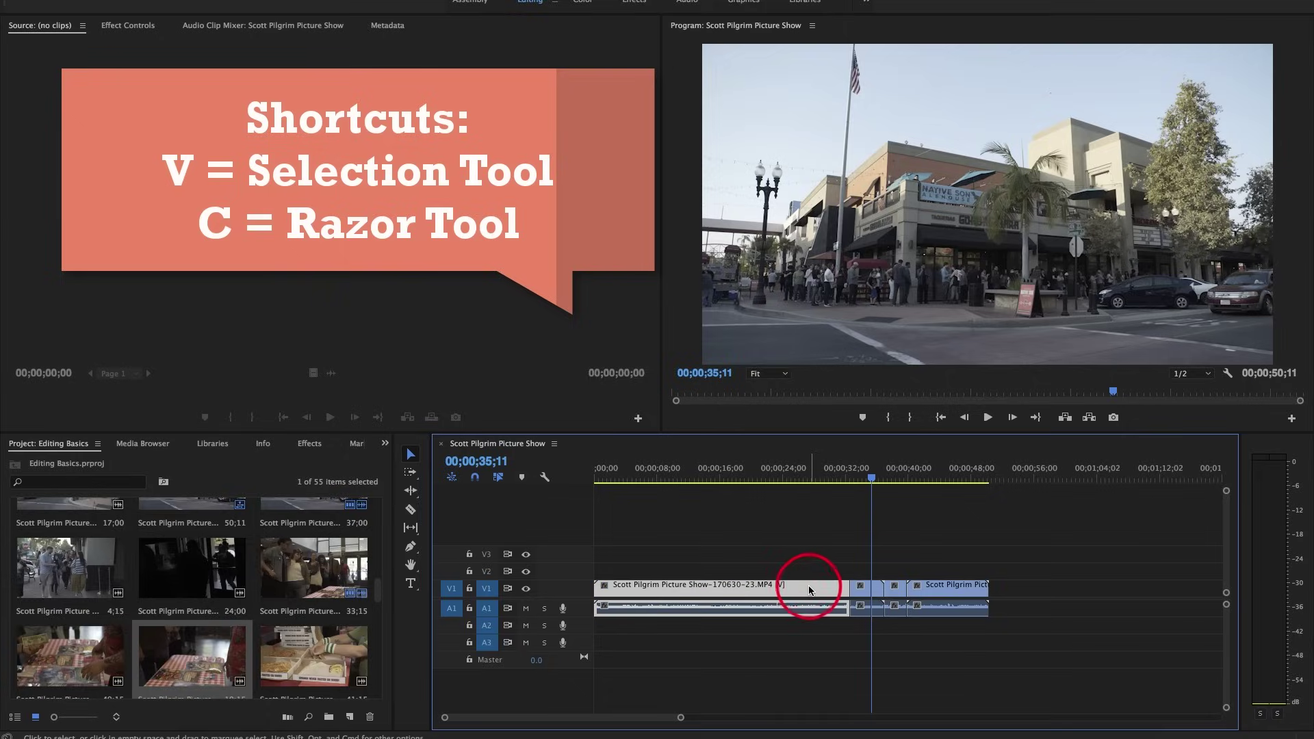
pyautogui.press('Delete')
pyautogui.click(876, 589)
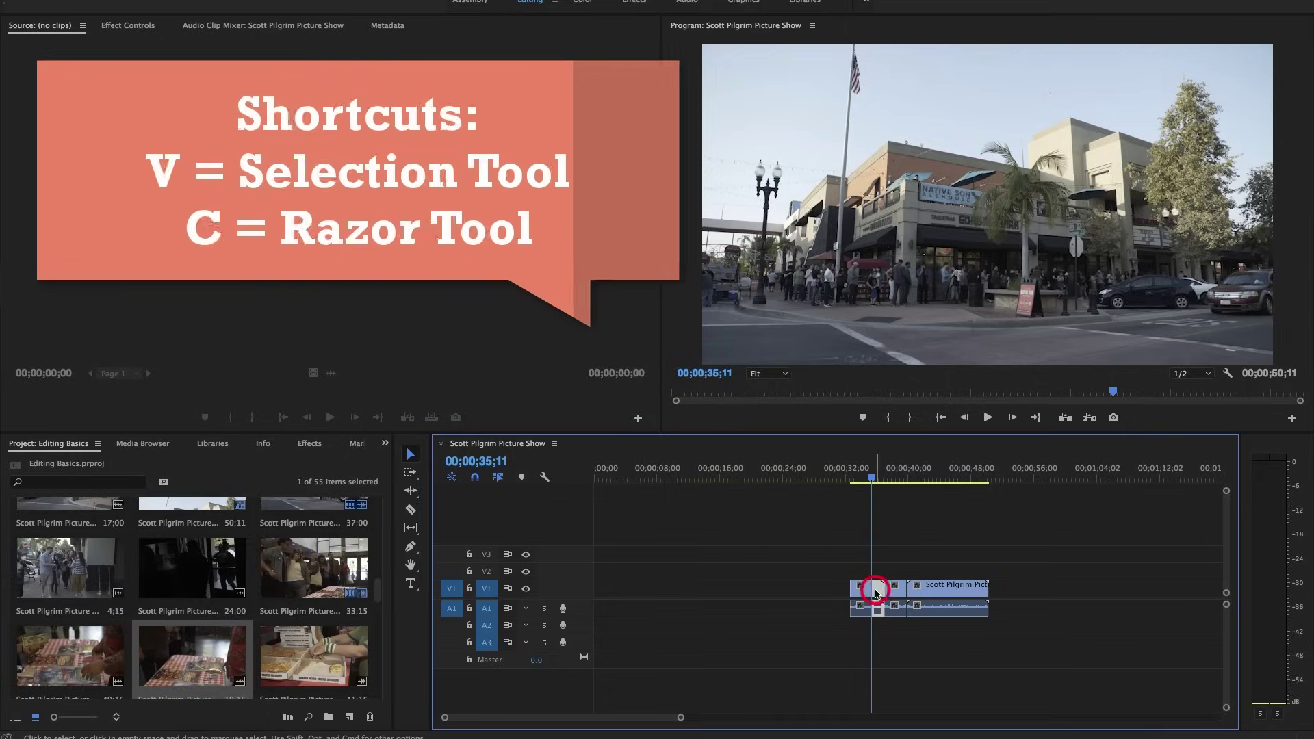
pyautogui.press('Delete')
# - Ripple-delete the gaps on V1/A1 so the clips start at 00;00, then scrub to review
pyautogui.click(693, 593)
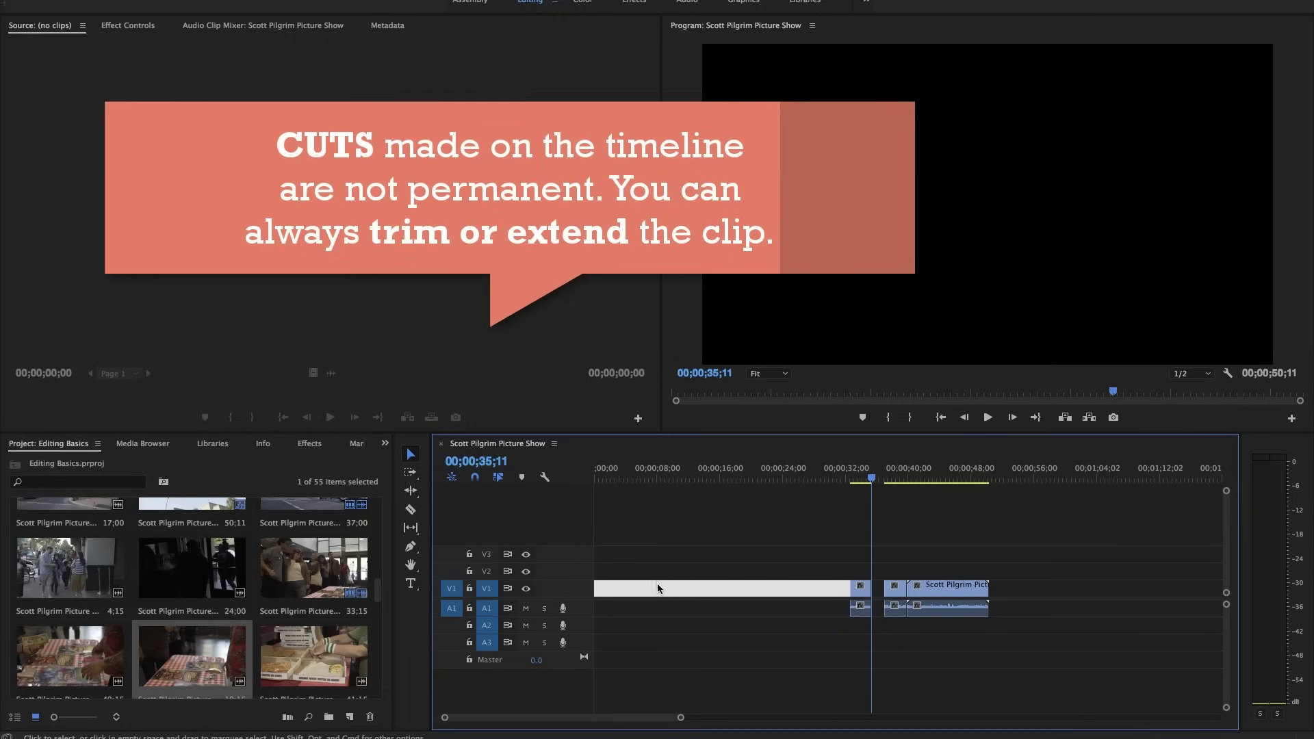
pyautogui.press('Delete')
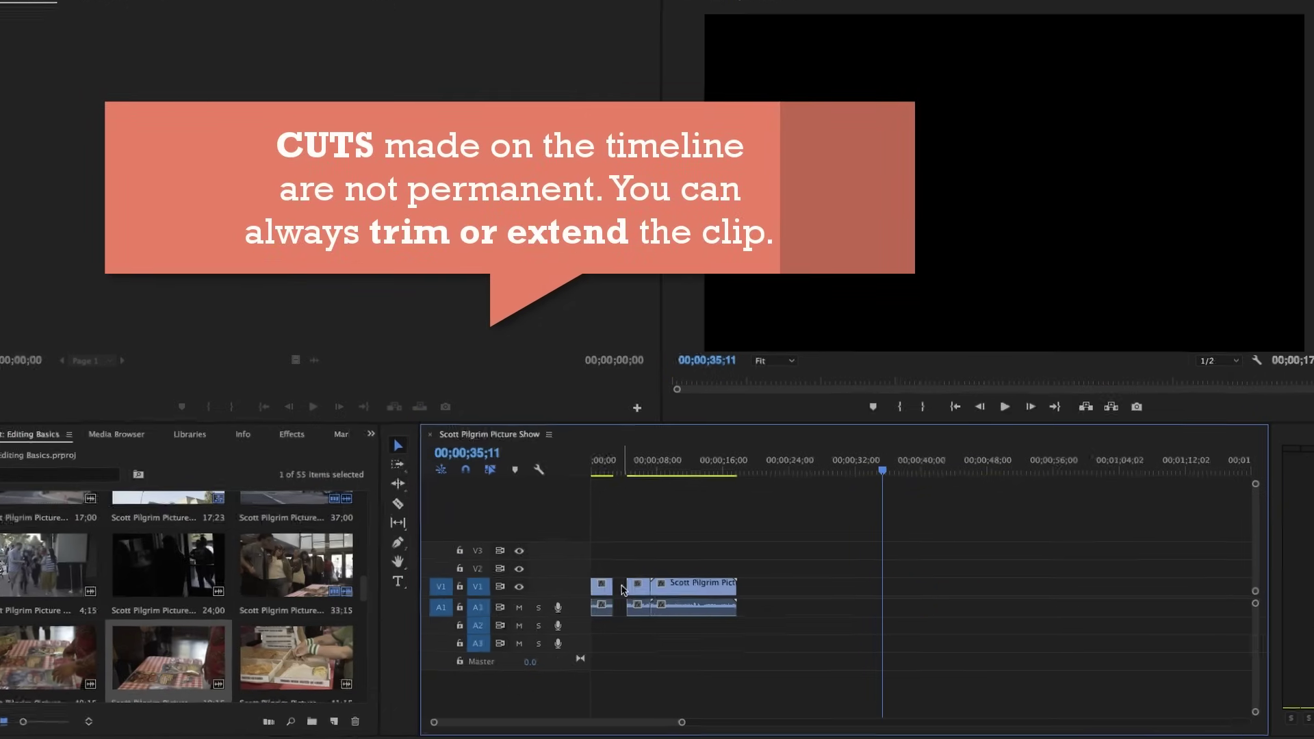
pyautogui.click(620, 588)
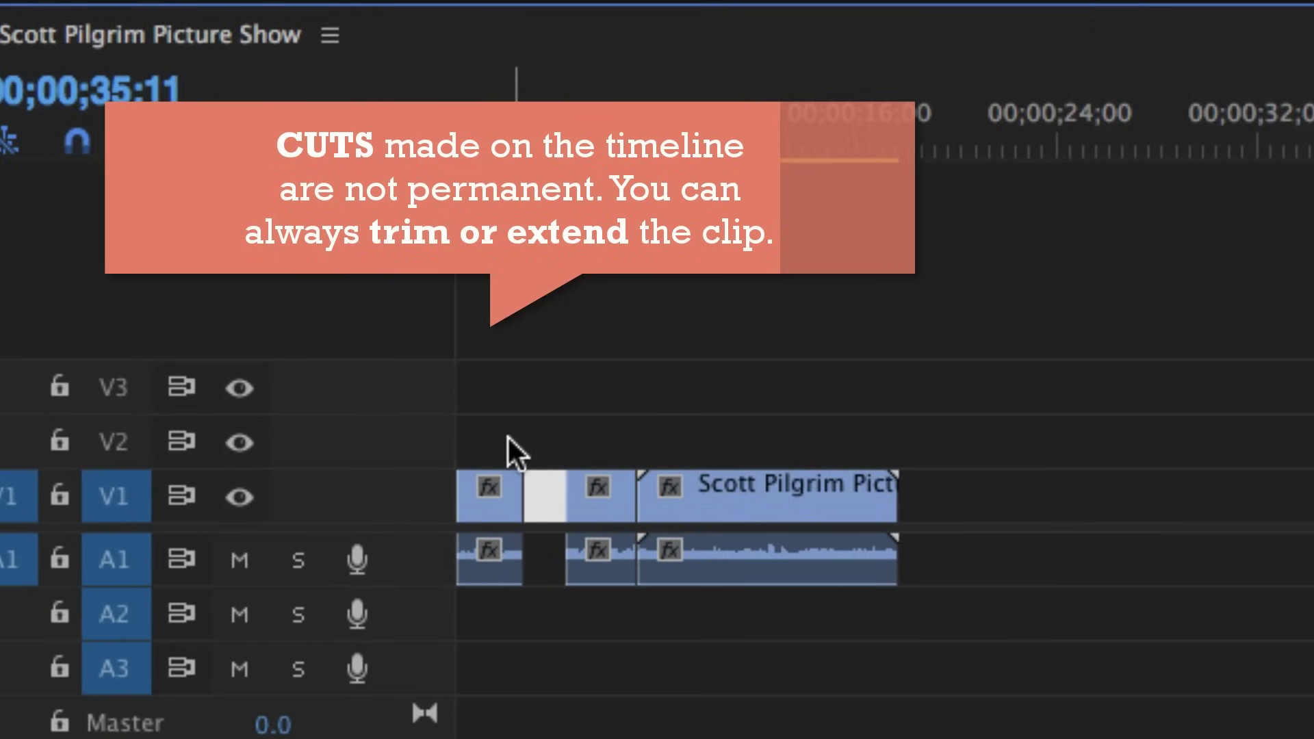
pyautogui.press('Delete')
pyautogui.click(484, 115)
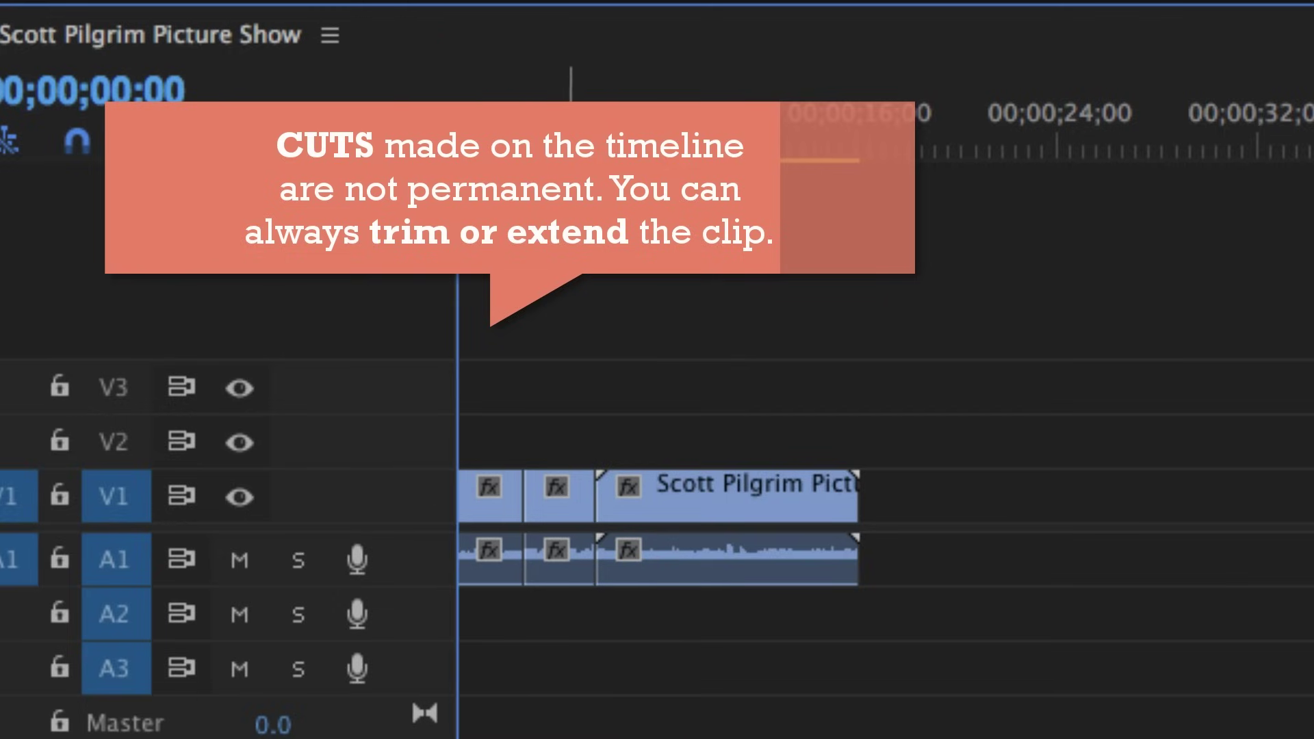
pyautogui.moveTo(546, 125); pyautogui.dragTo(756, 232)
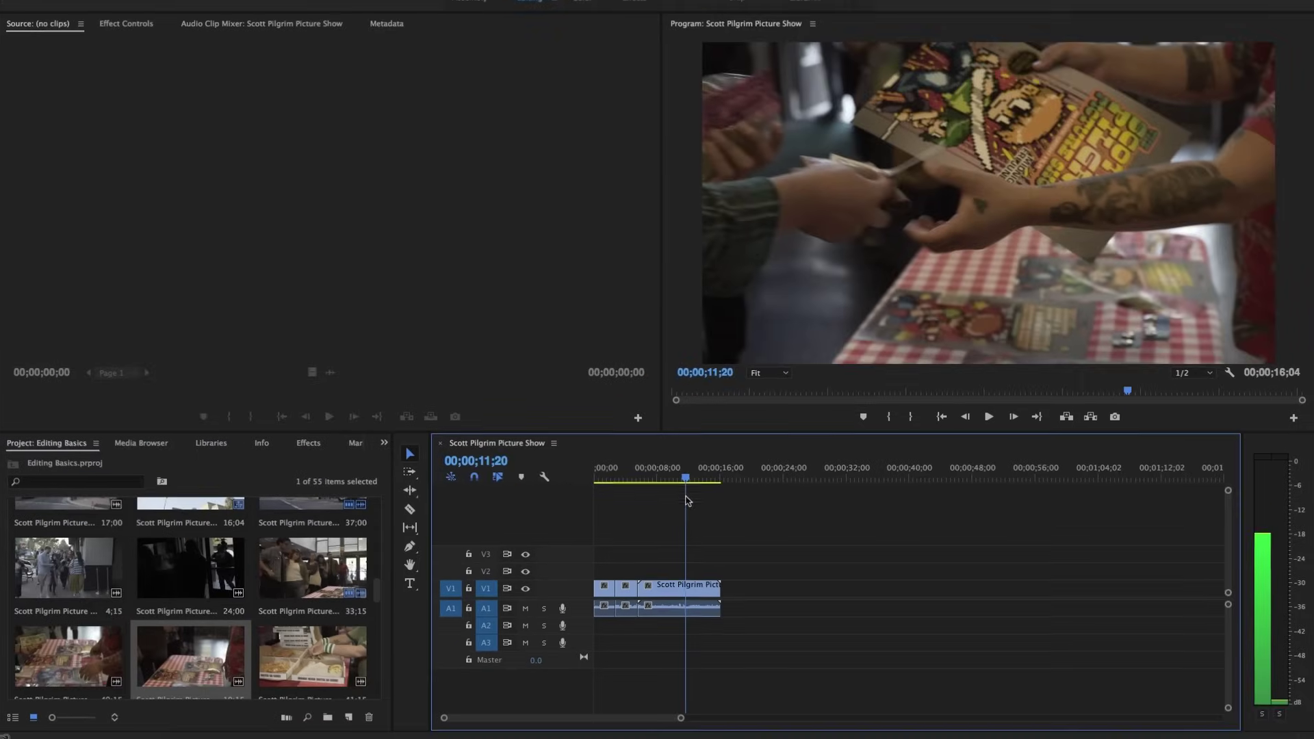
# - Drag the V1/A1 clip edge to trim it, shortening the sequence to 00;00;08;20
pyautogui.moveTo(688, 502); pyautogui.dragTo(686, 510)
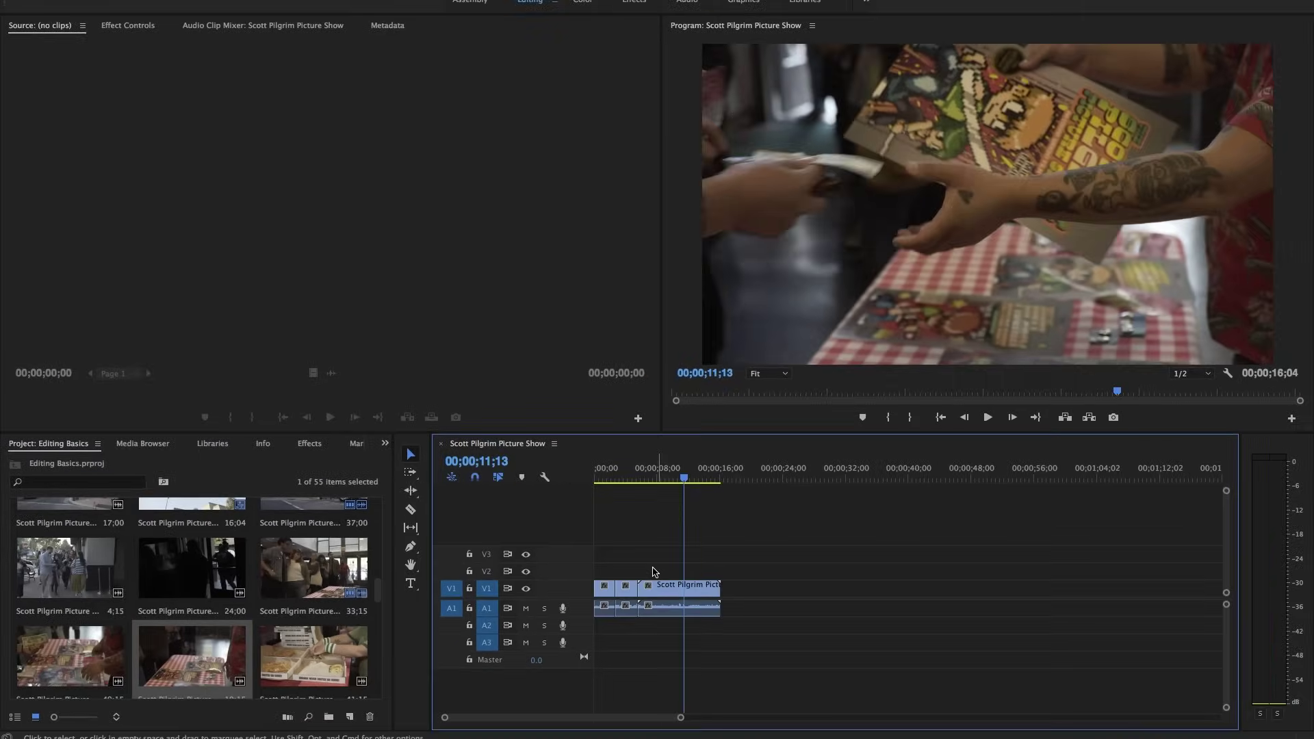
pyautogui.moveTo(647, 587); pyautogui.dragTo(692, 590)
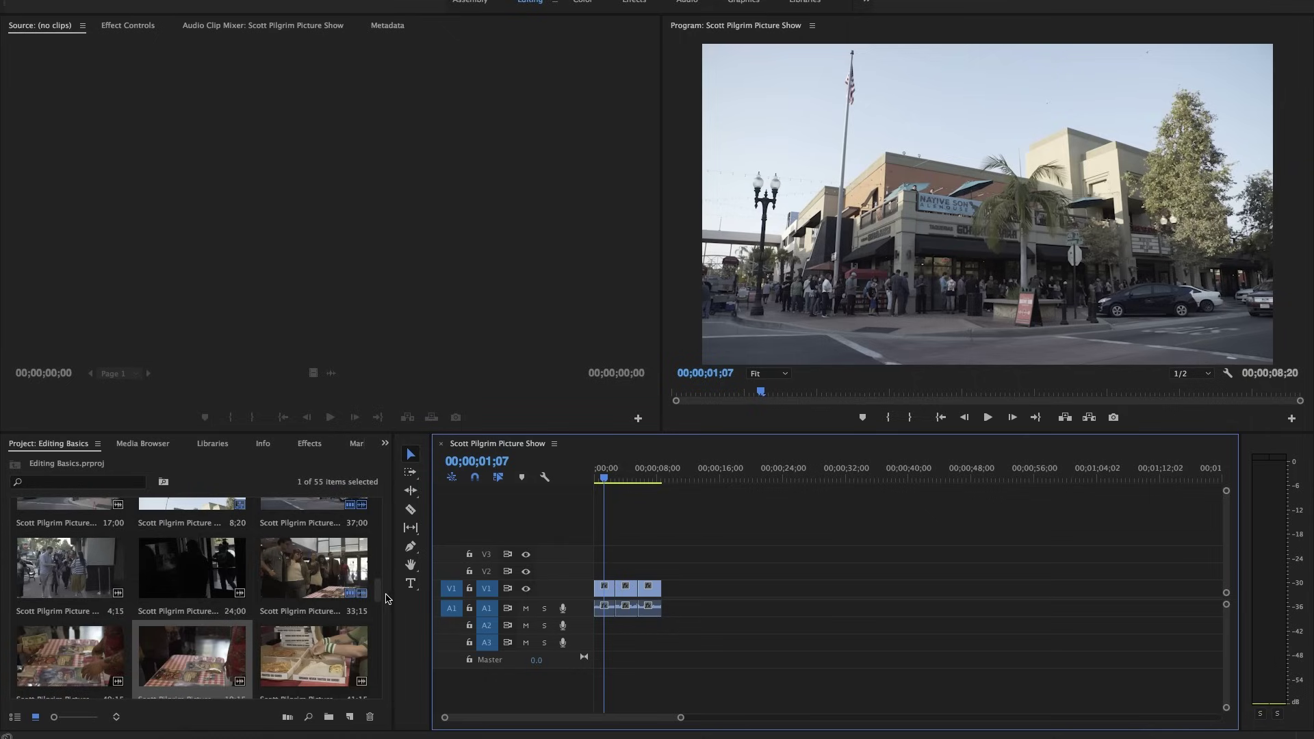
# - Scroll the Project panel thumbnails down to the theater audience clips
pyautogui.moveTo(376, 596)
pyautogui.mouseDown()
pyautogui.moveTo(381, 506)
pyautogui.moveTo(381, 612)
pyautogui.mouseUp()
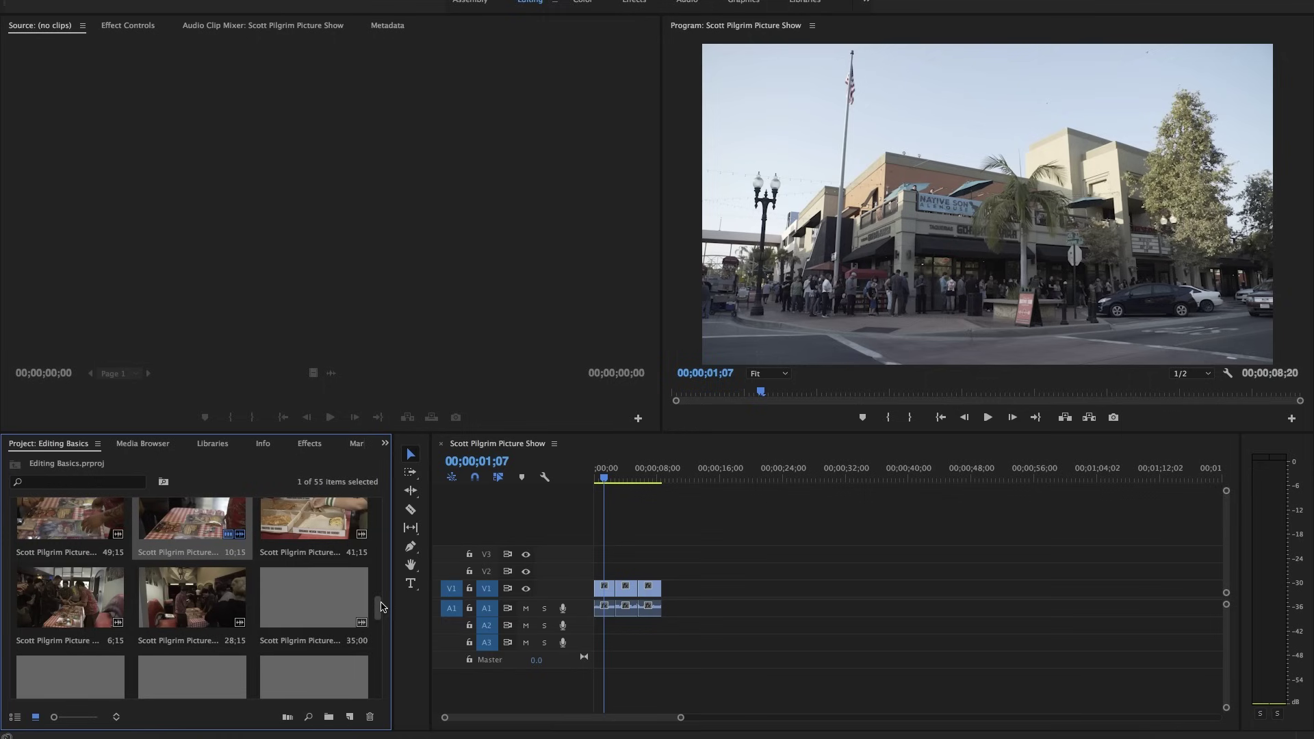
# - Open the 00;00;35;00 theater-audience clip in the Source Monitor and scrub the sequence
pyautogui.doubleClick(321, 600)
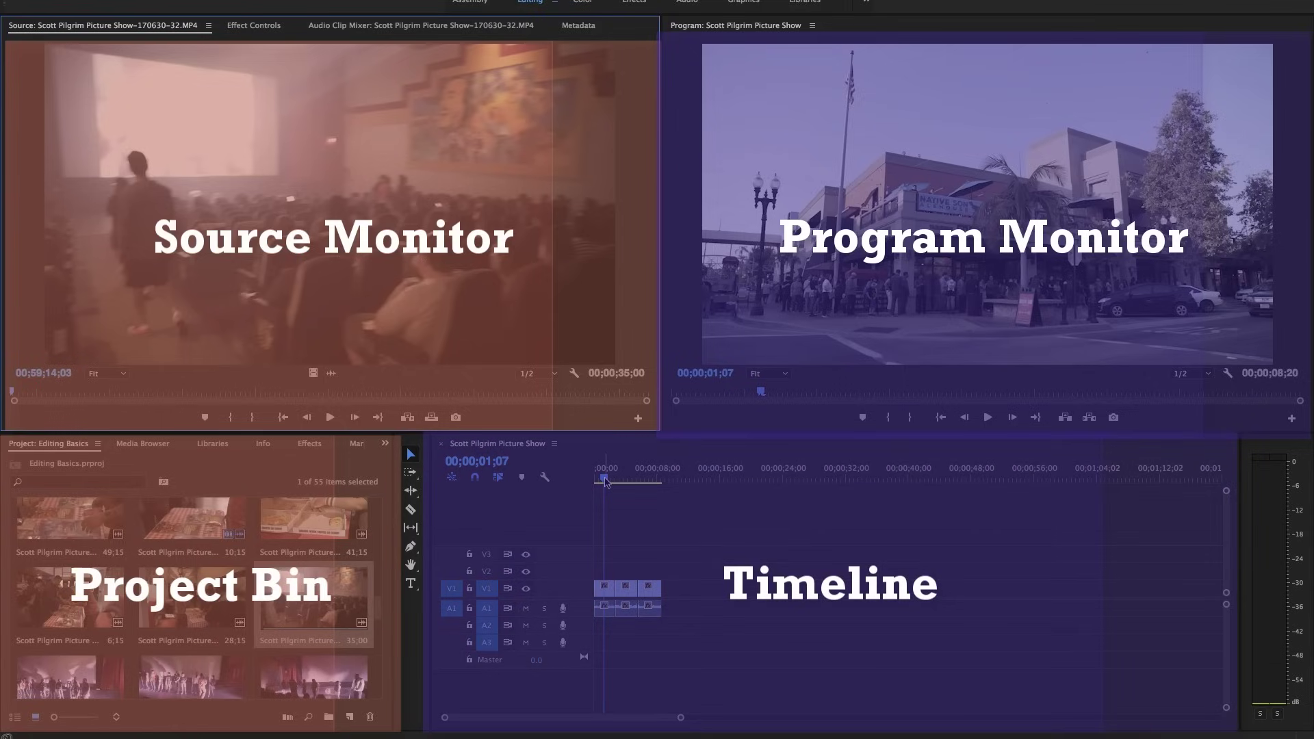
pyautogui.moveTo(605, 481); pyautogui.dragTo(611, 488)
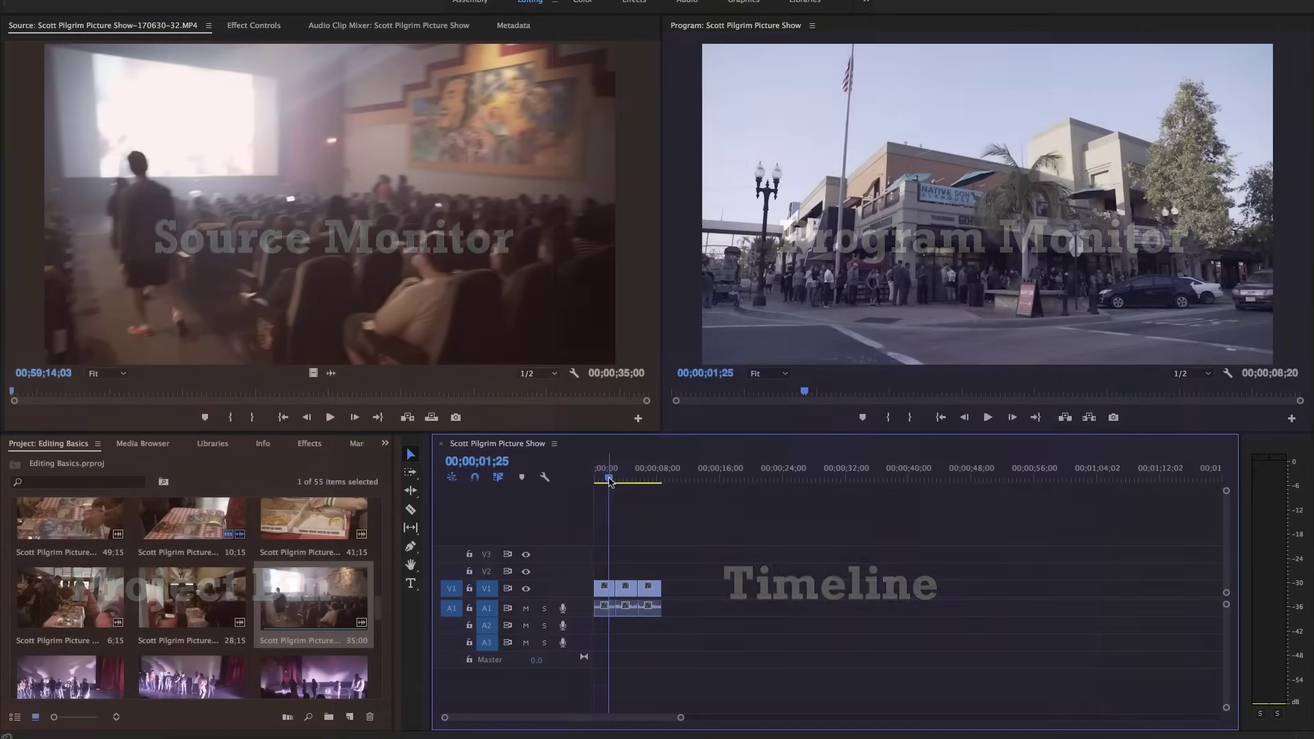
pyautogui.moveTo(608, 480); pyautogui.dragTo(628, 479)
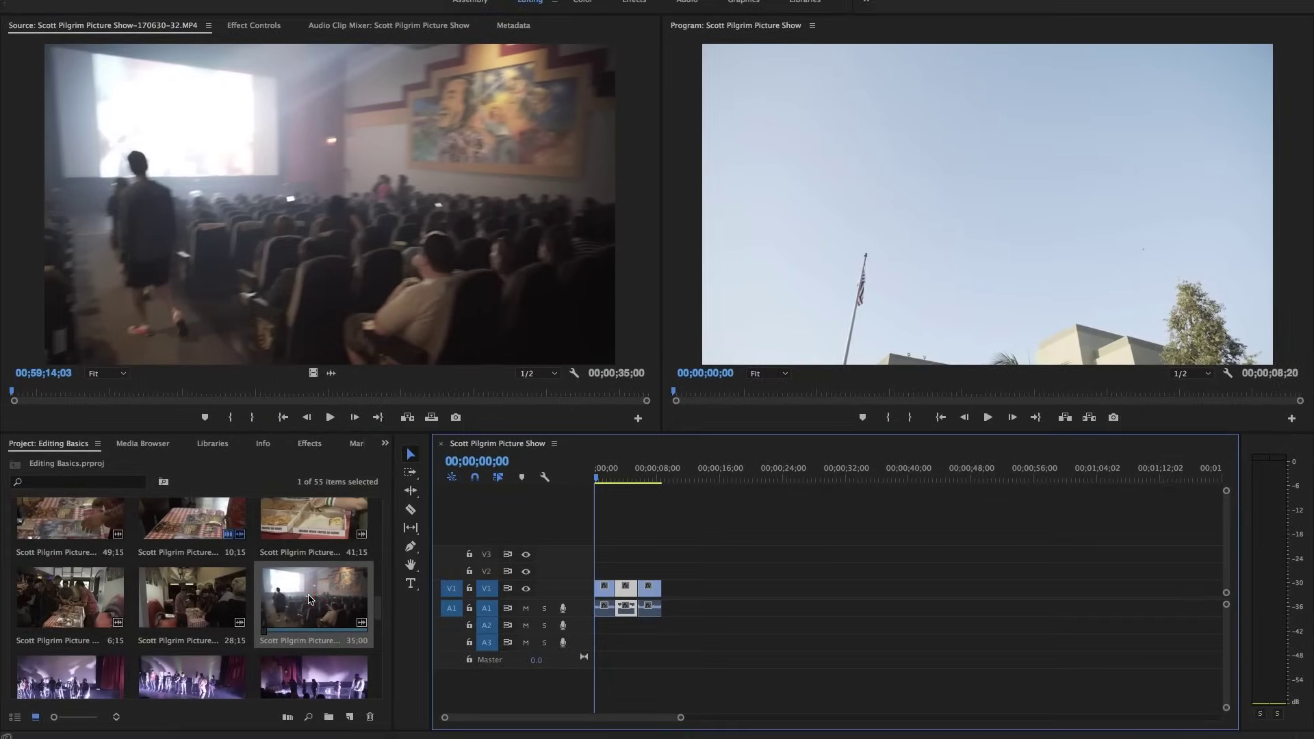
# - Preview the theater clip and set In and Out points around a 00;00;02;21 section
pyautogui.doubleClick(309, 599)
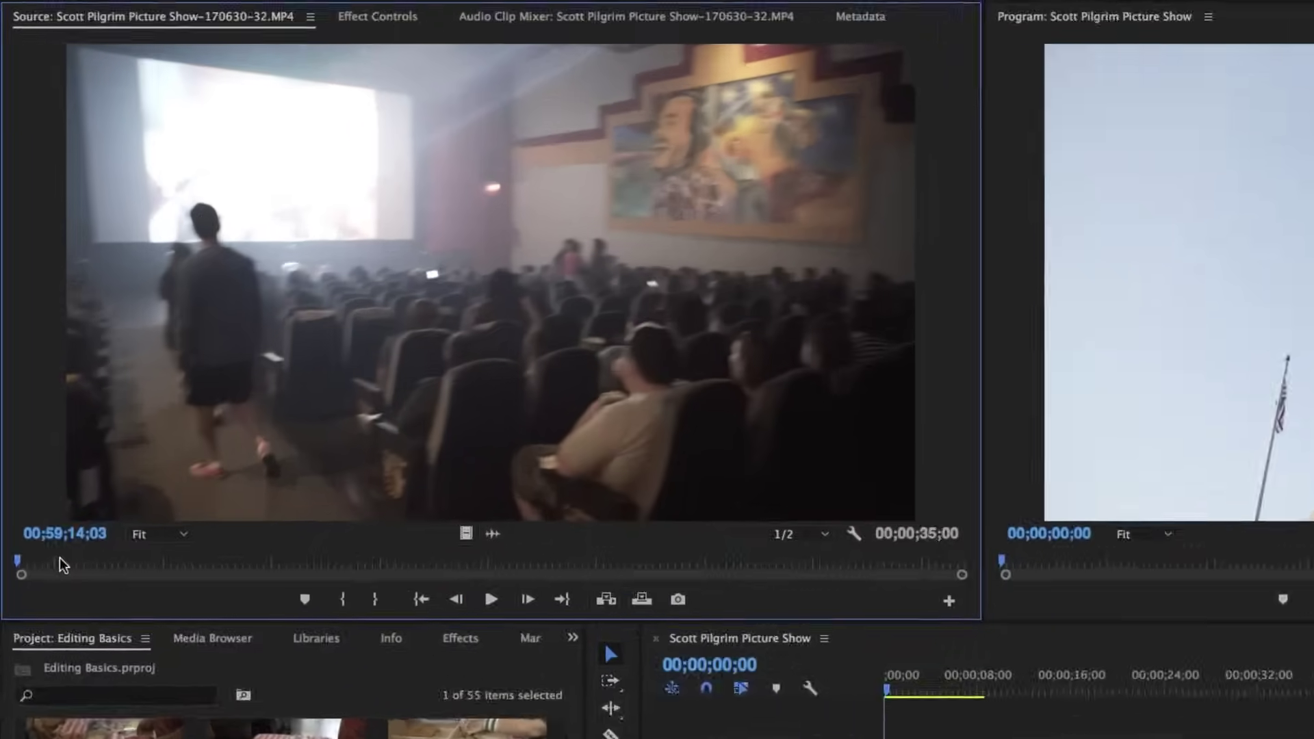
pyautogui.press('space')
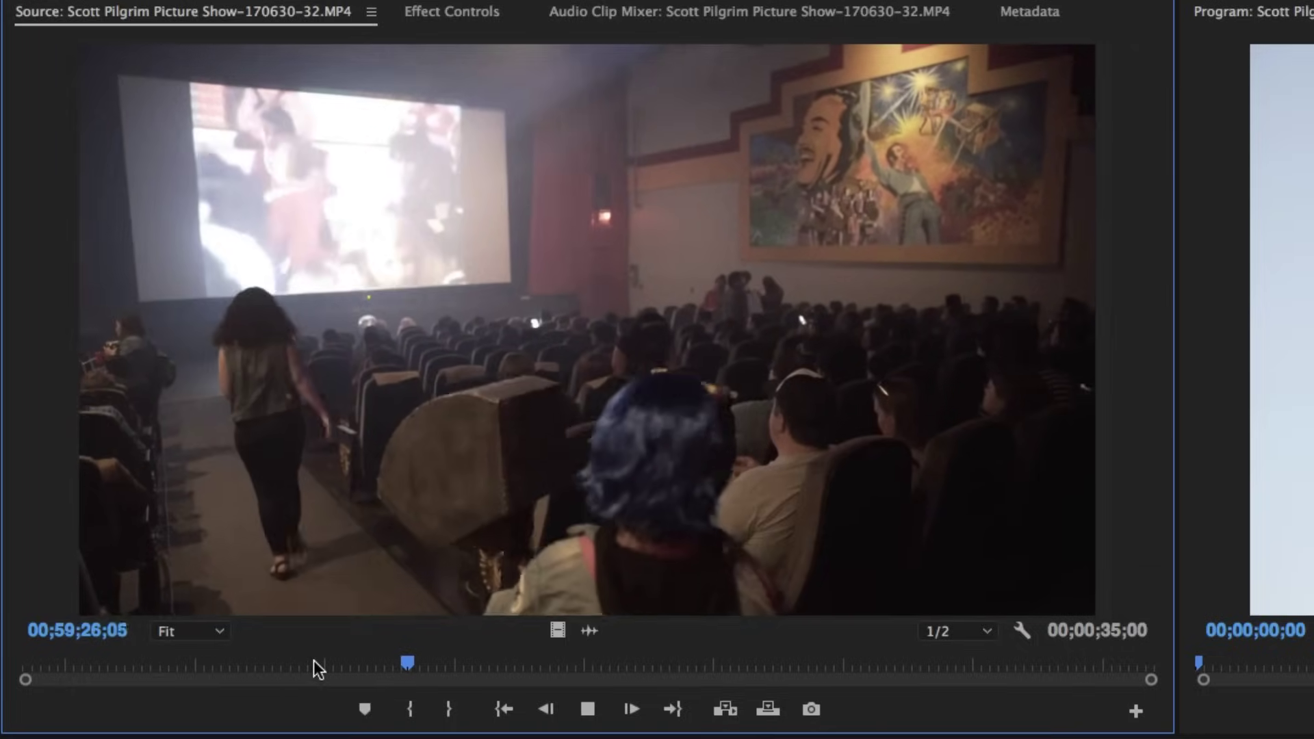
pyautogui.press('space')
pyautogui.moveTo(323, 658); pyautogui.dragTo(307, 659)
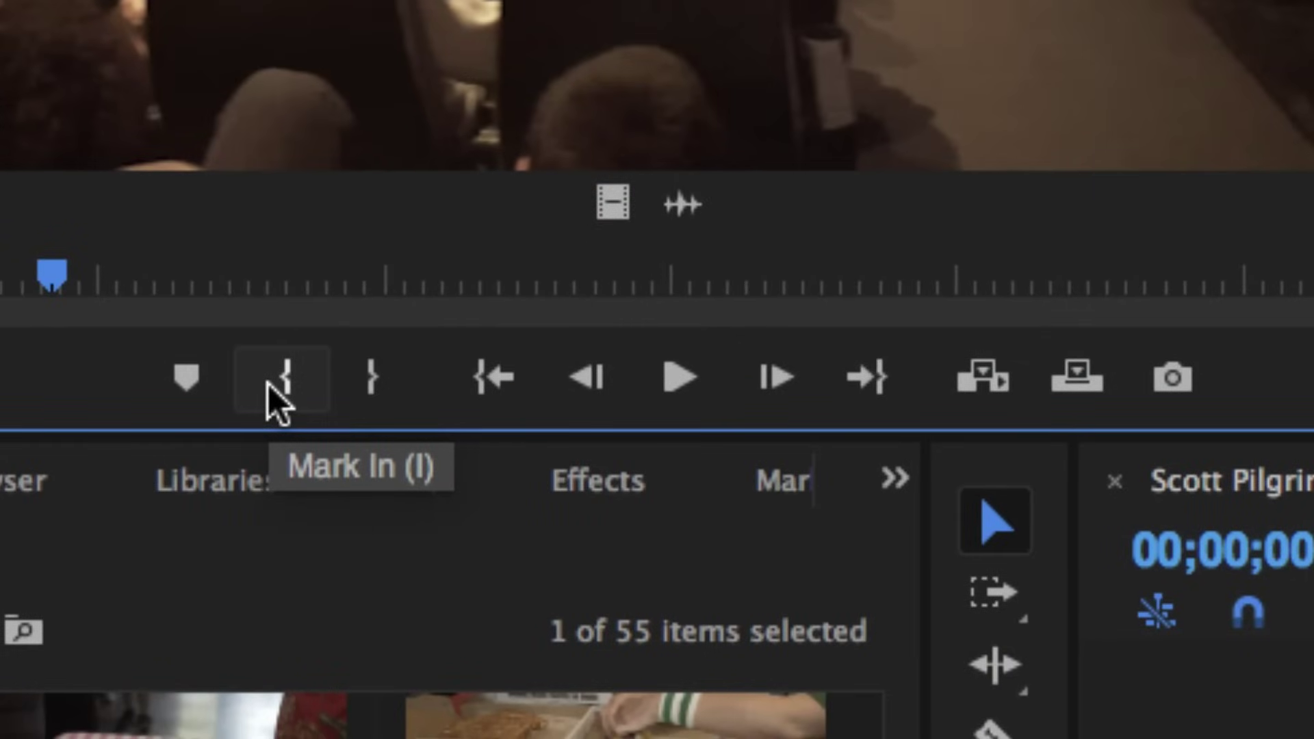
pyautogui.click(269, 384)
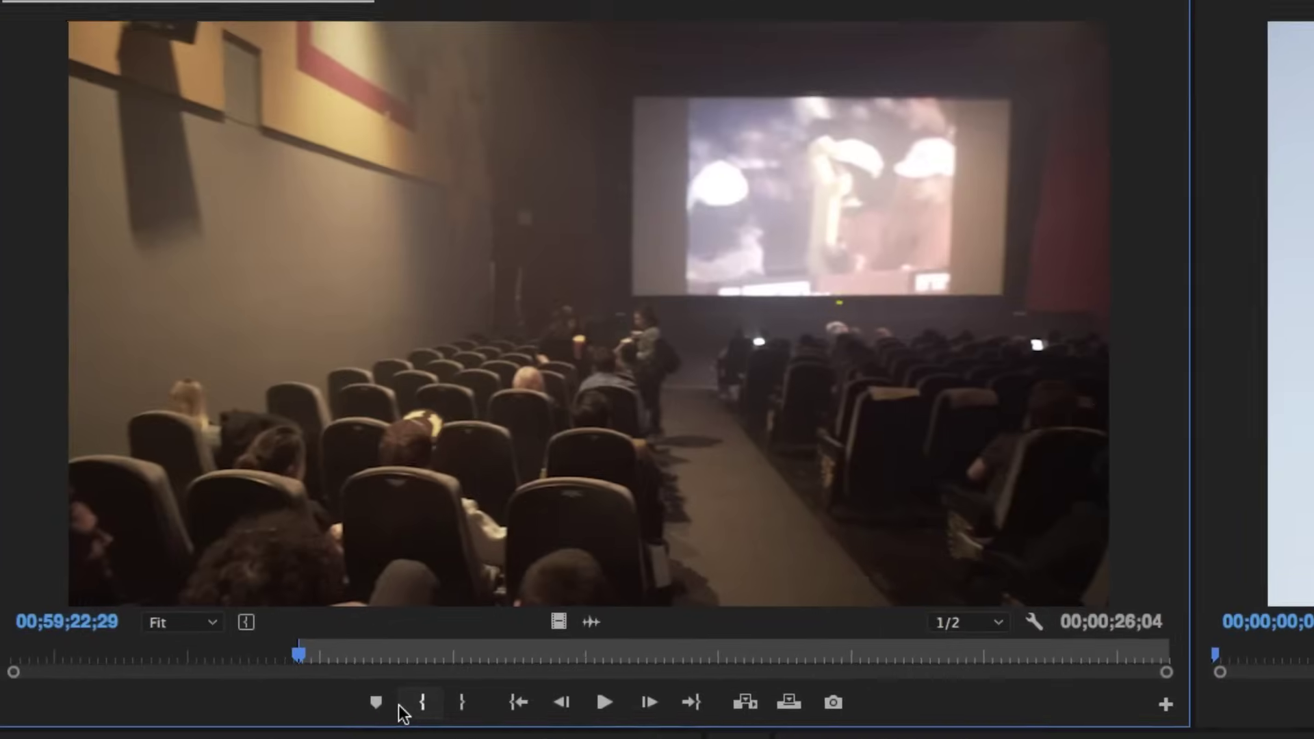
pyautogui.press('space')
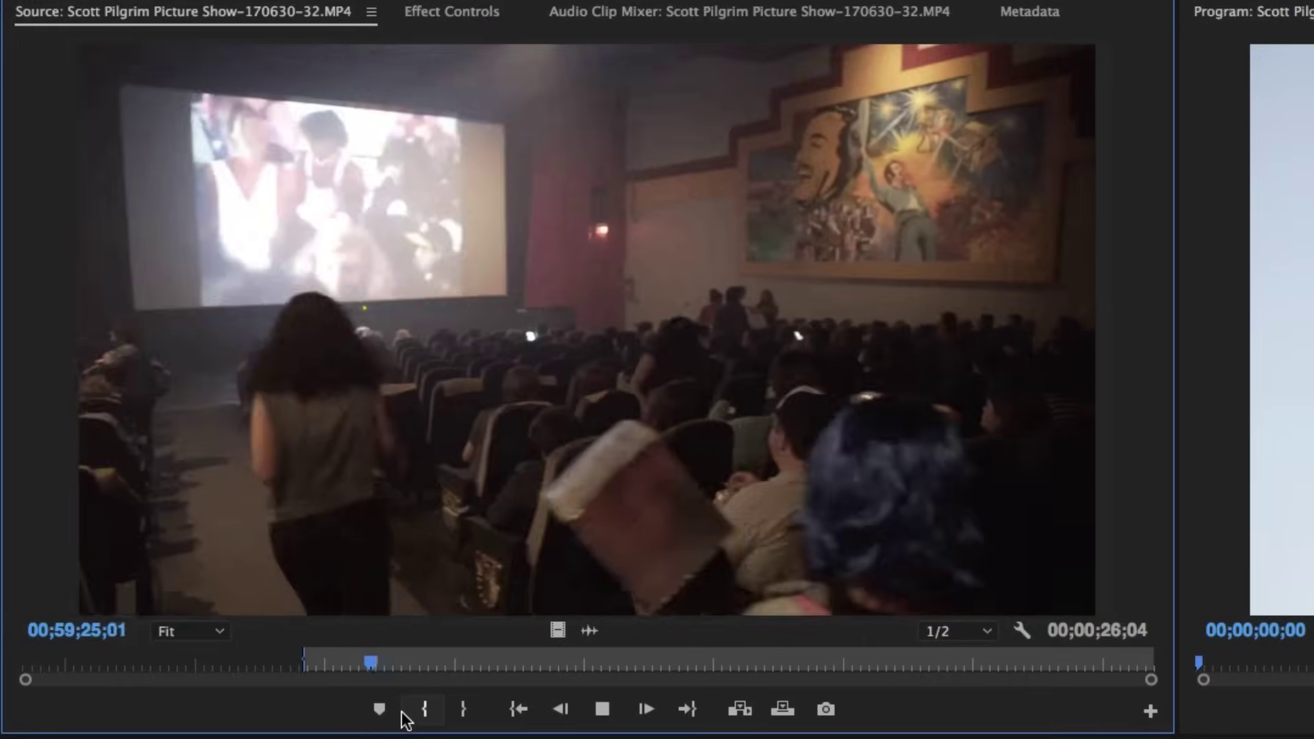
pyautogui.press('space')
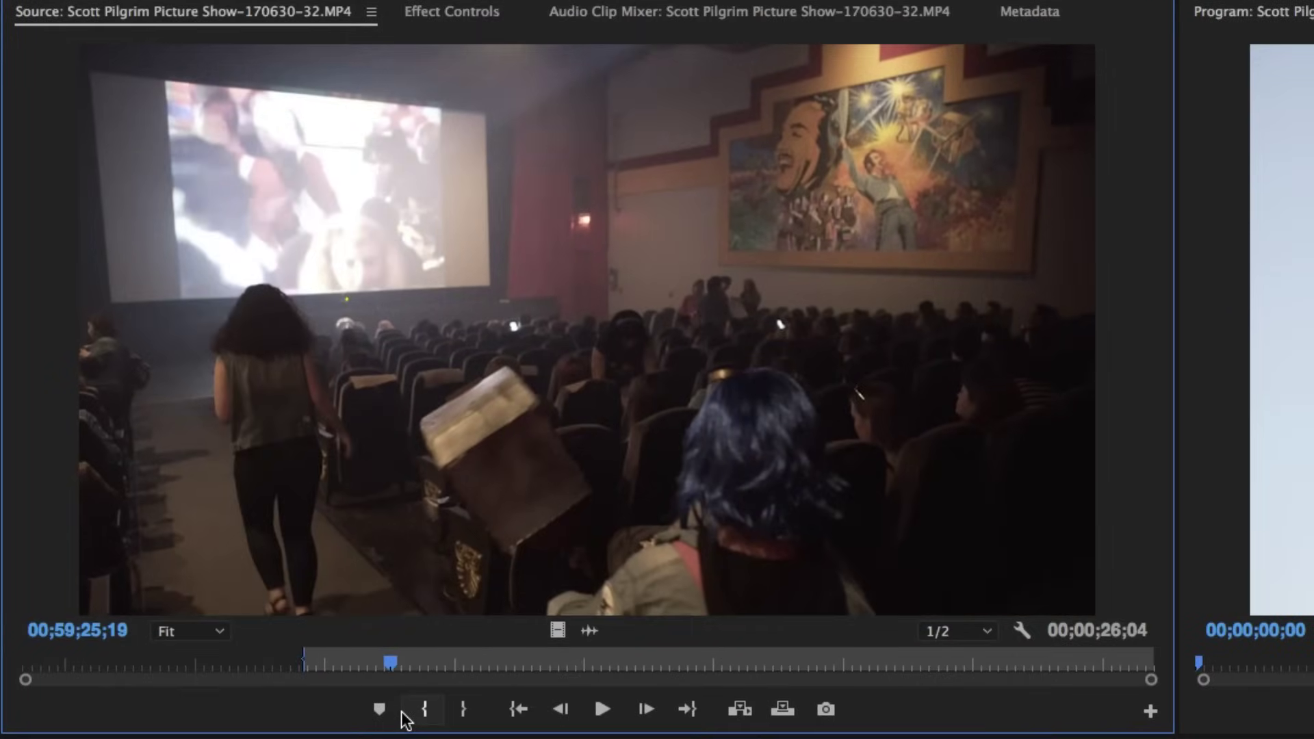
pyautogui.click(465, 710)
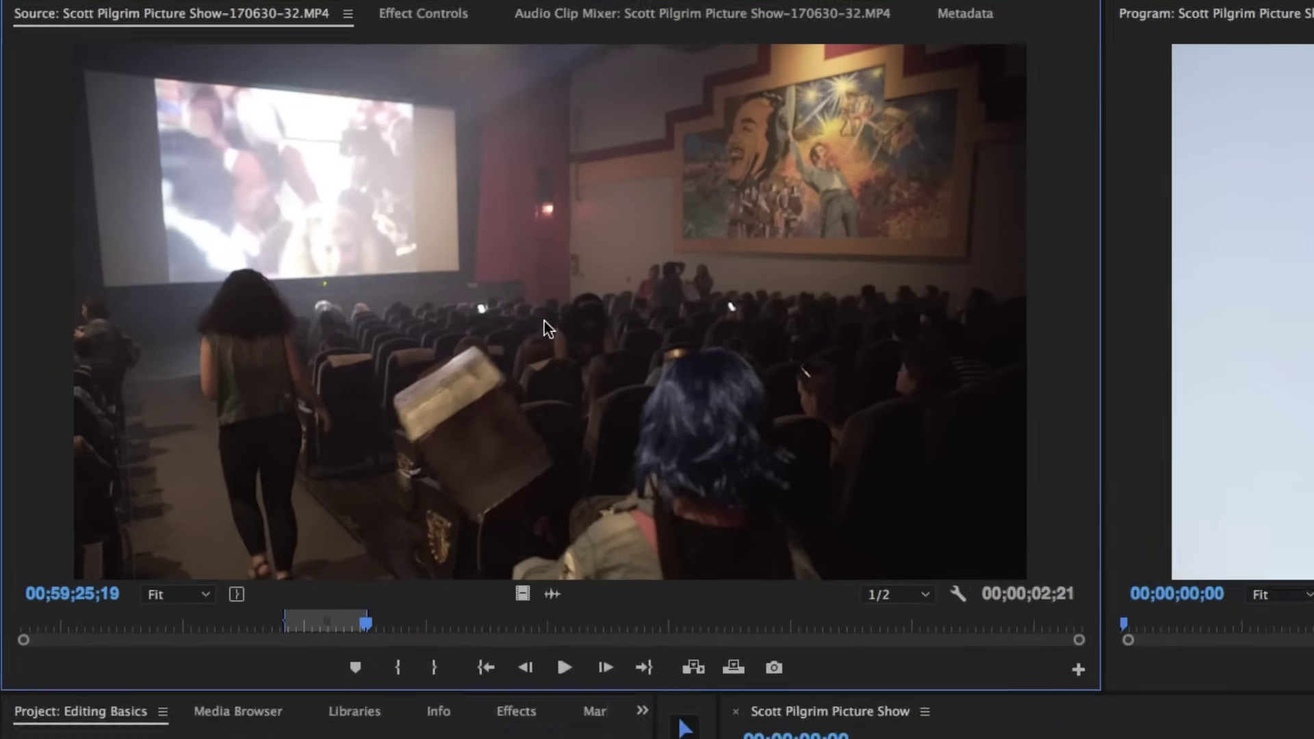
# - Drop the marked theater section after the existing clips, extending the sequence to 00;00;10;11
pyautogui.moveTo(579, 339); pyautogui.dragTo(675, 589)
pyautogui.click(674, 514)
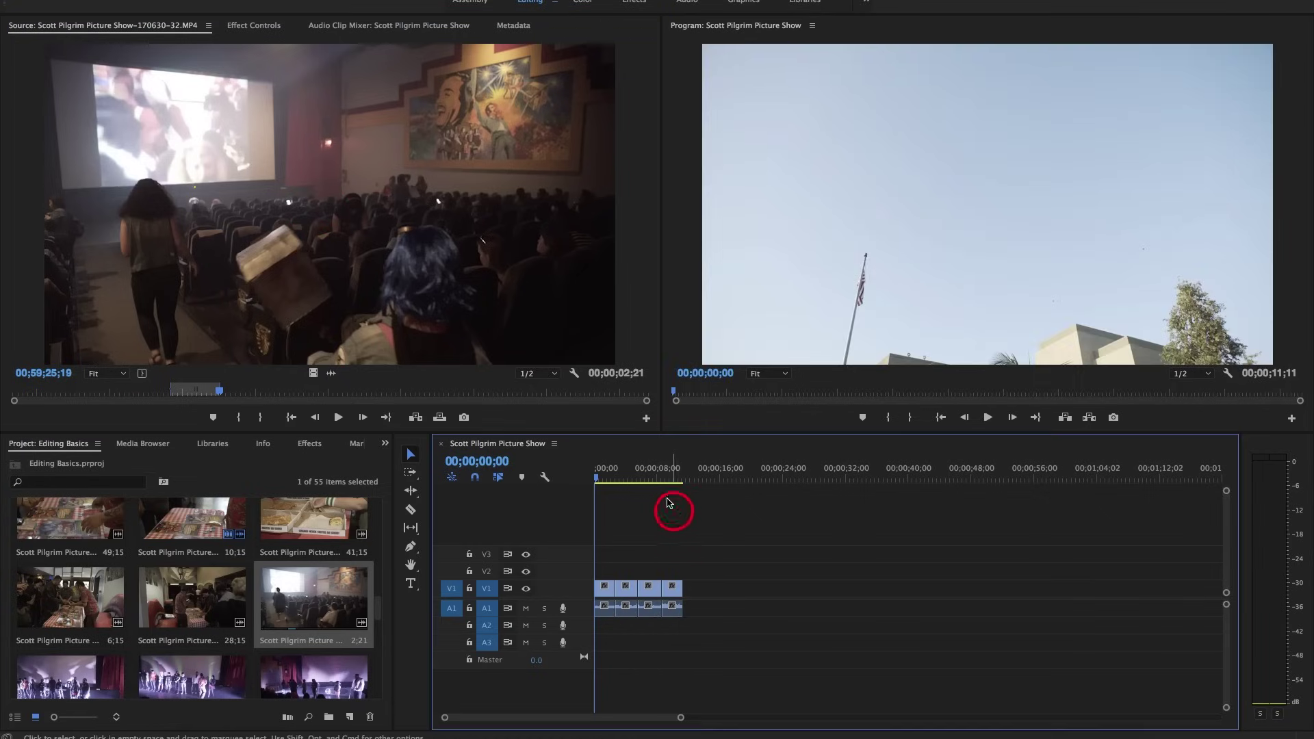
pyautogui.scroll(1, 379, 606)
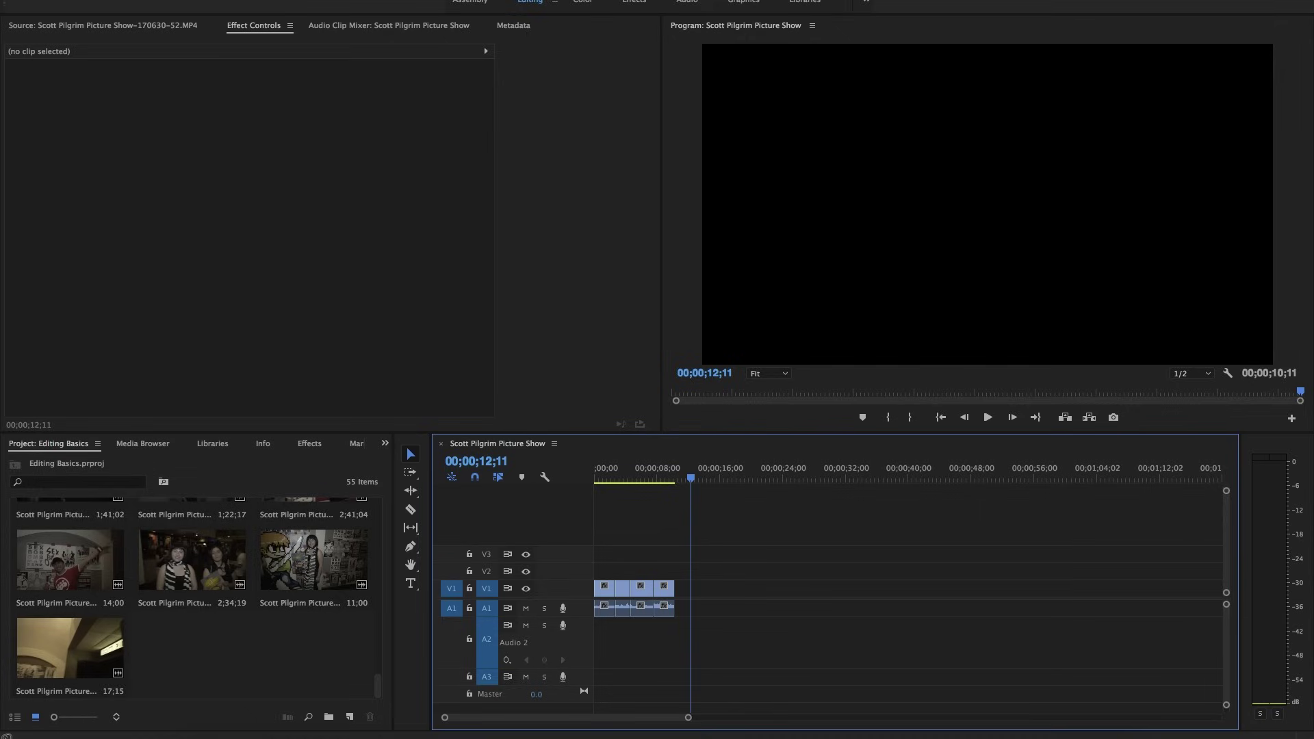
# - Import the Scott Pilgrim poster JPEG from Desktop > Editing Basics > 02_Images
pyautogui.click(202, 635)
pyautogui.click(152, 4)
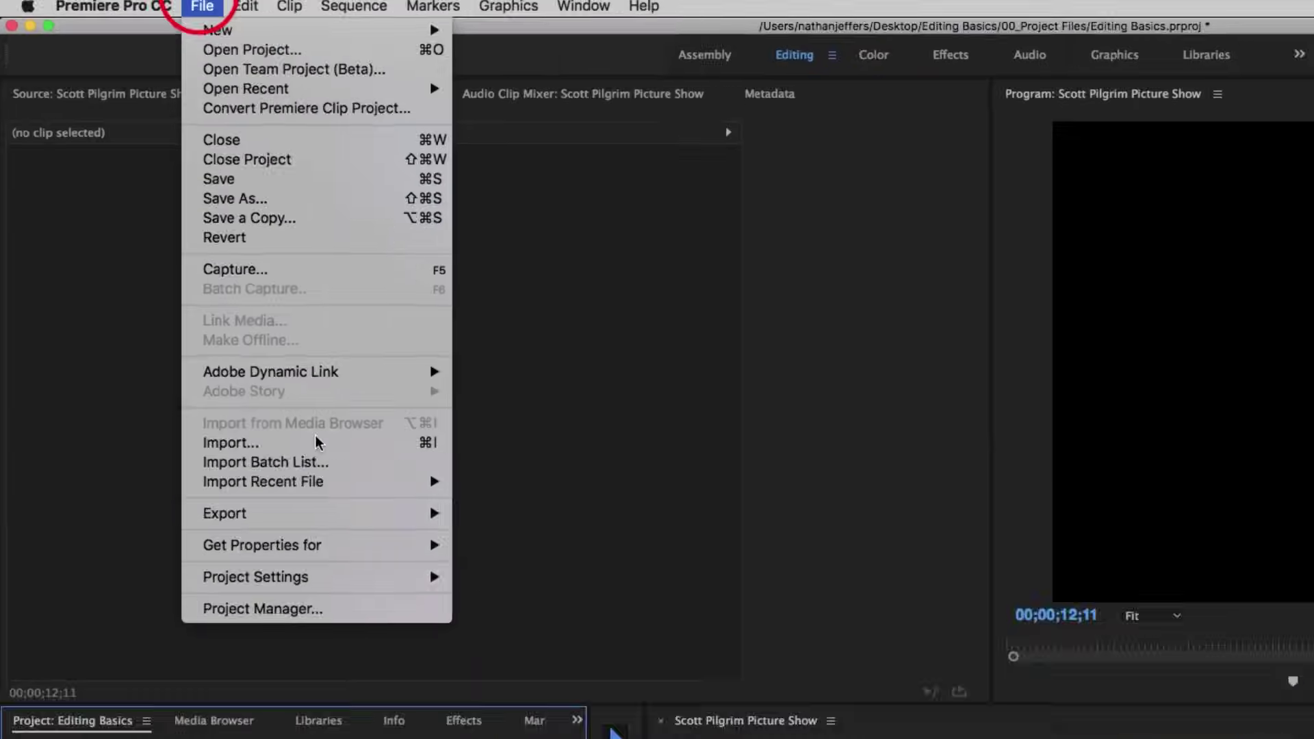
pyautogui.click(321, 443)
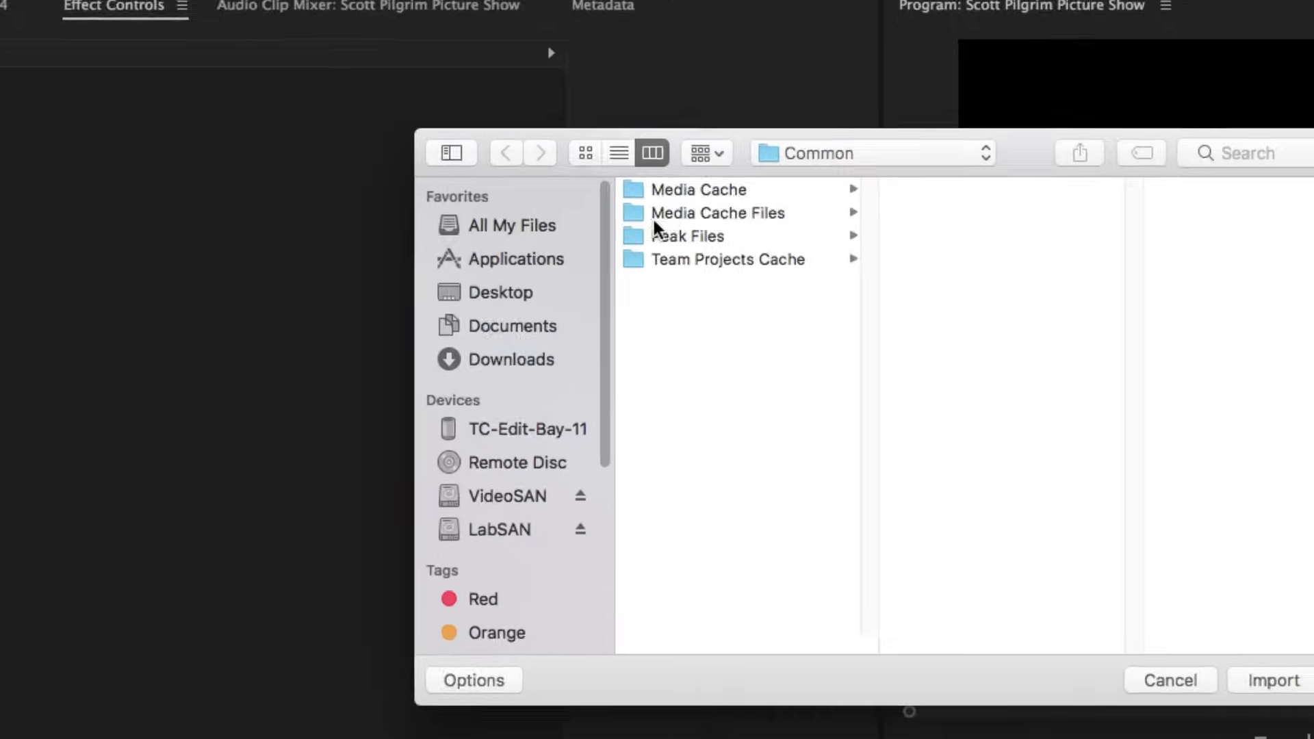
pyautogui.click(725, 347)
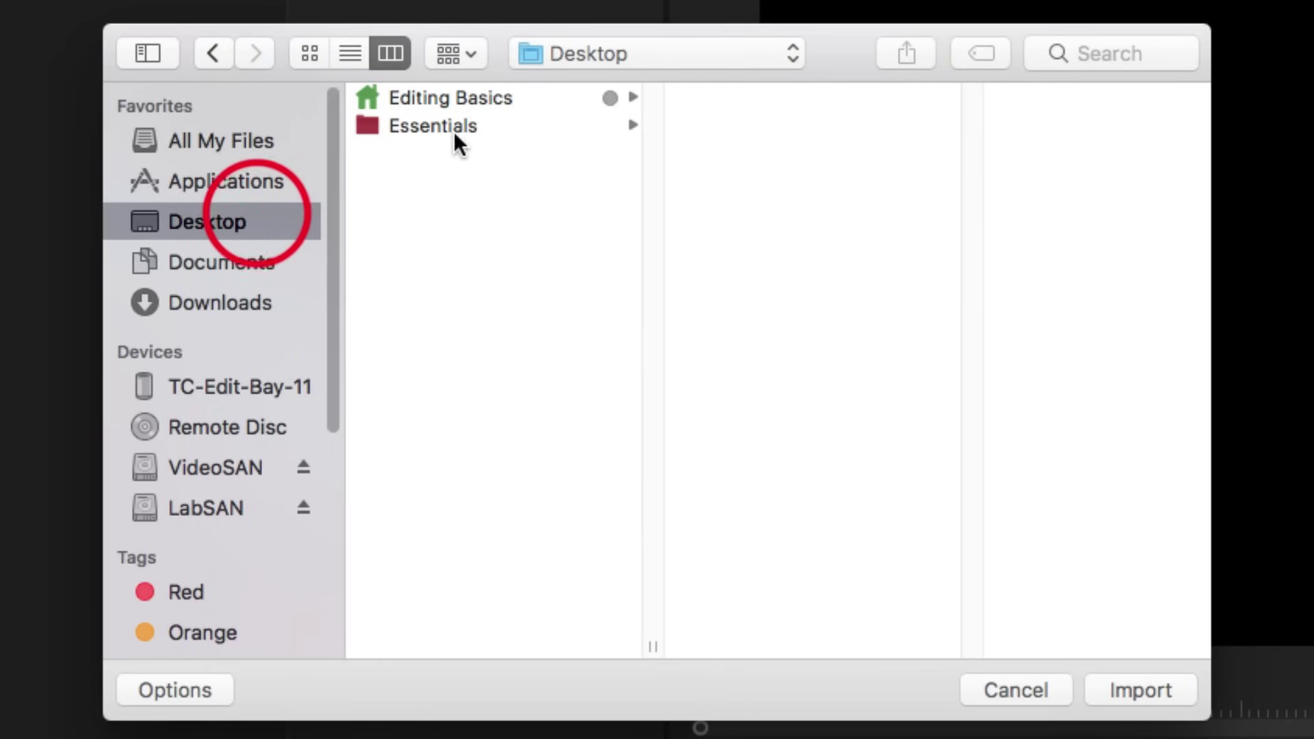
pyautogui.click(485, 97)
pyautogui.click(757, 152)
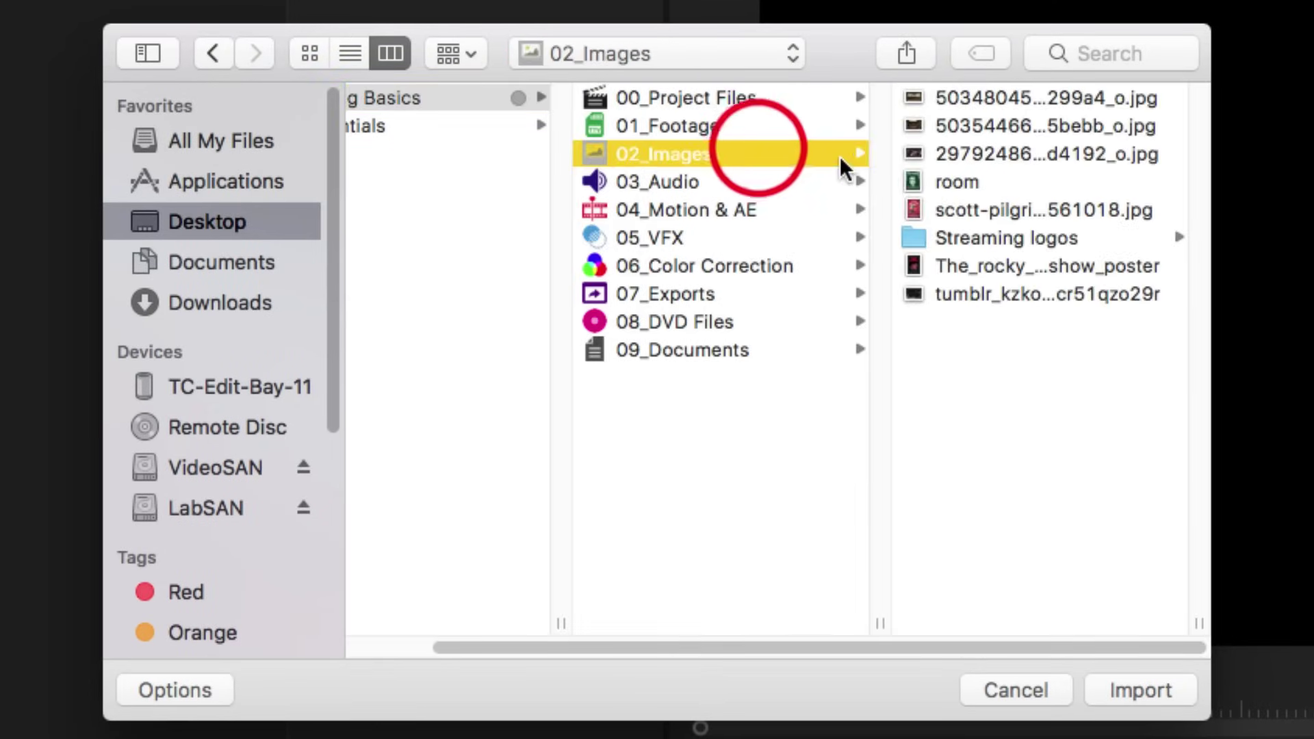
pyautogui.click(959, 209)
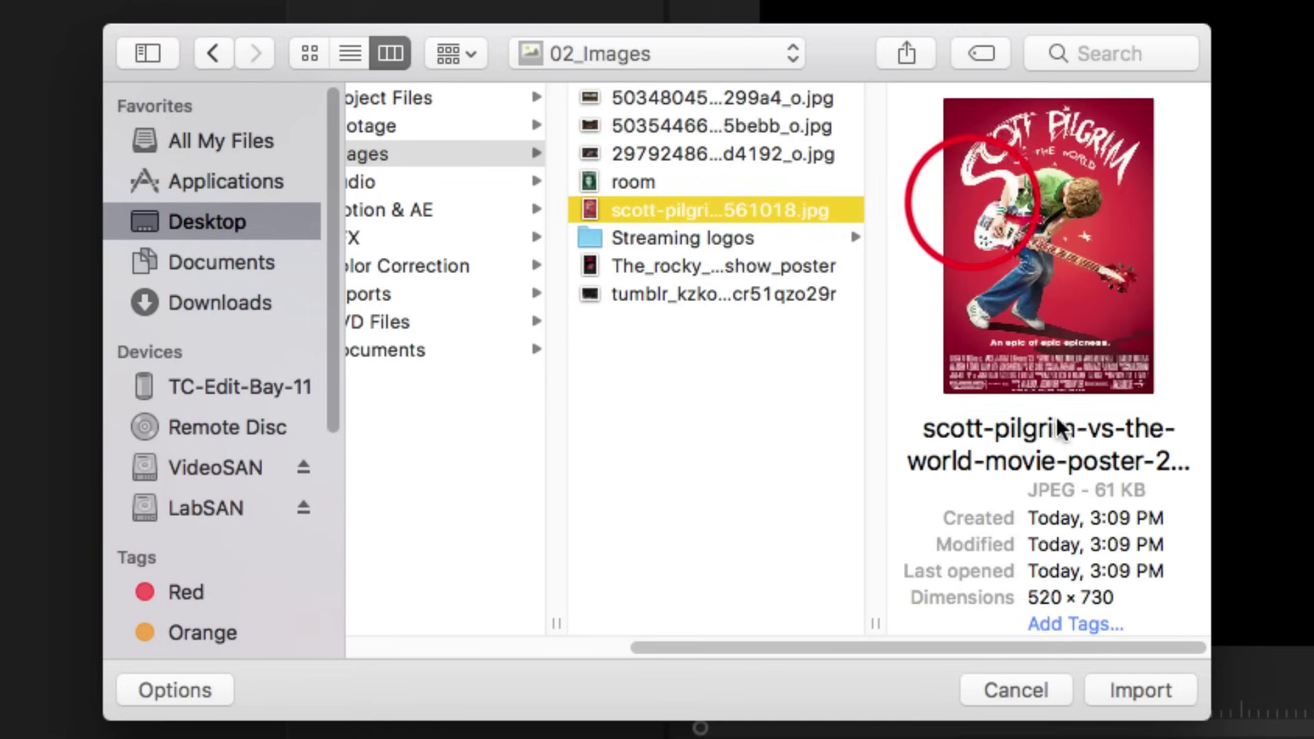
pyautogui.click(1123, 686)
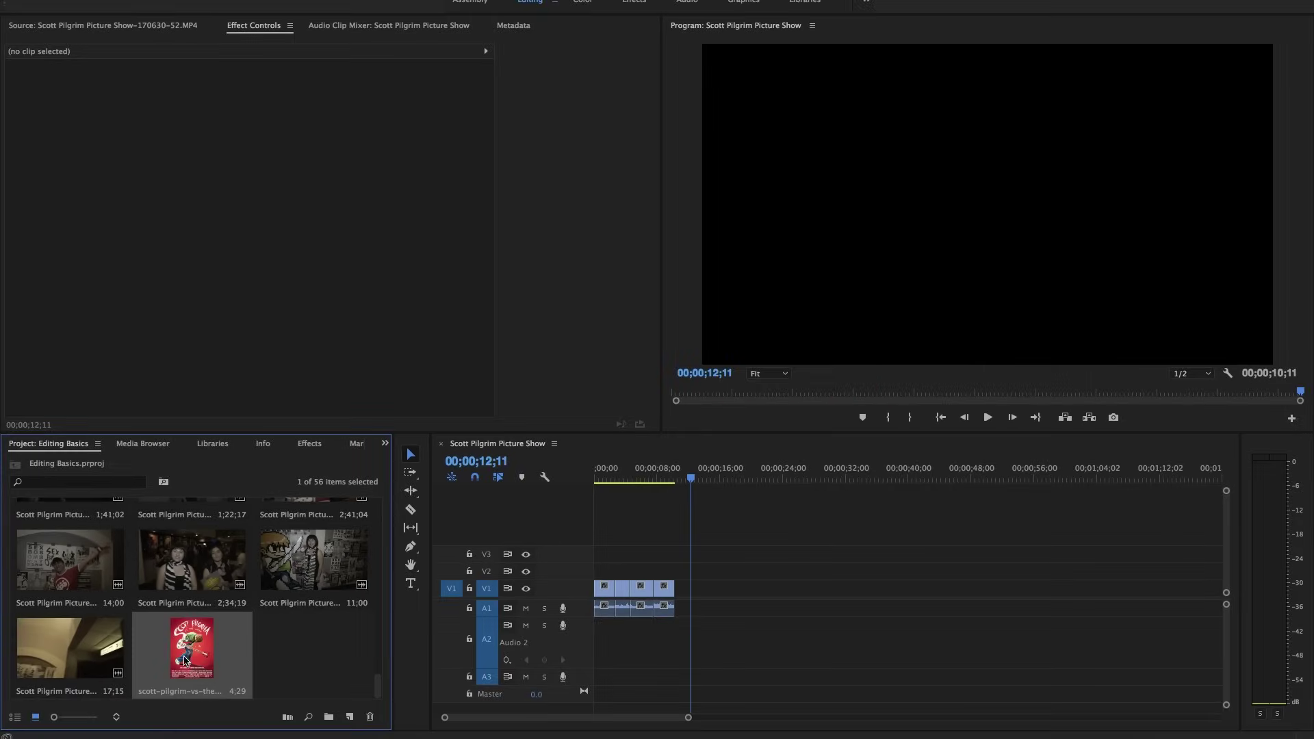
pyautogui.moveTo(193, 659); pyautogui.dragTo(682, 590)
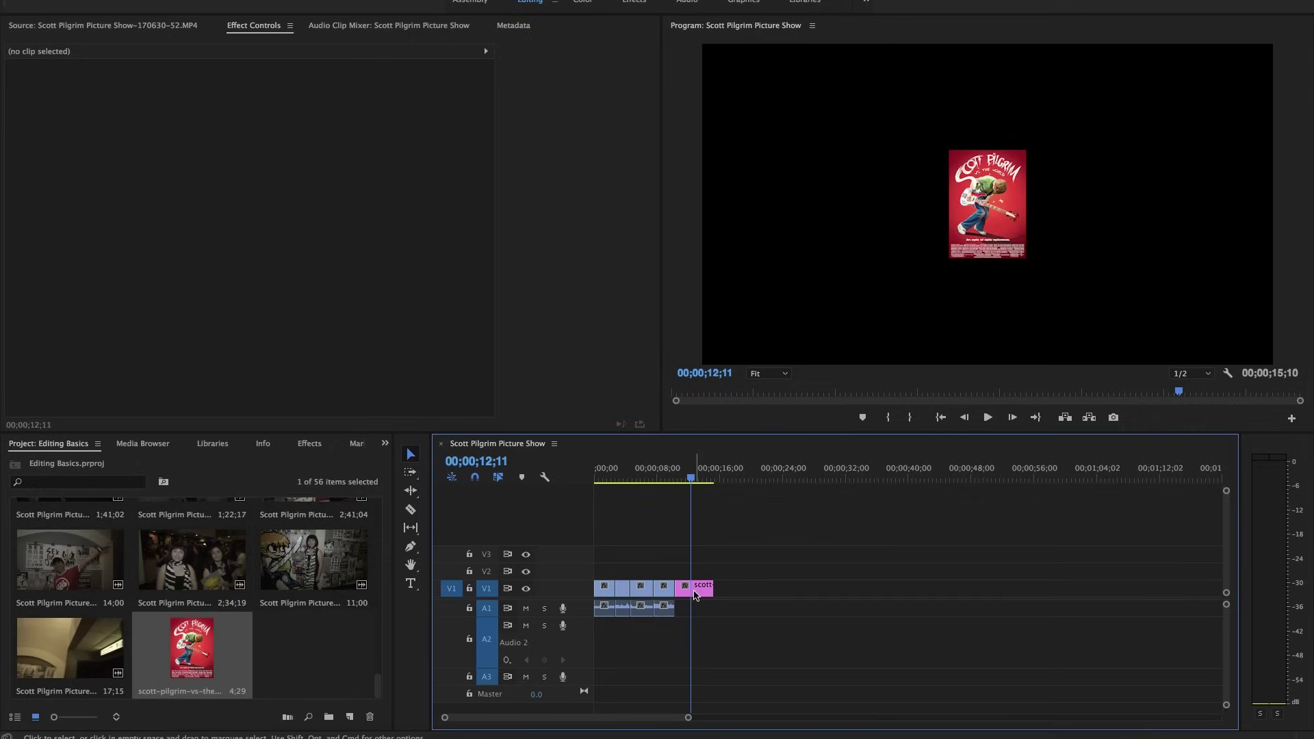
pyautogui.rightClick(695, 594)
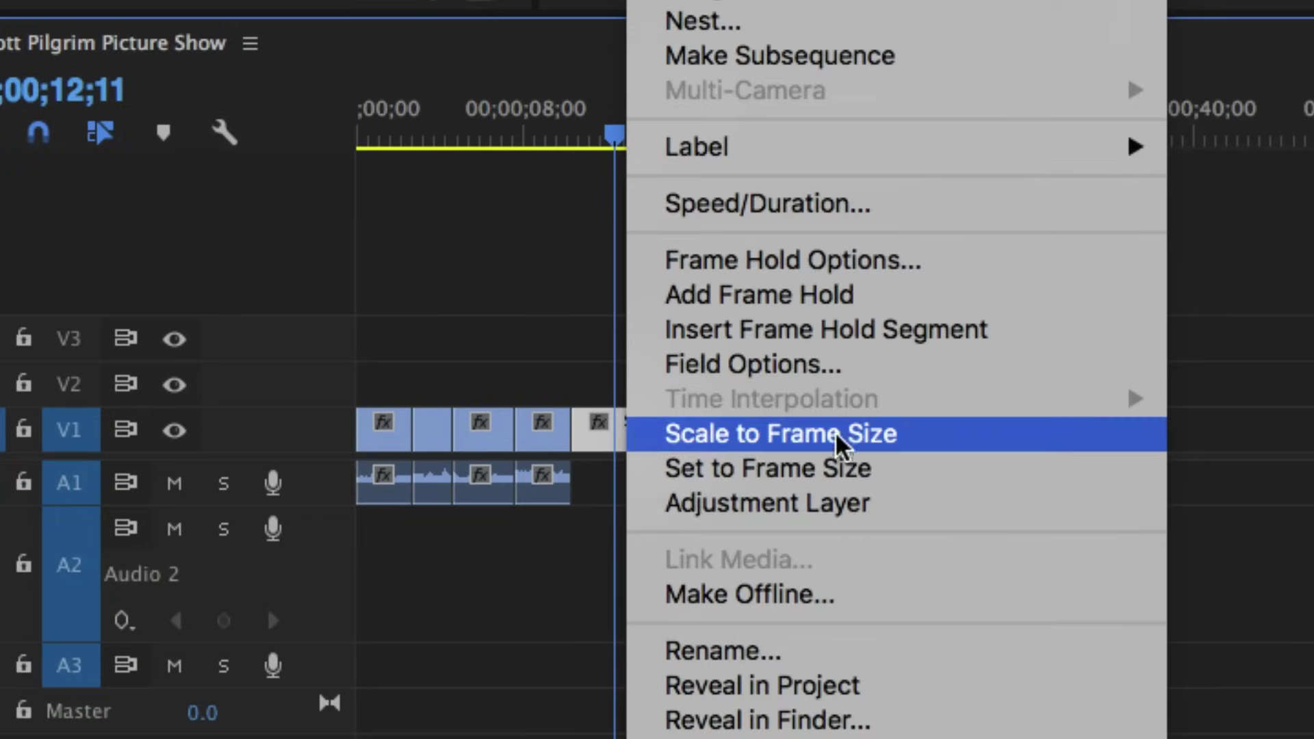
pyautogui.click(947, 481)
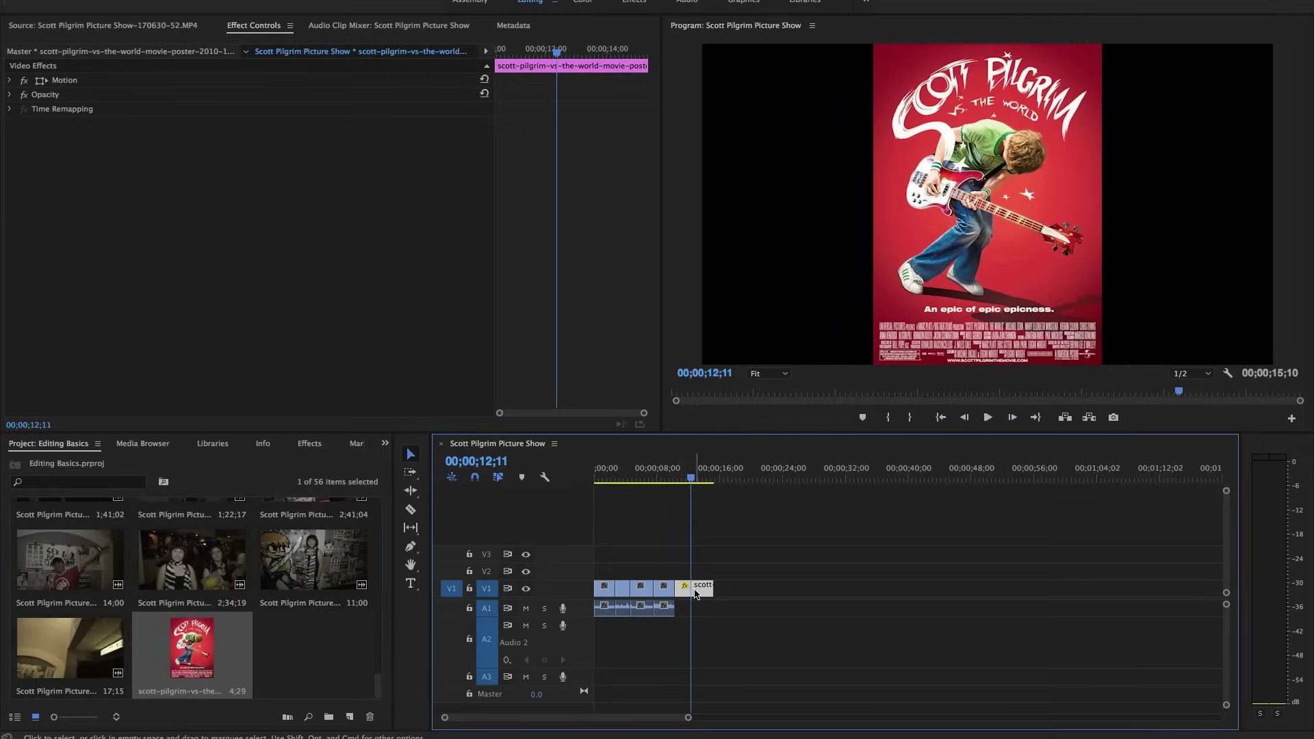
pyautogui.rightClick(695, 591)
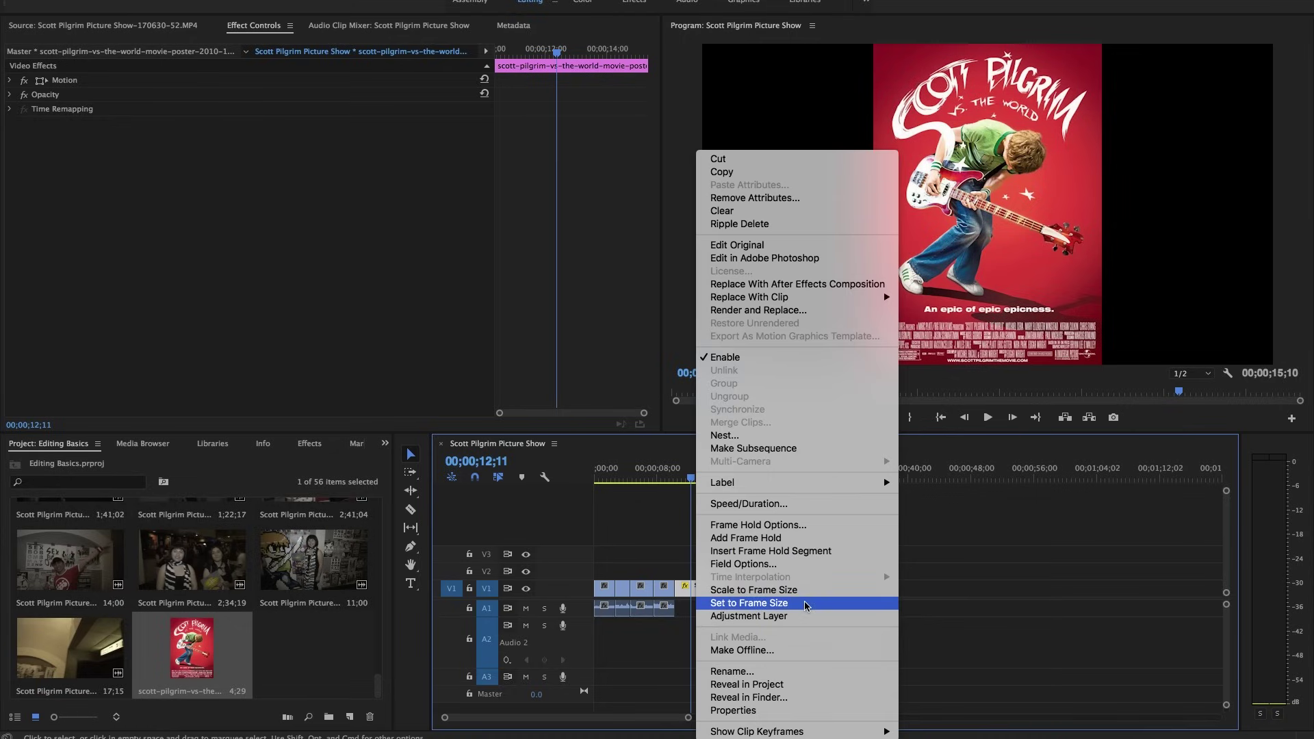
pyautogui.click(668, 548)
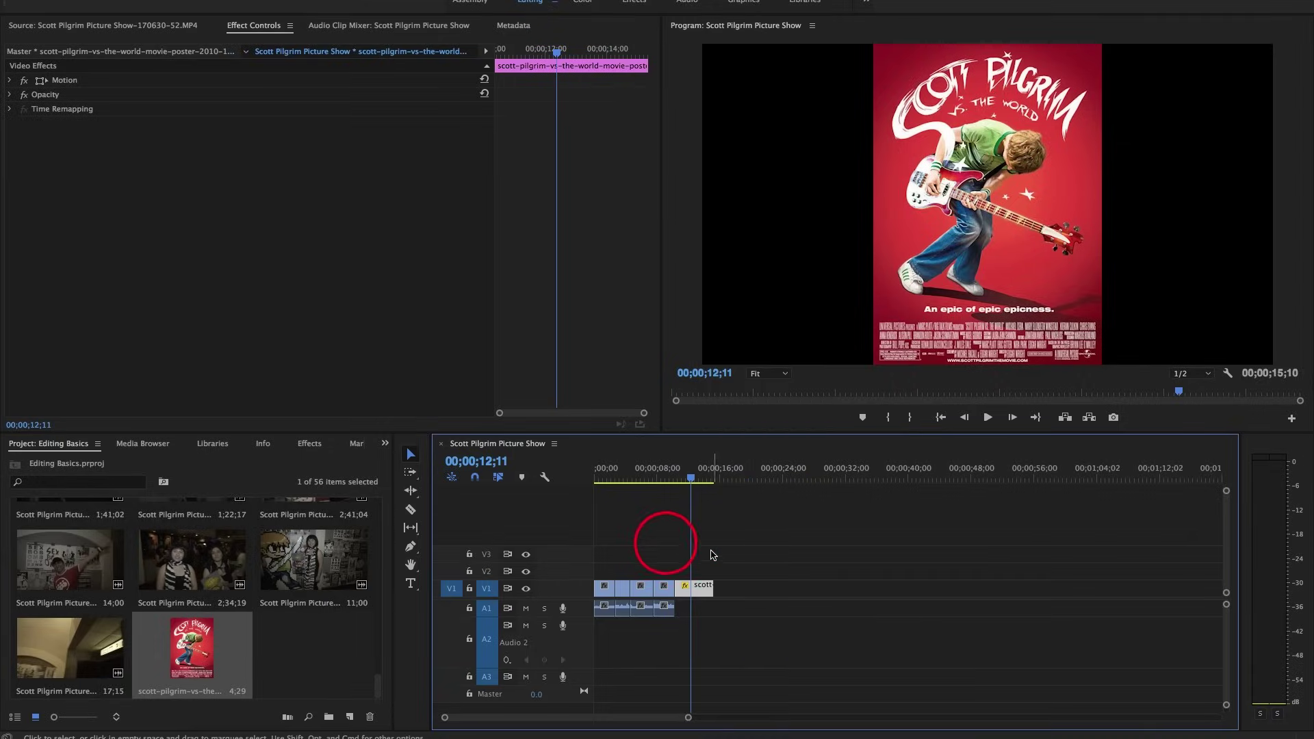
pyautogui.click(708, 547)
pyautogui.press('Delete')
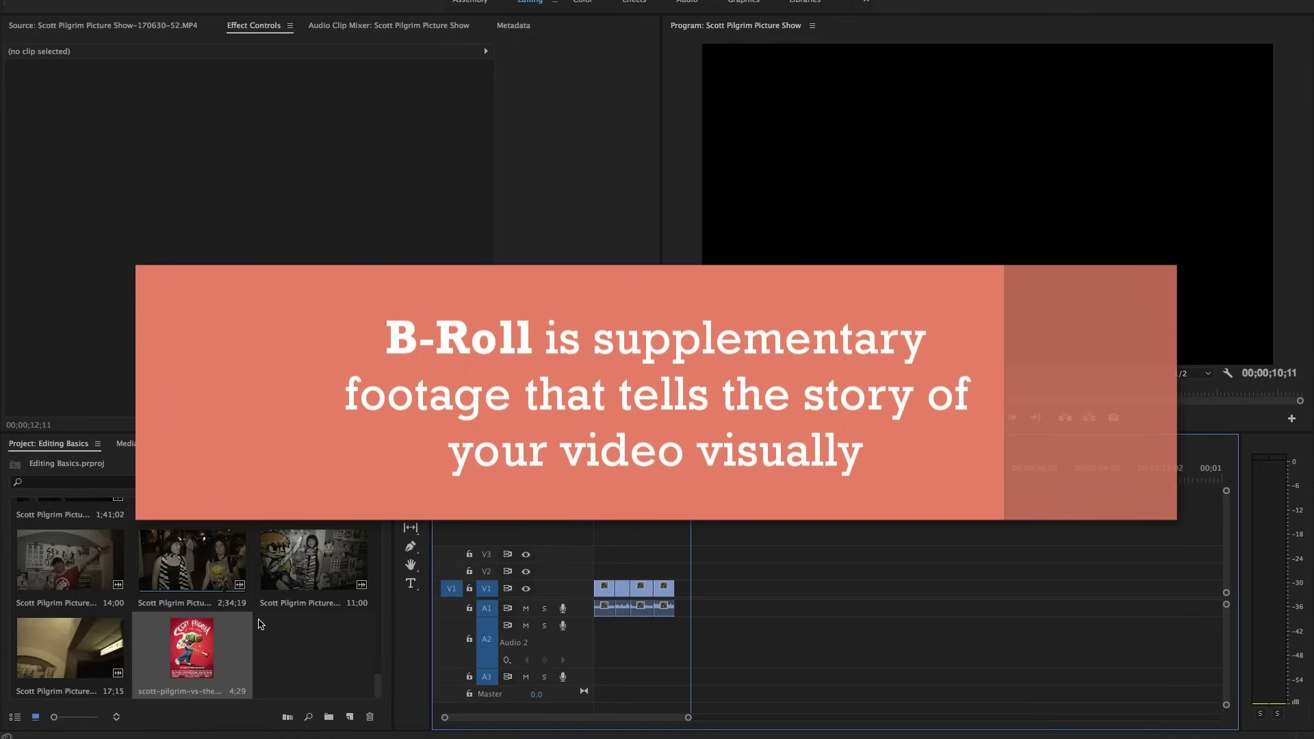
# - Add the 2:34;19 interview clip to the sequence and play until about 00;00;36;10
pyautogui.moveTo(192, 561); pyautogui.dragTo(703, 593)
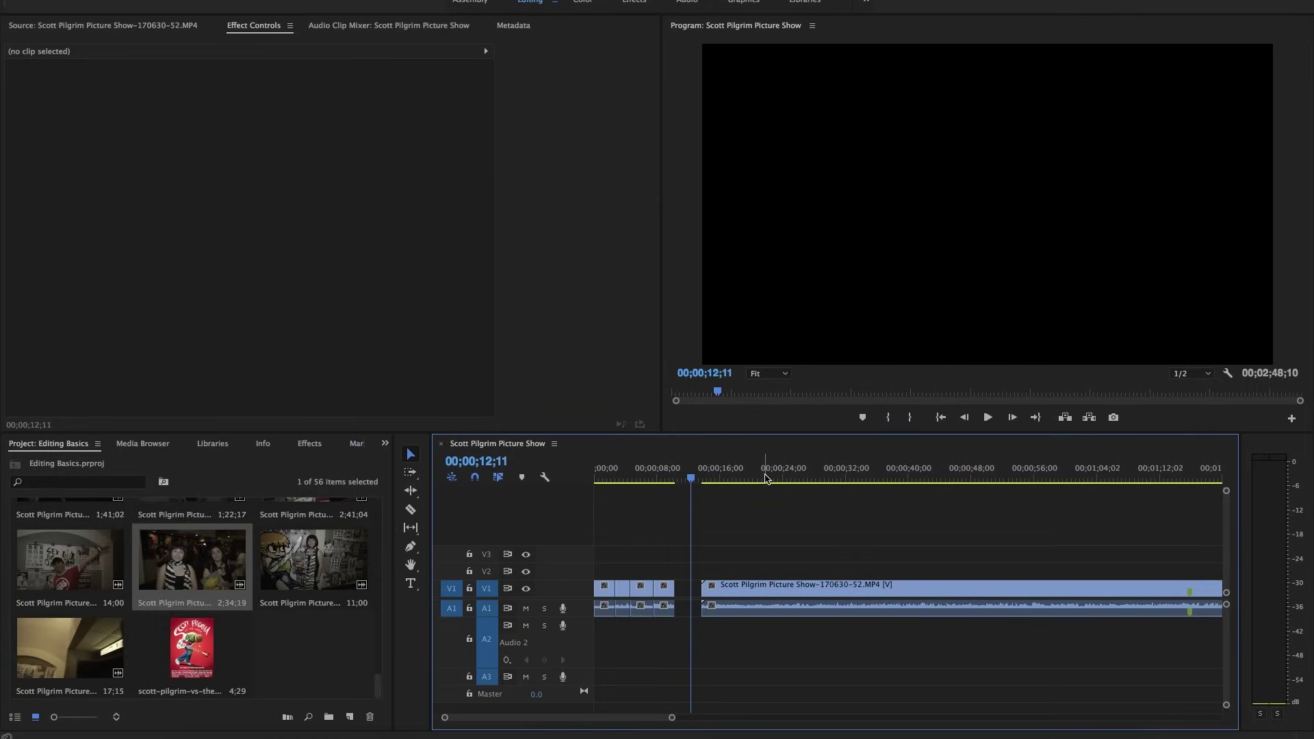
pyautogui.moveTo(764, 478); pyautogui.dragTo(833, 481)
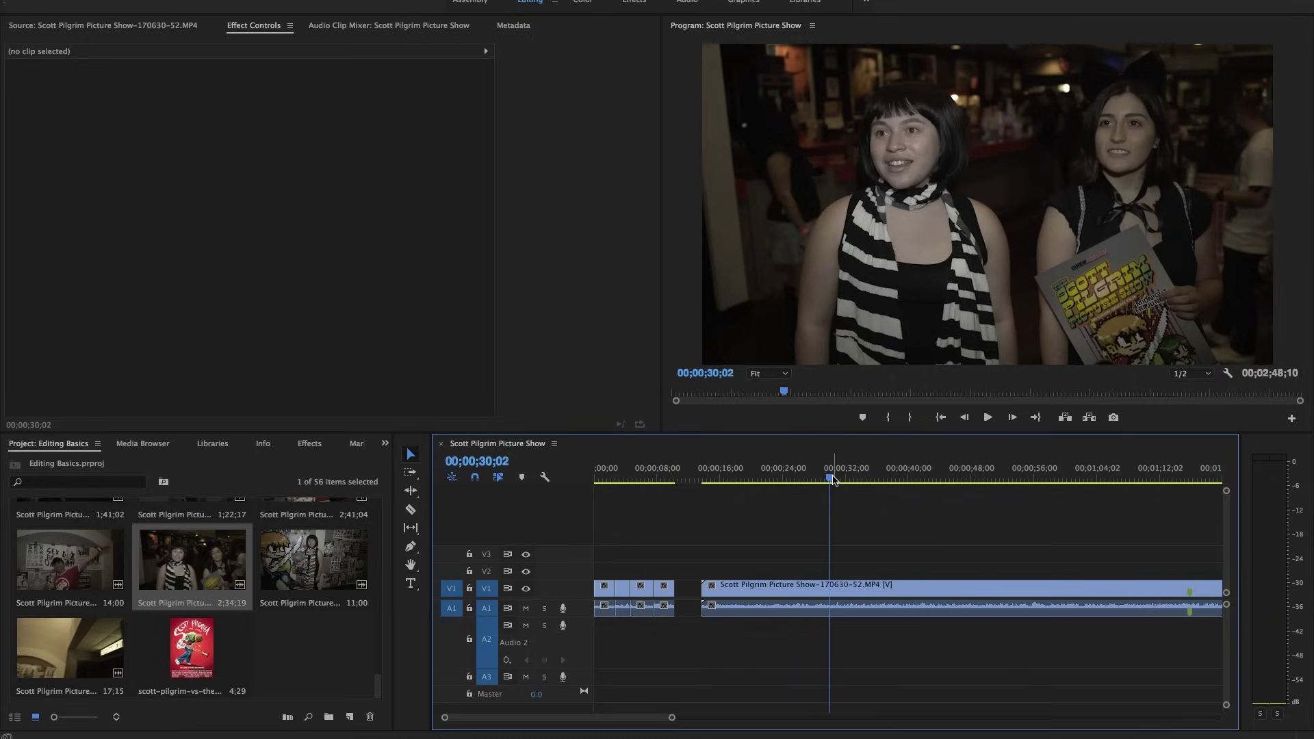
pyautogui.press('space')
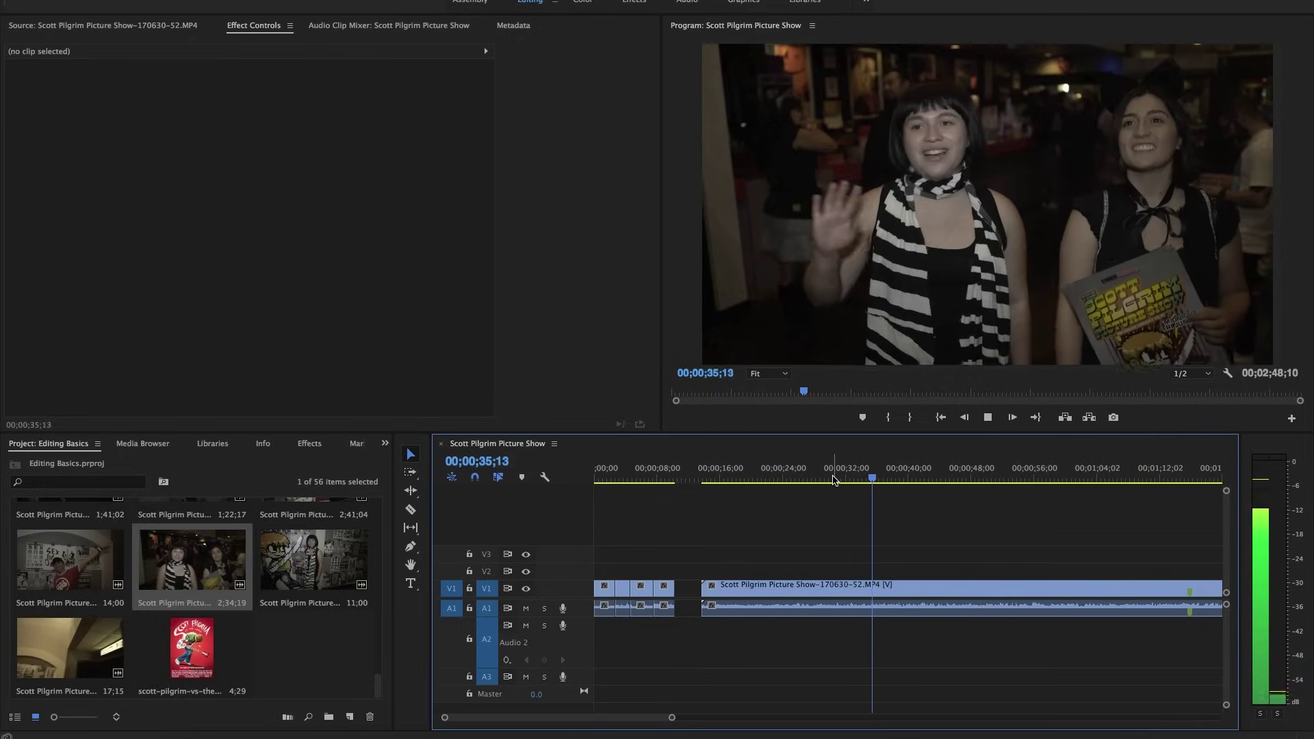
pyautogui.press('space')
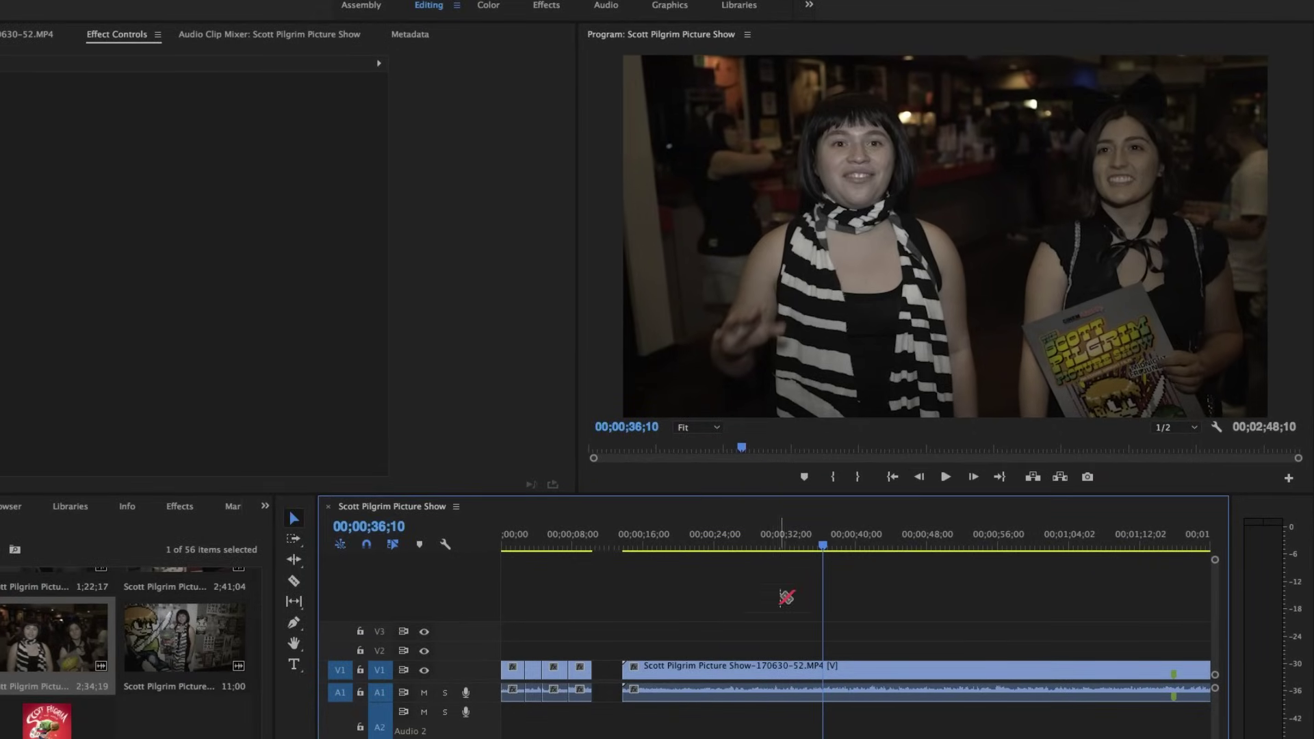
# - Cut the interview clip with the Razor at 36;10 and at 30;07
pyautogui.press('c')
pyautogui.click(824, 670)
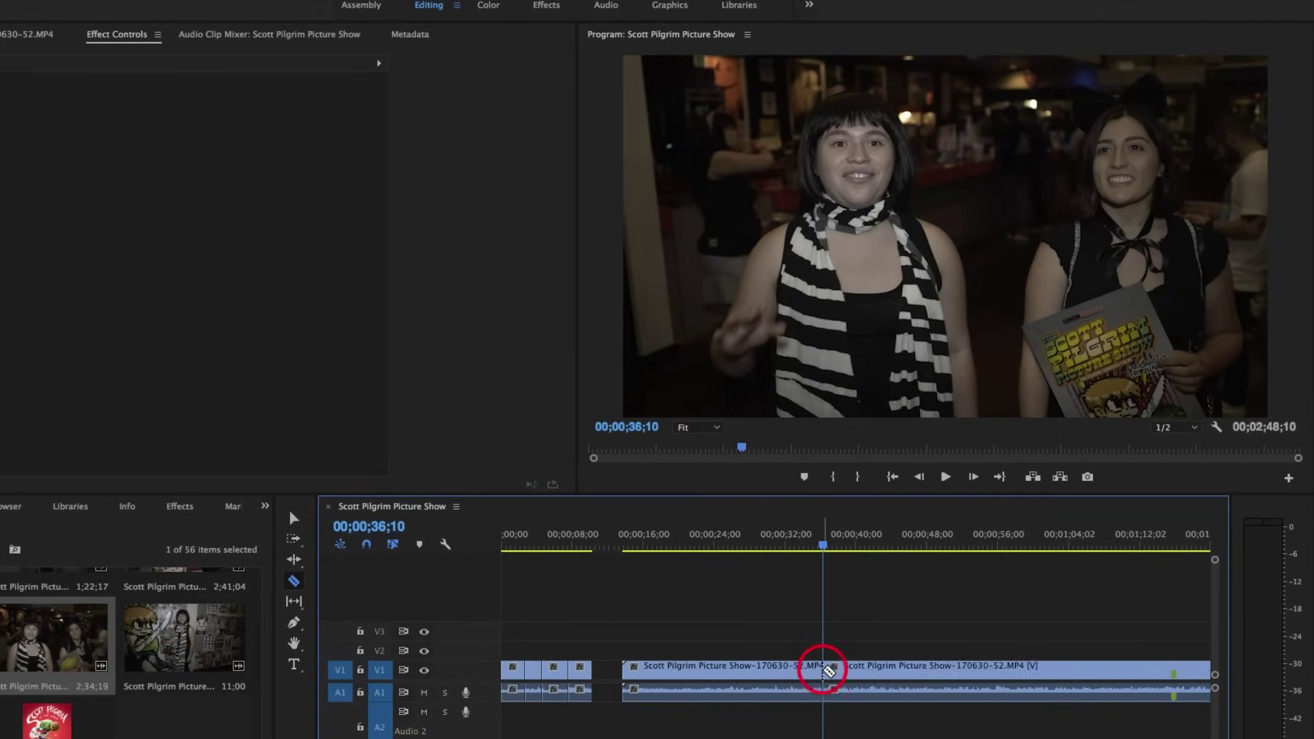
pyautogui.moveTo(817, 545); pyautogui.dragTo(769, 553)
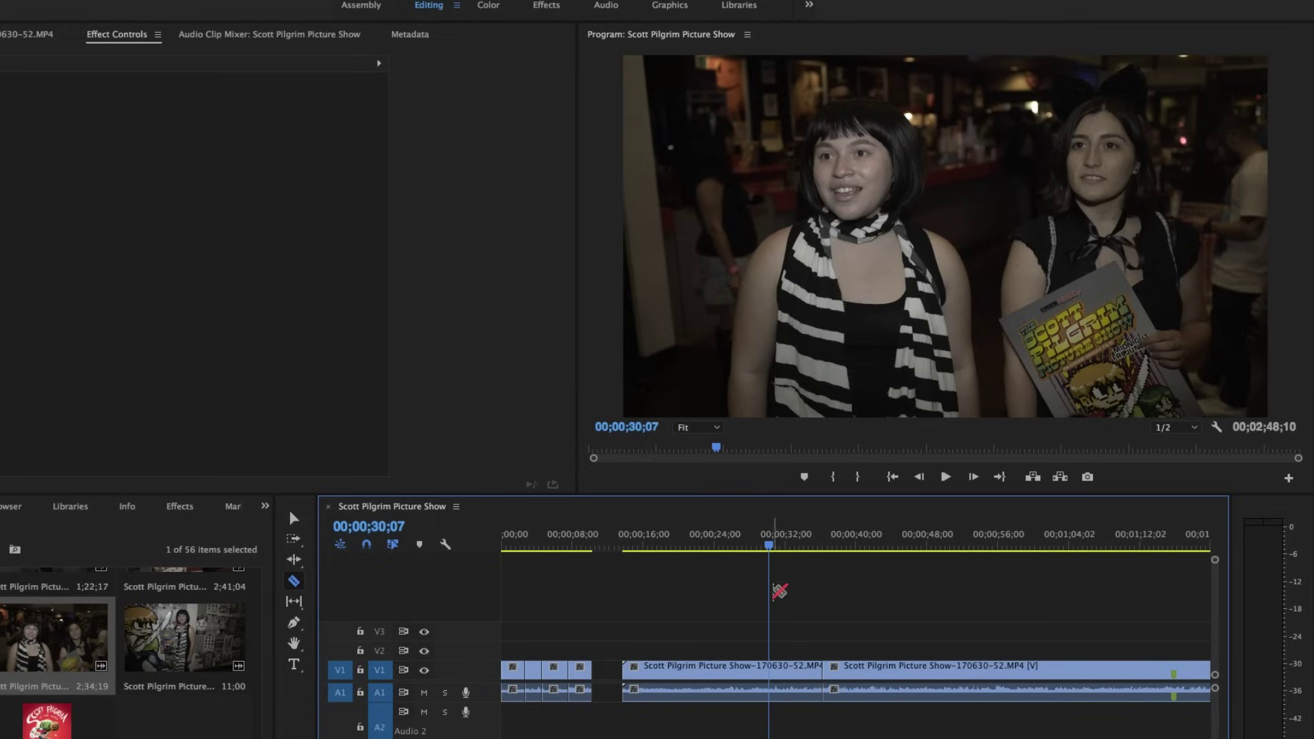
pyautogui.click(770, 668)
pyautogui.press('v')
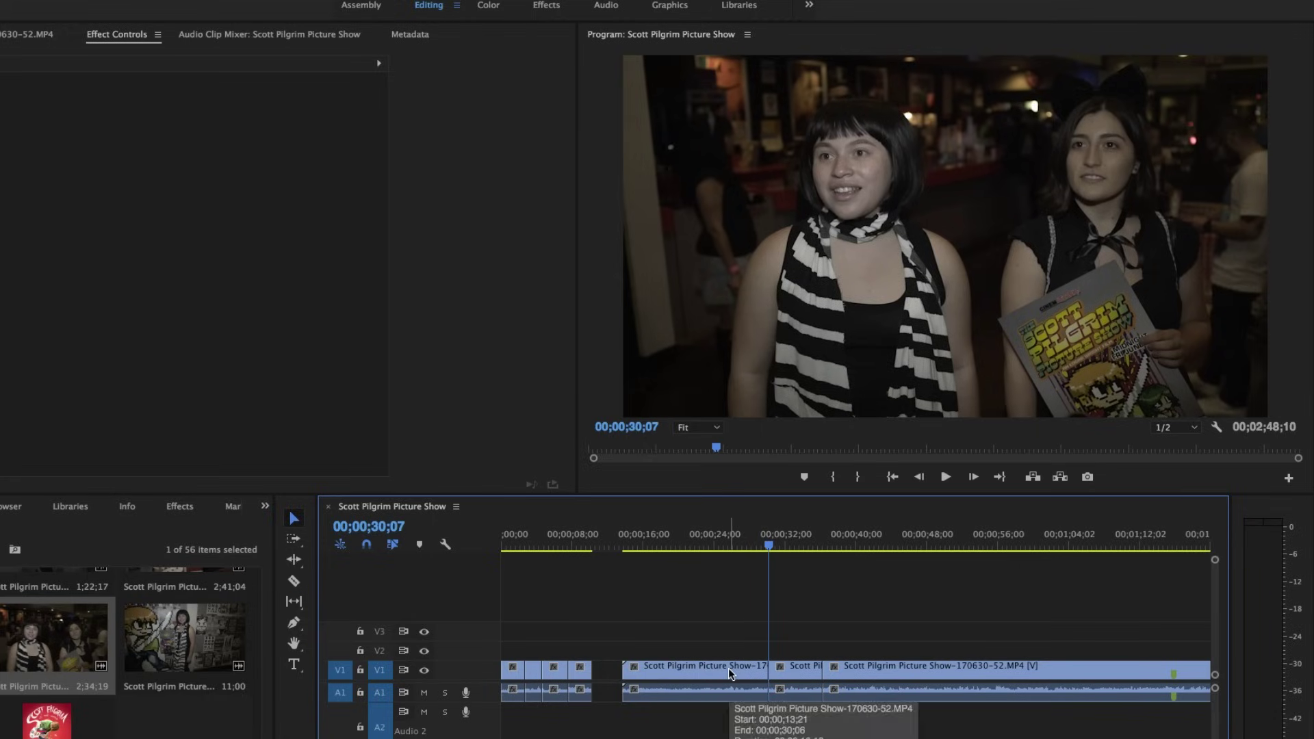
# - Delete the footage around the sound bite and slide it left toward the opening clips
pyautogui.click(728, 669)
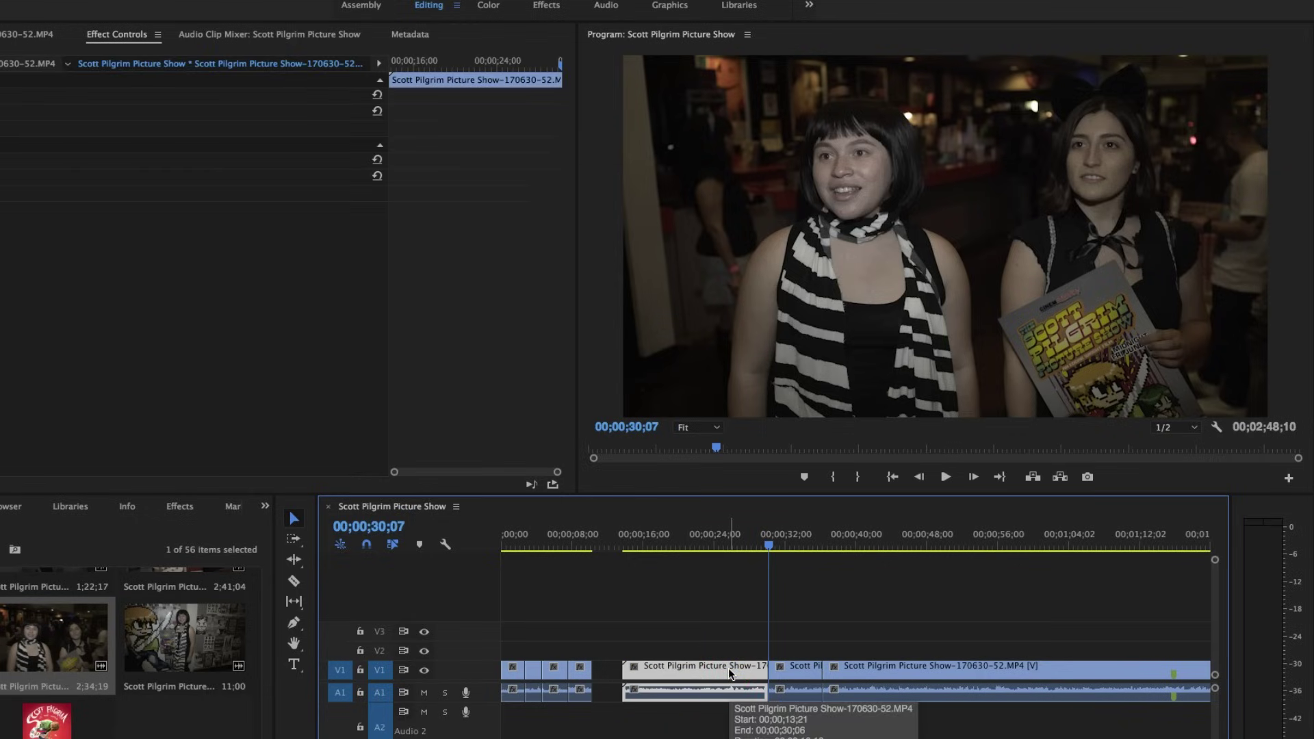
pyautogui.click(701, 671)
pyautogui.press('Delete')
pyautogui.click(834, 670)
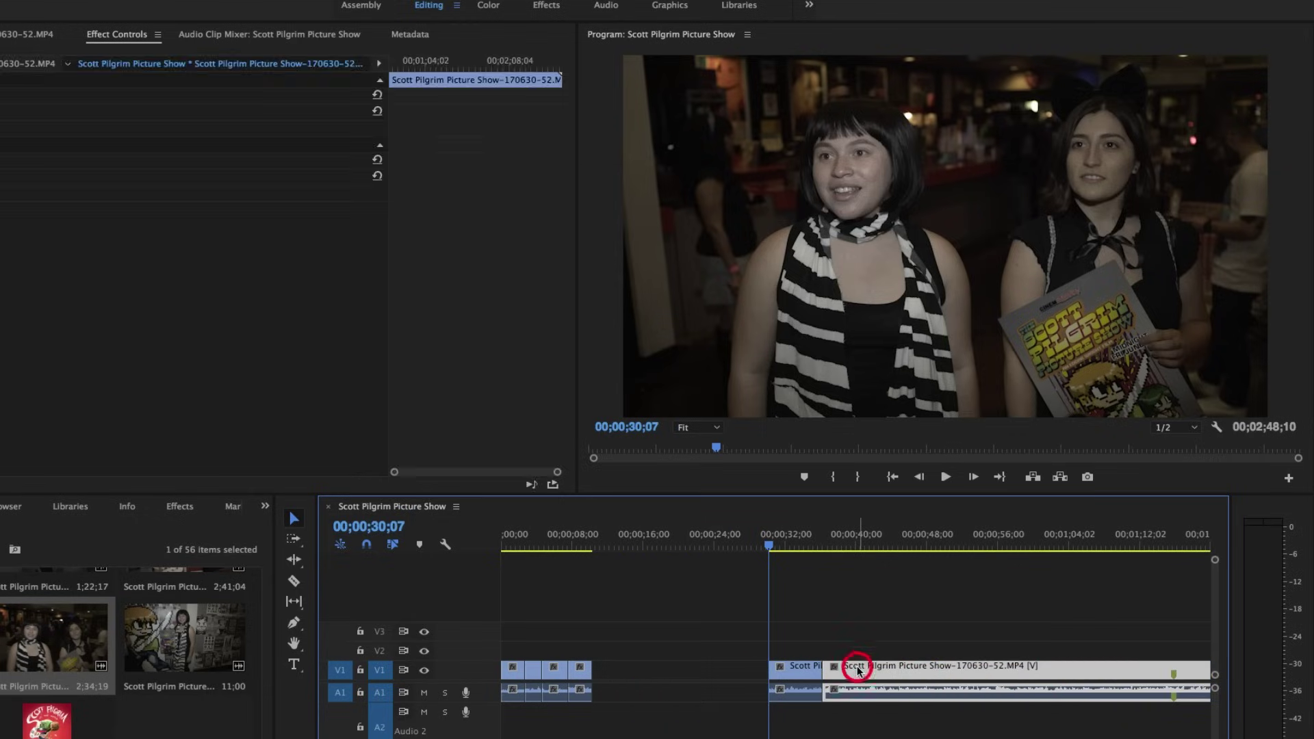
pyautogui.press('Delete')
pyautogui.moveTo(786, 671); pyautogui.dragTo(629, 673)
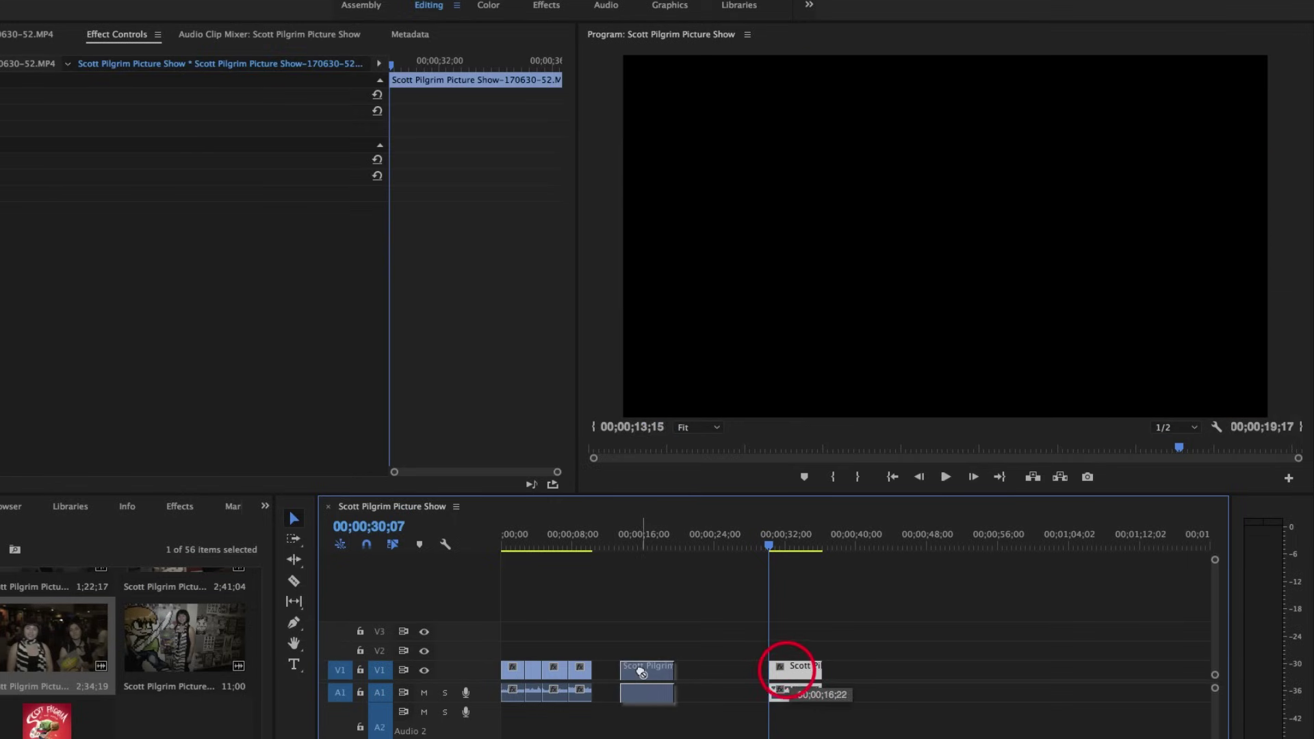
pyautogui.moveTo(638, 543); pyautogui.dragTo(622, 548)
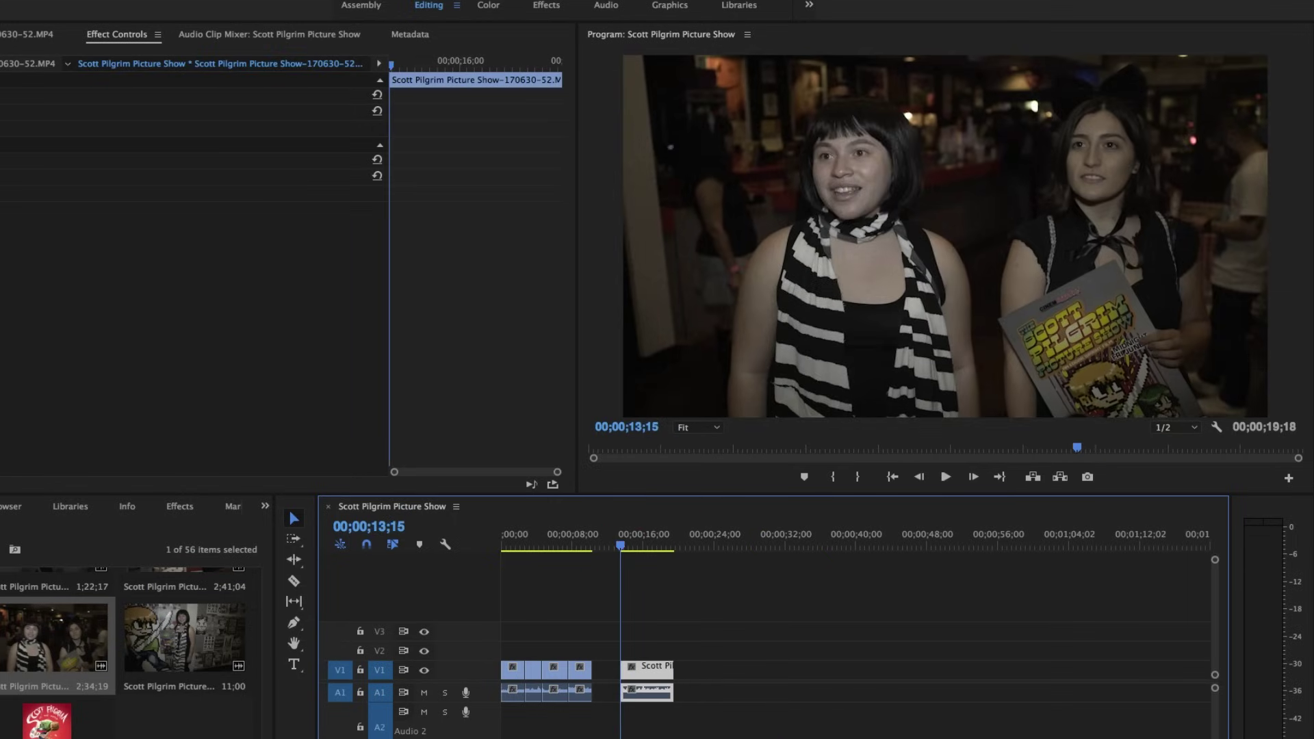
pyautogui.scroll(-8, 264, 707)
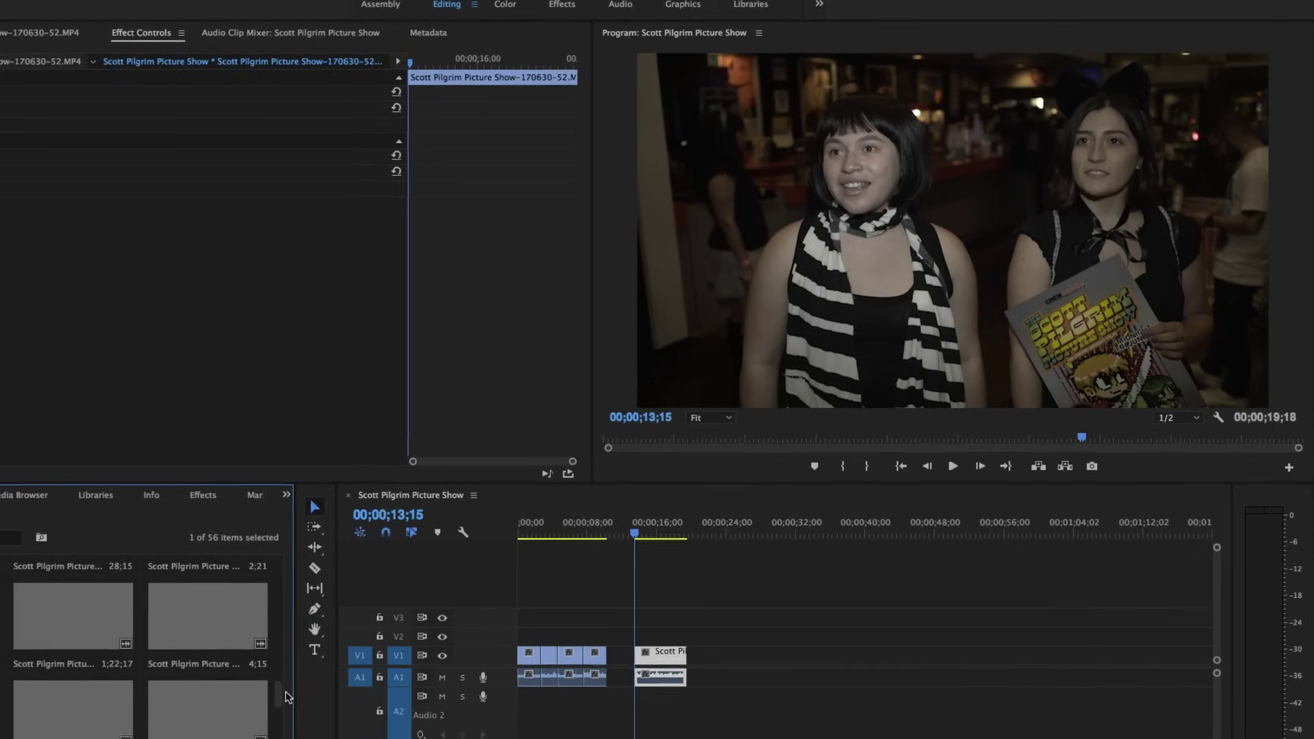
# - Load the Scott Pilgrim Picture Show-170630-43 audience clip and mark a 00;00;02;13 range
pyautogui.moveTo(276, 690); pyautogui.dragTo(282, 692)
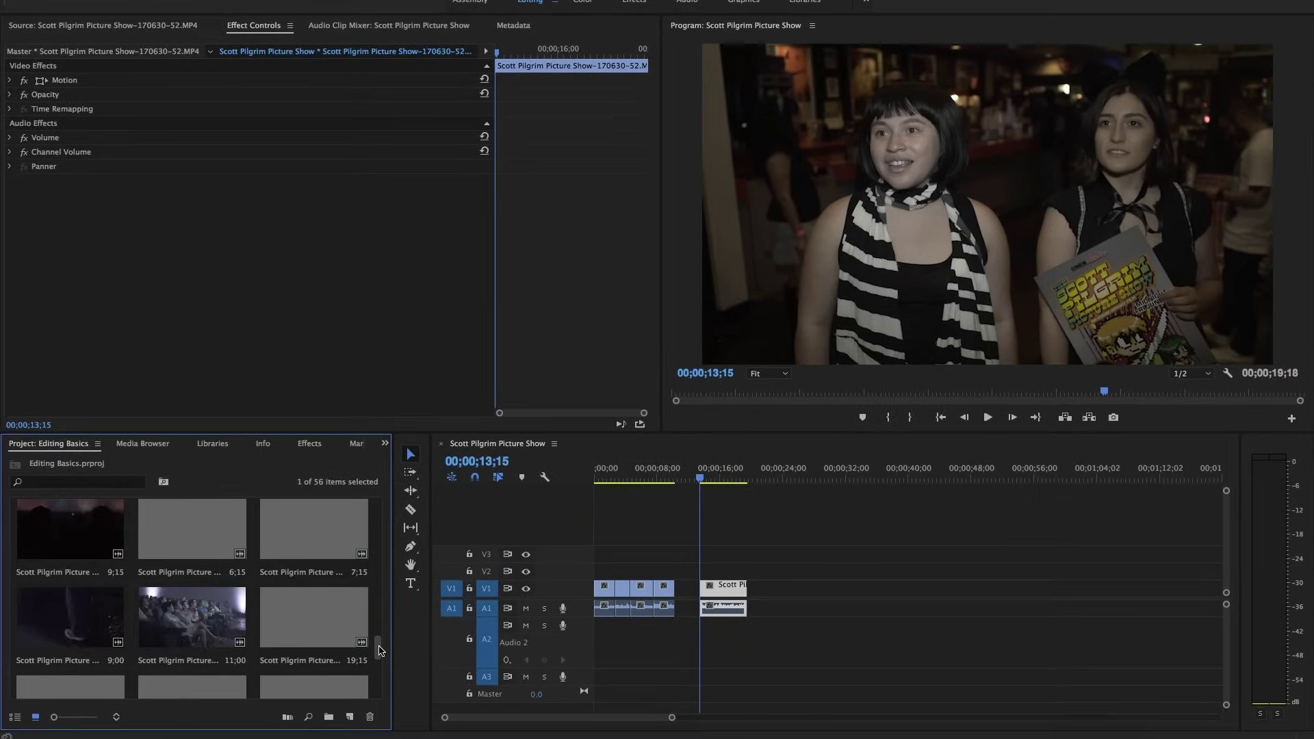
pyautogui.doubleClick(224, 623)
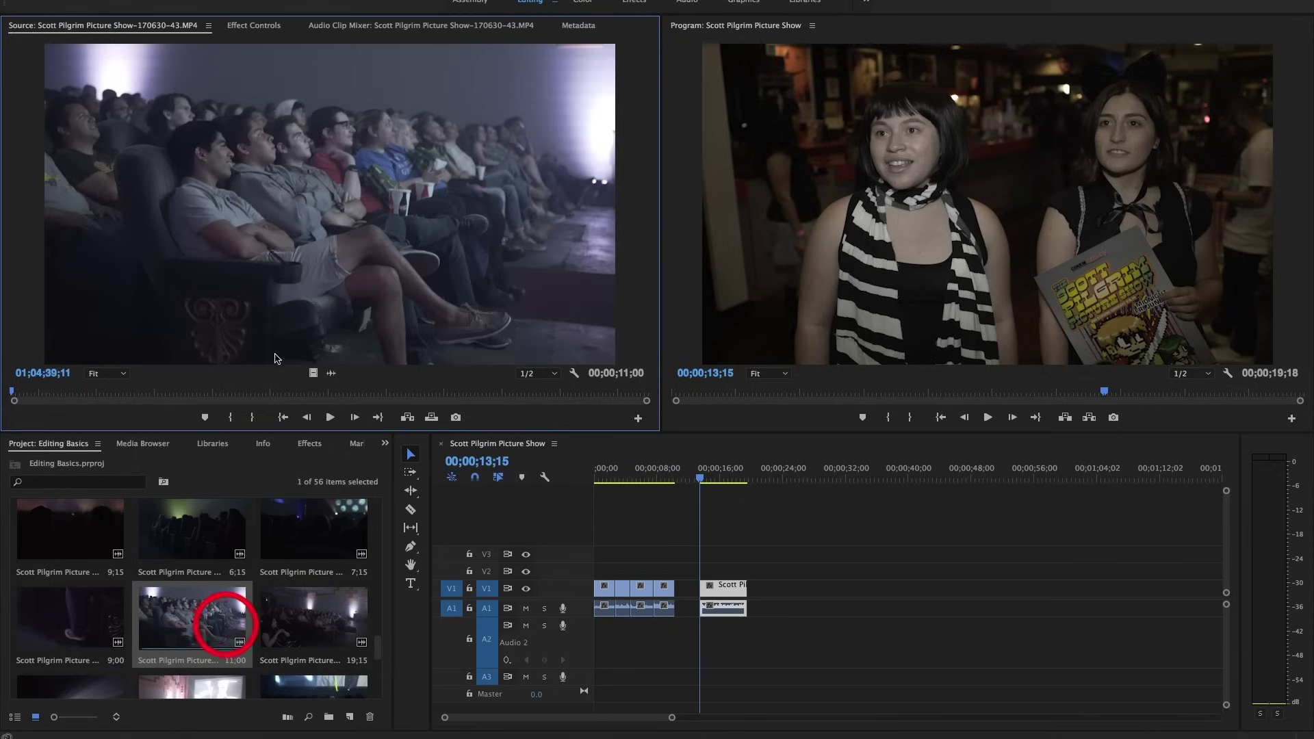
pyautogui.moveTo(219, 390); pyautogui.dragTo(367, 392)
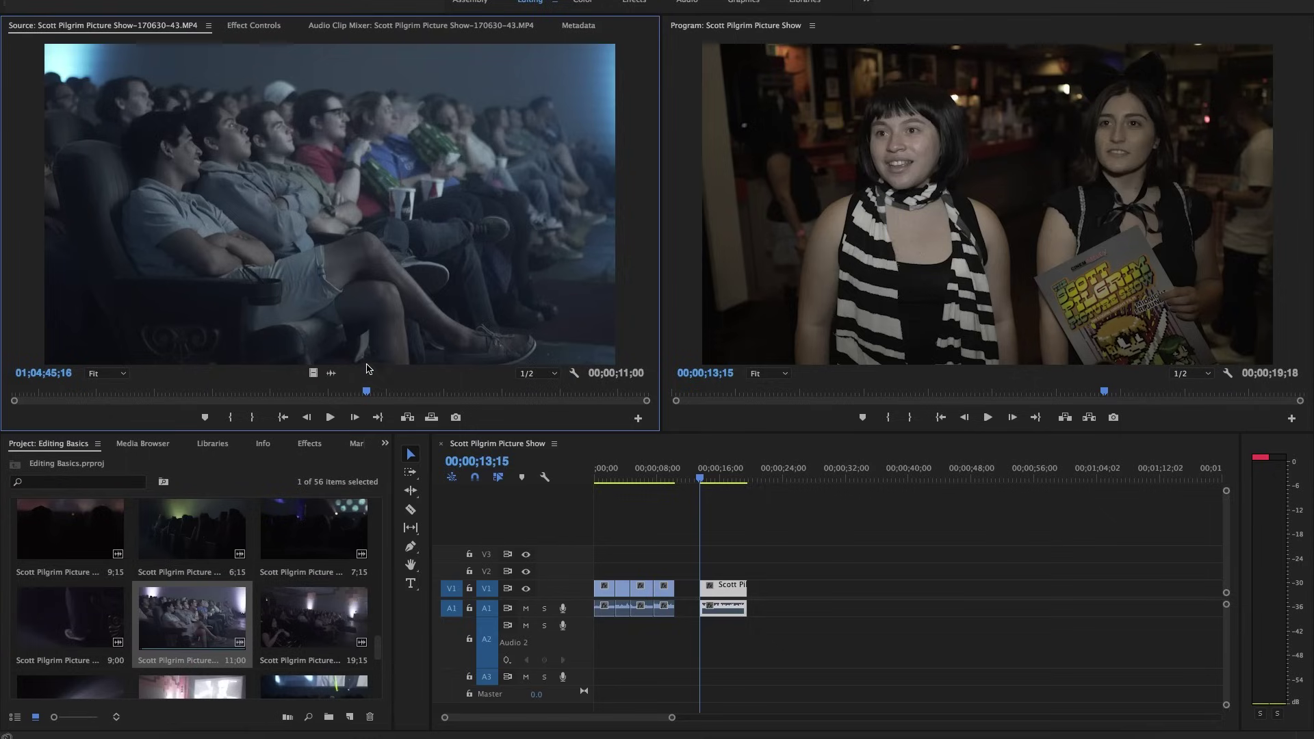
pyautogui.moveTo(347, 391); pyautogui.dragTo(354, 391)
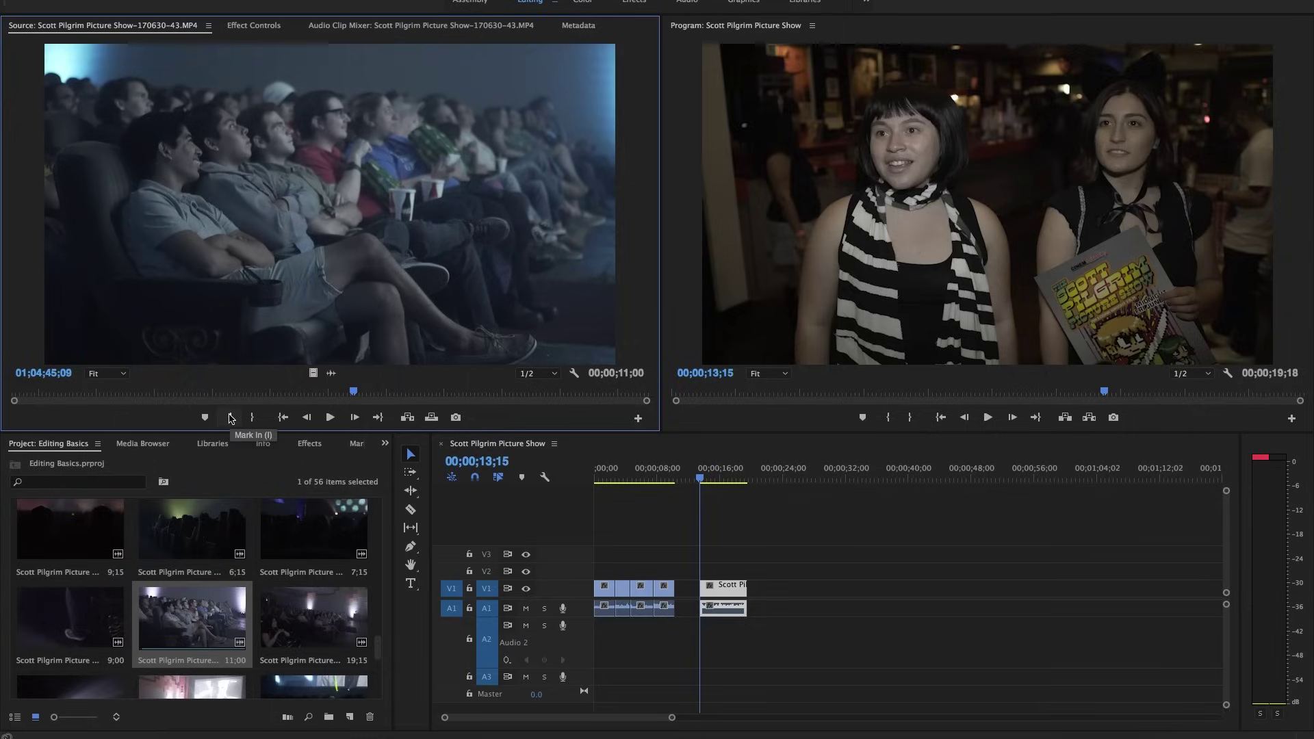
pyautogui.click(231, 417)
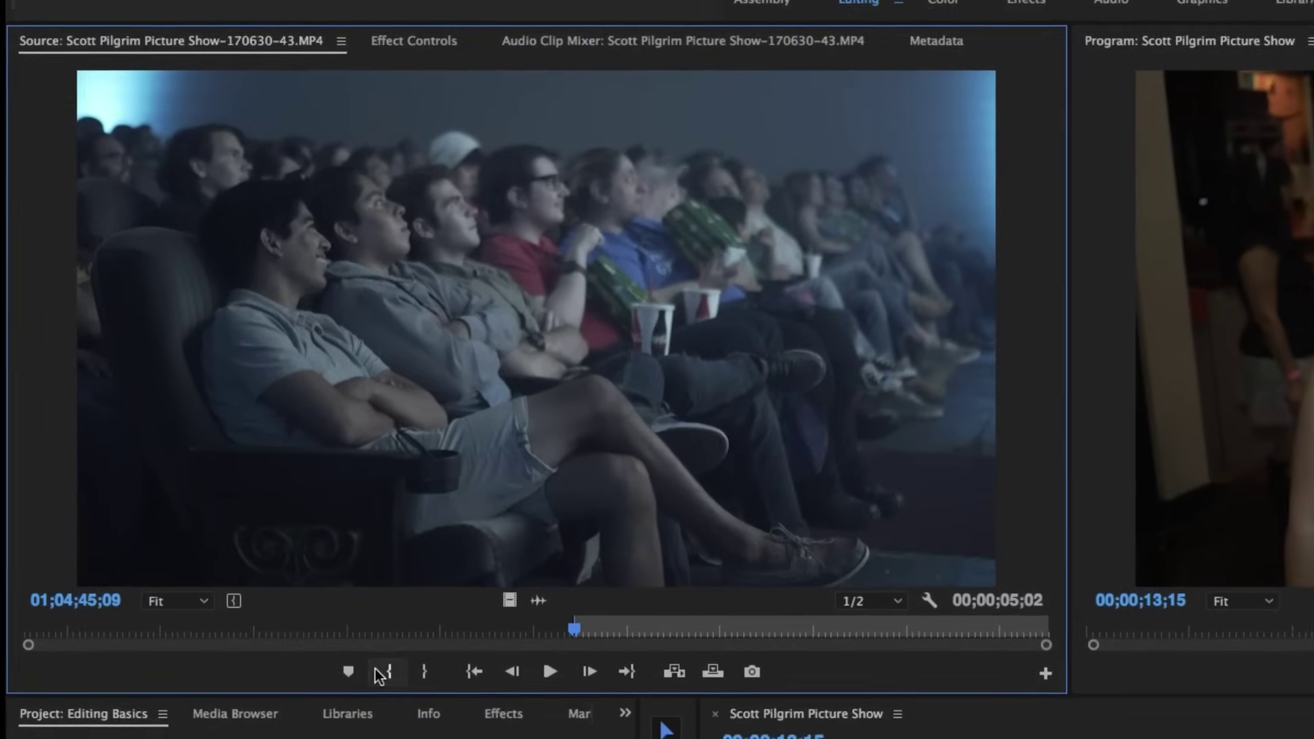
pyautogui.press('space')
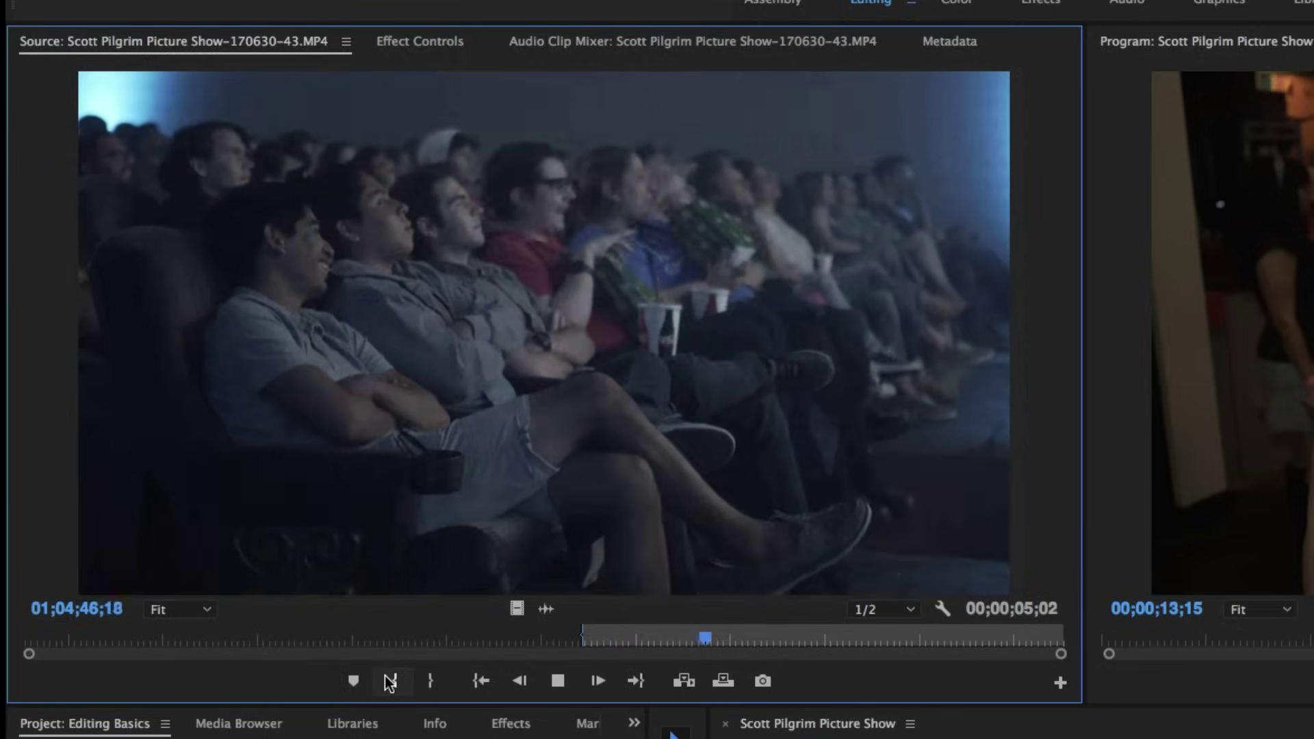
pyautogui.press('space')
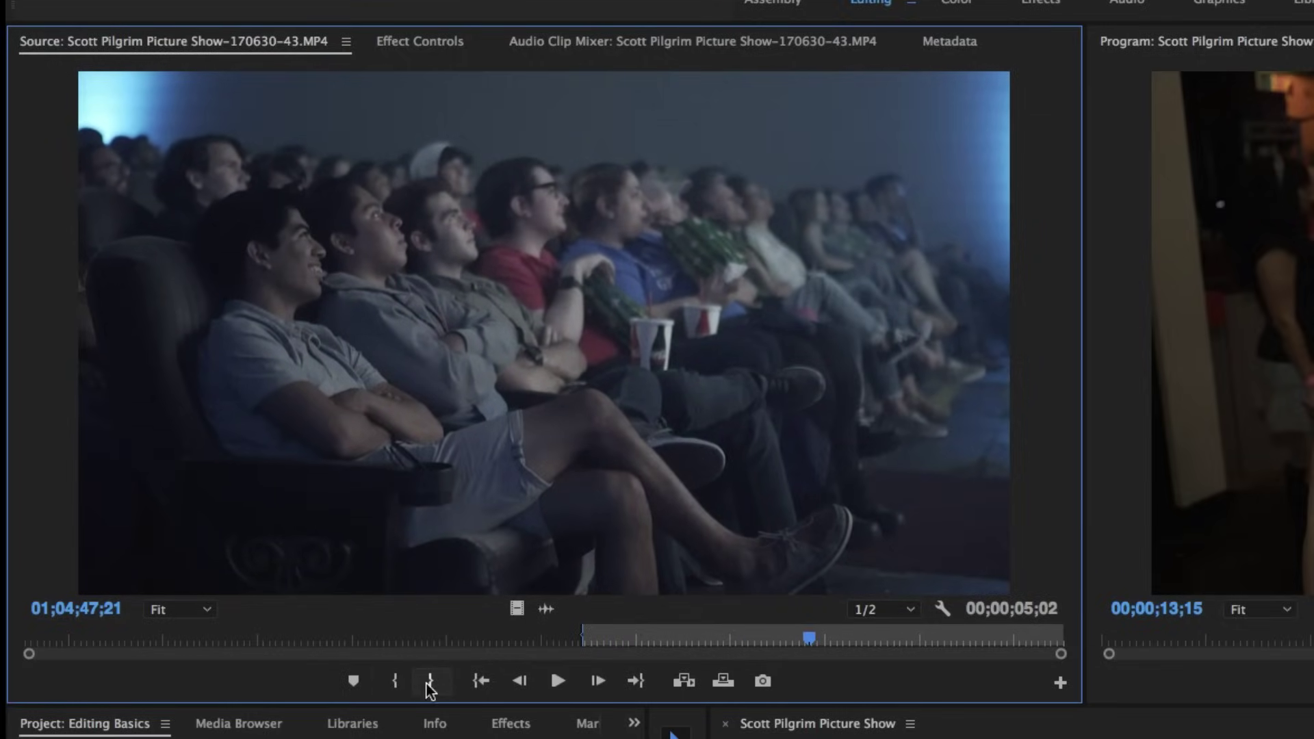
pyautogui.click(430, 683)
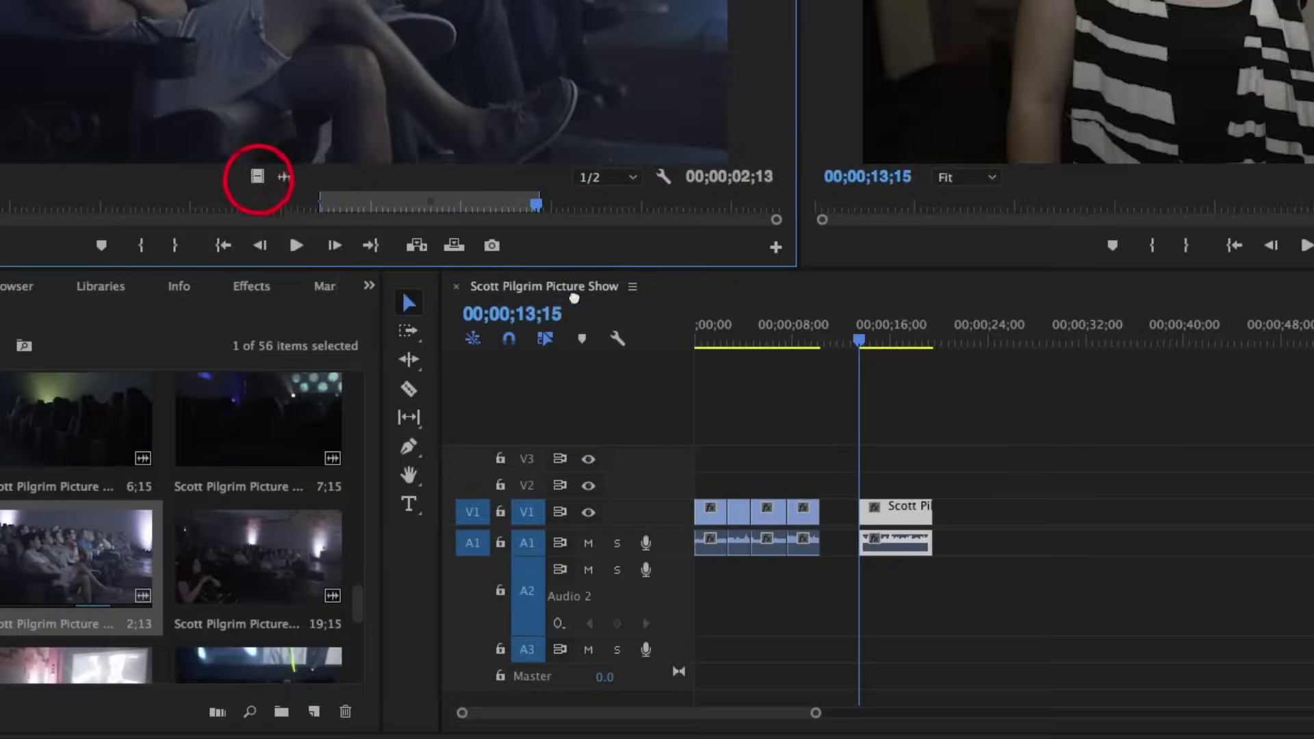
# - Place the marked audience shot, video only, on V2 above the sound bite's end, then play it back
pyautogui.moveTo(353, 221); pyautogui.dragTo(1313, 699)
pyautogui.moveTo(900, 487); pyautogui.dragTo(901, 475)
pyautogui.click(904, 413)
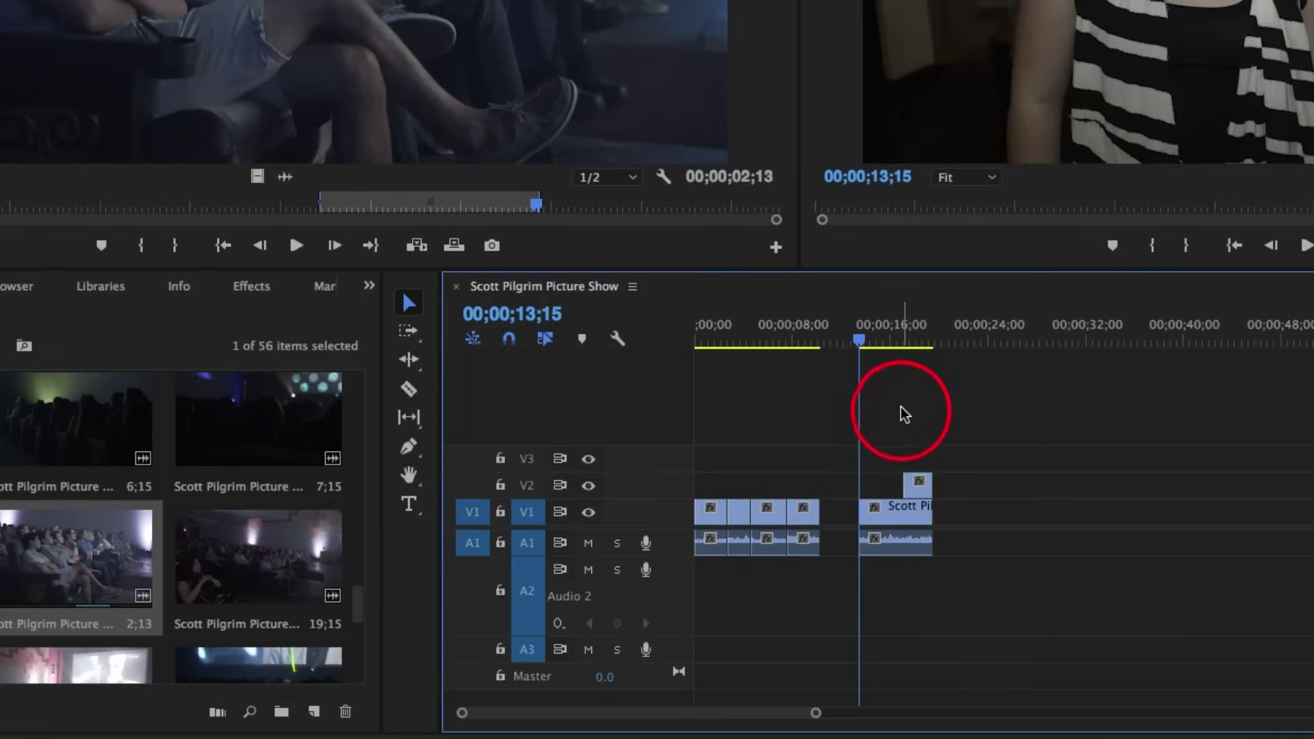
pyautogui.press('space')
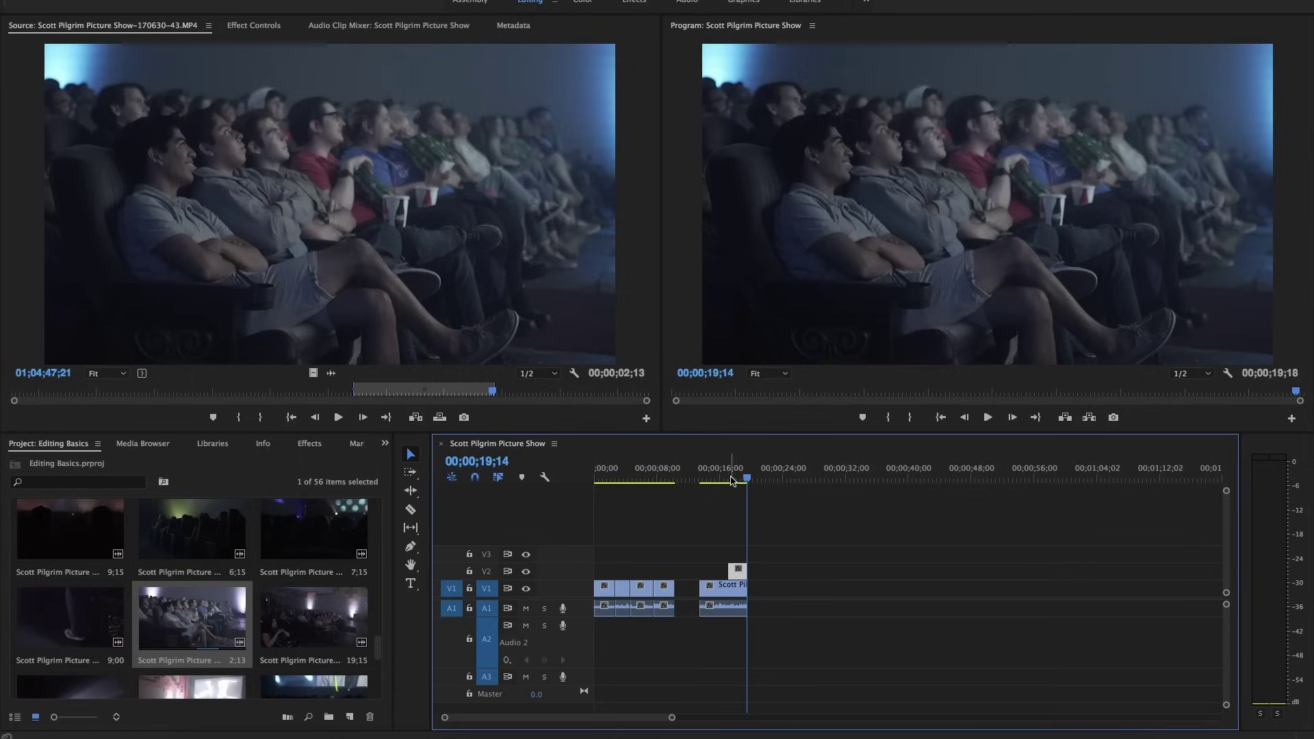
# - Nudge the audience B-roll on V2 so it covers 18;04 and ends with the sound bite
pyautogui.moveTo(744, 481); pyautogui.dragTo(738, 479)
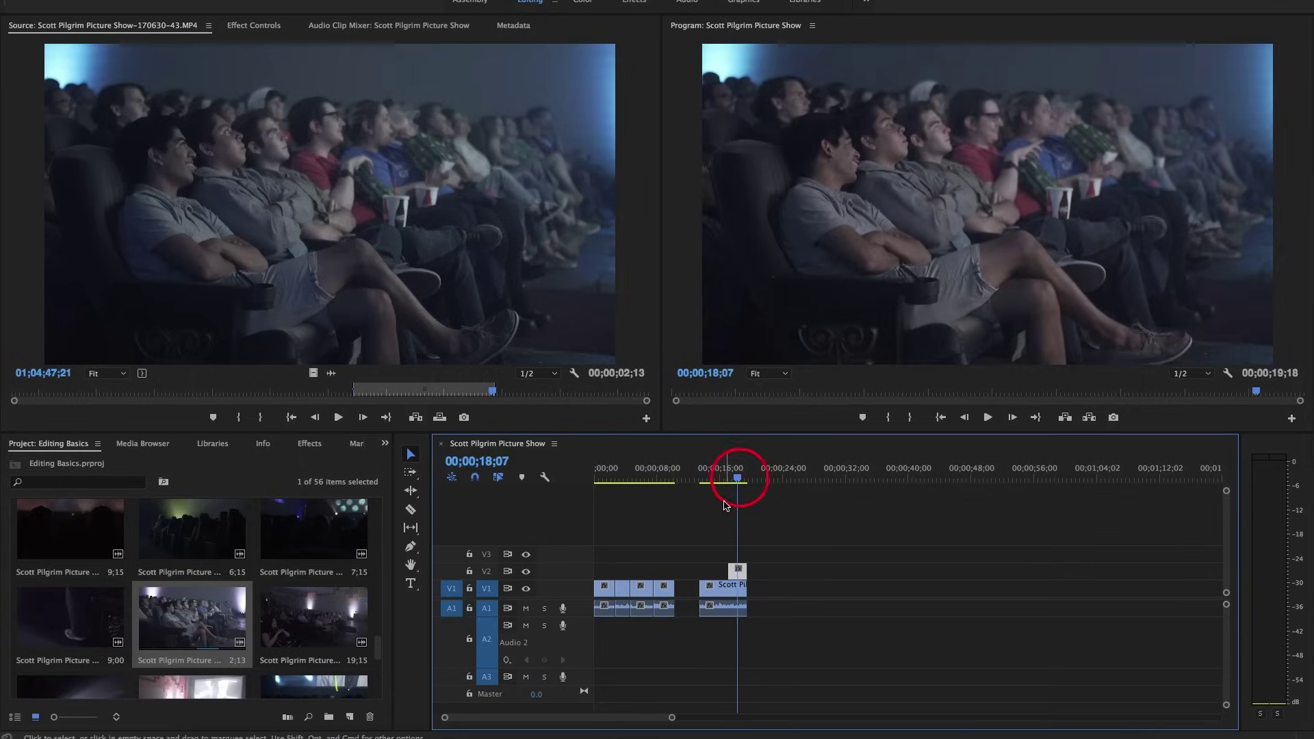
pyautogui.click(746, 518)
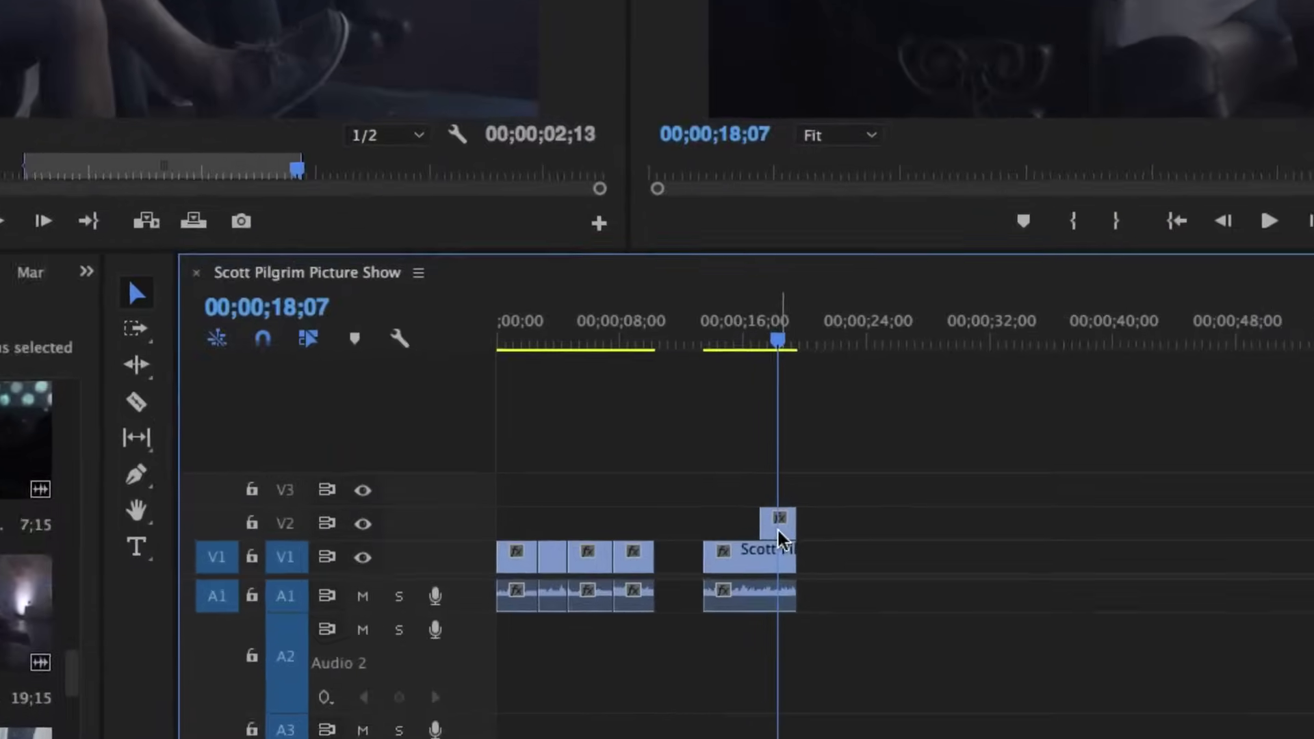
pyautogui.click(739, 573)
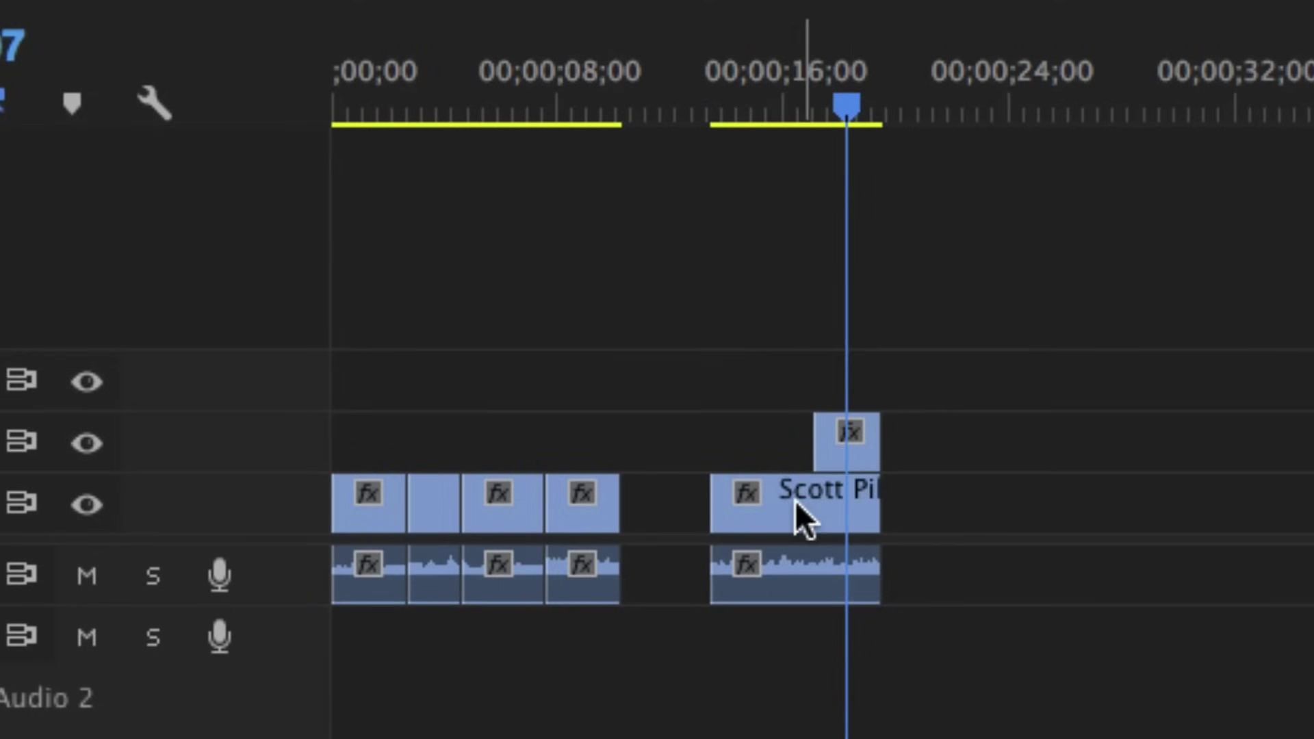
pyautogui.click(845, 462)
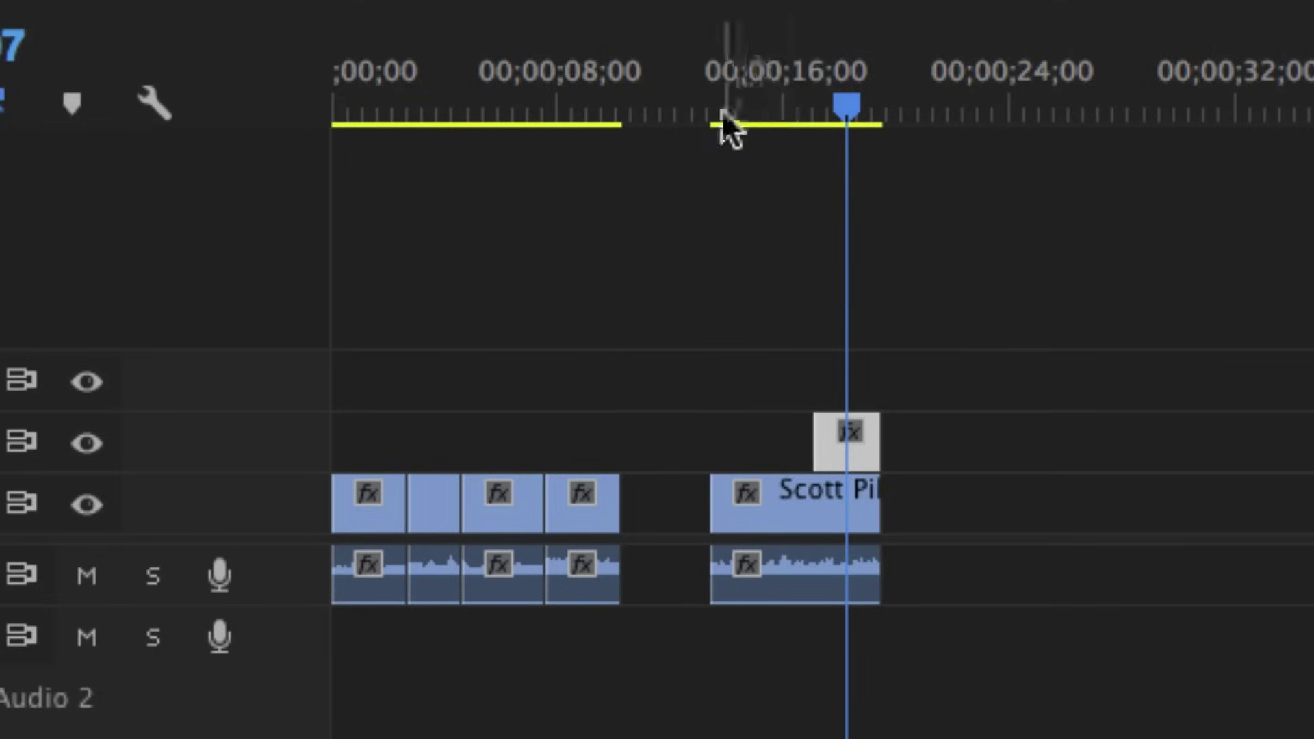
pyautogui.click(693, 110)
pyautogui.moveTo(843, 443)
pyautogui.mouseDown()
pyautogui.moveTo(763, 455)
pyautogui.moveTo(860, 440)
pyautogui.moveTo(877, 414)
pyautogui.moveTo(842, 432)
pyautogui.mouseUp()
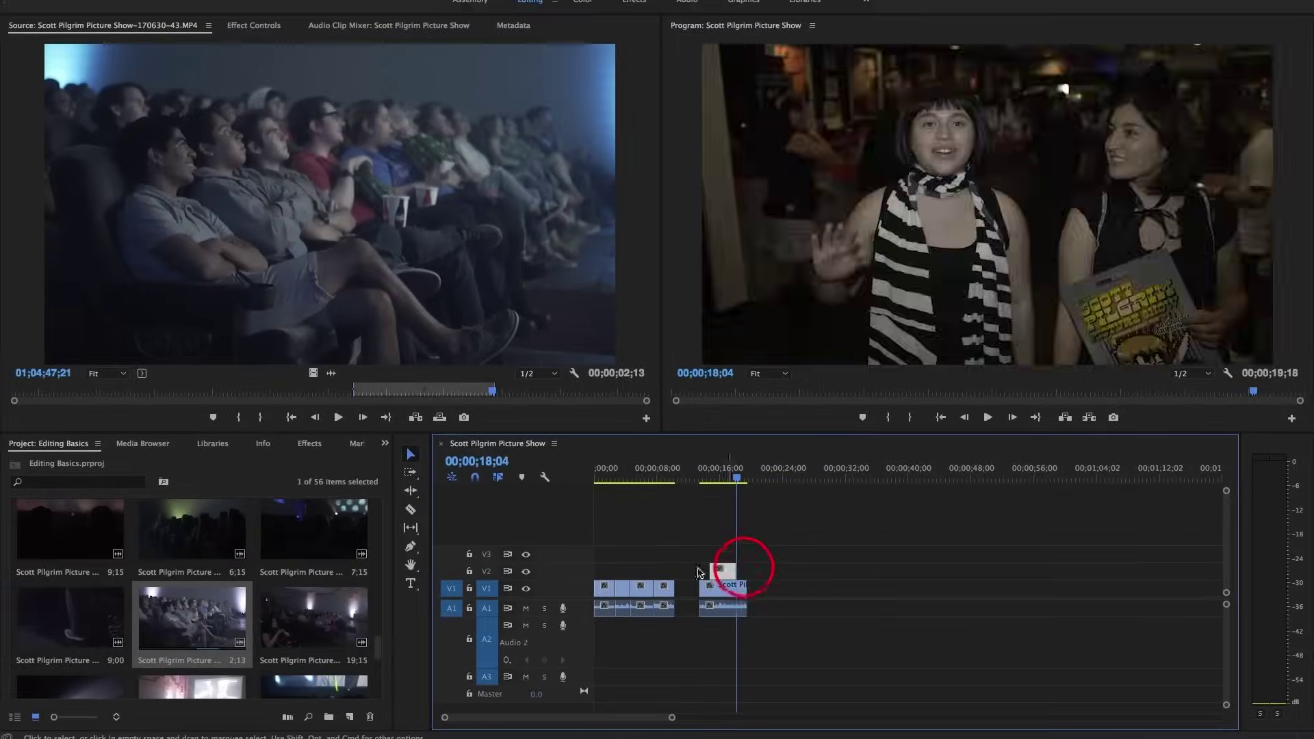
pyautogui.click(758, 540)
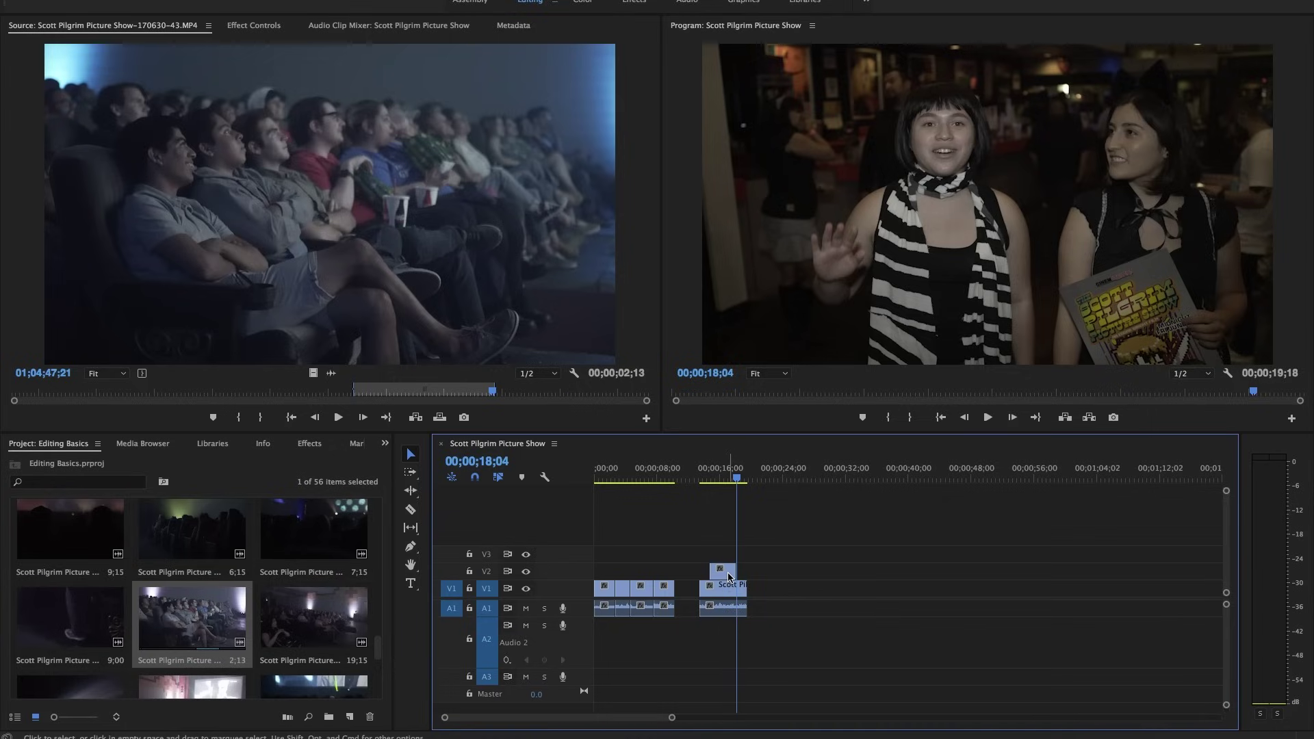
pyautogui.moveTo(729, 577); pyautogui.dragTo(740, 577)
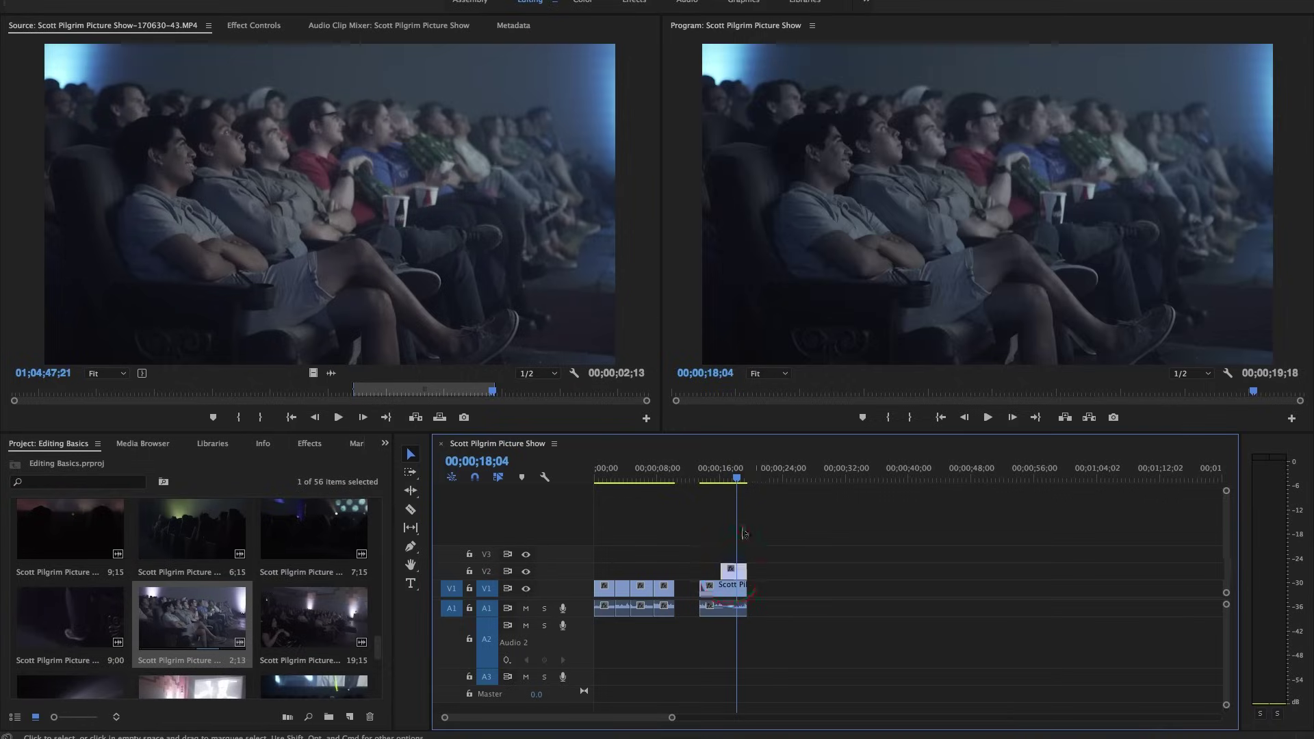
pyautogui.click(742, 531)
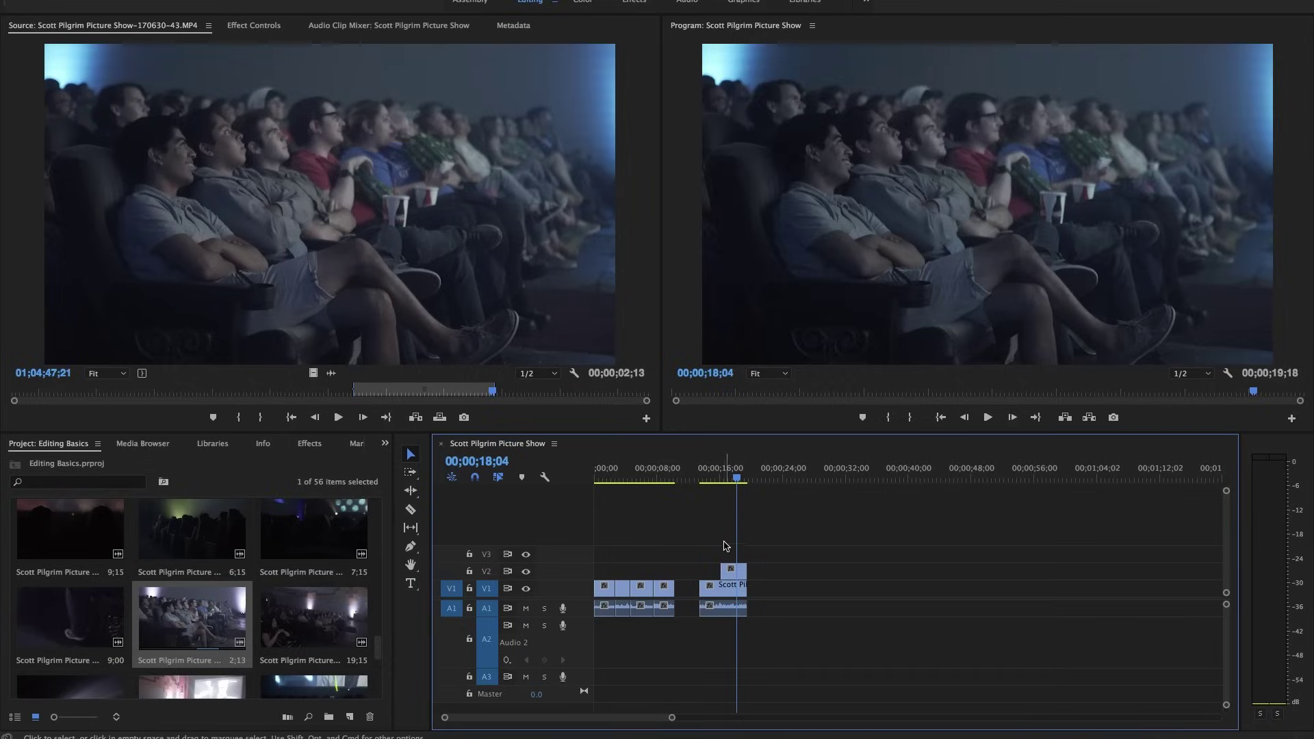